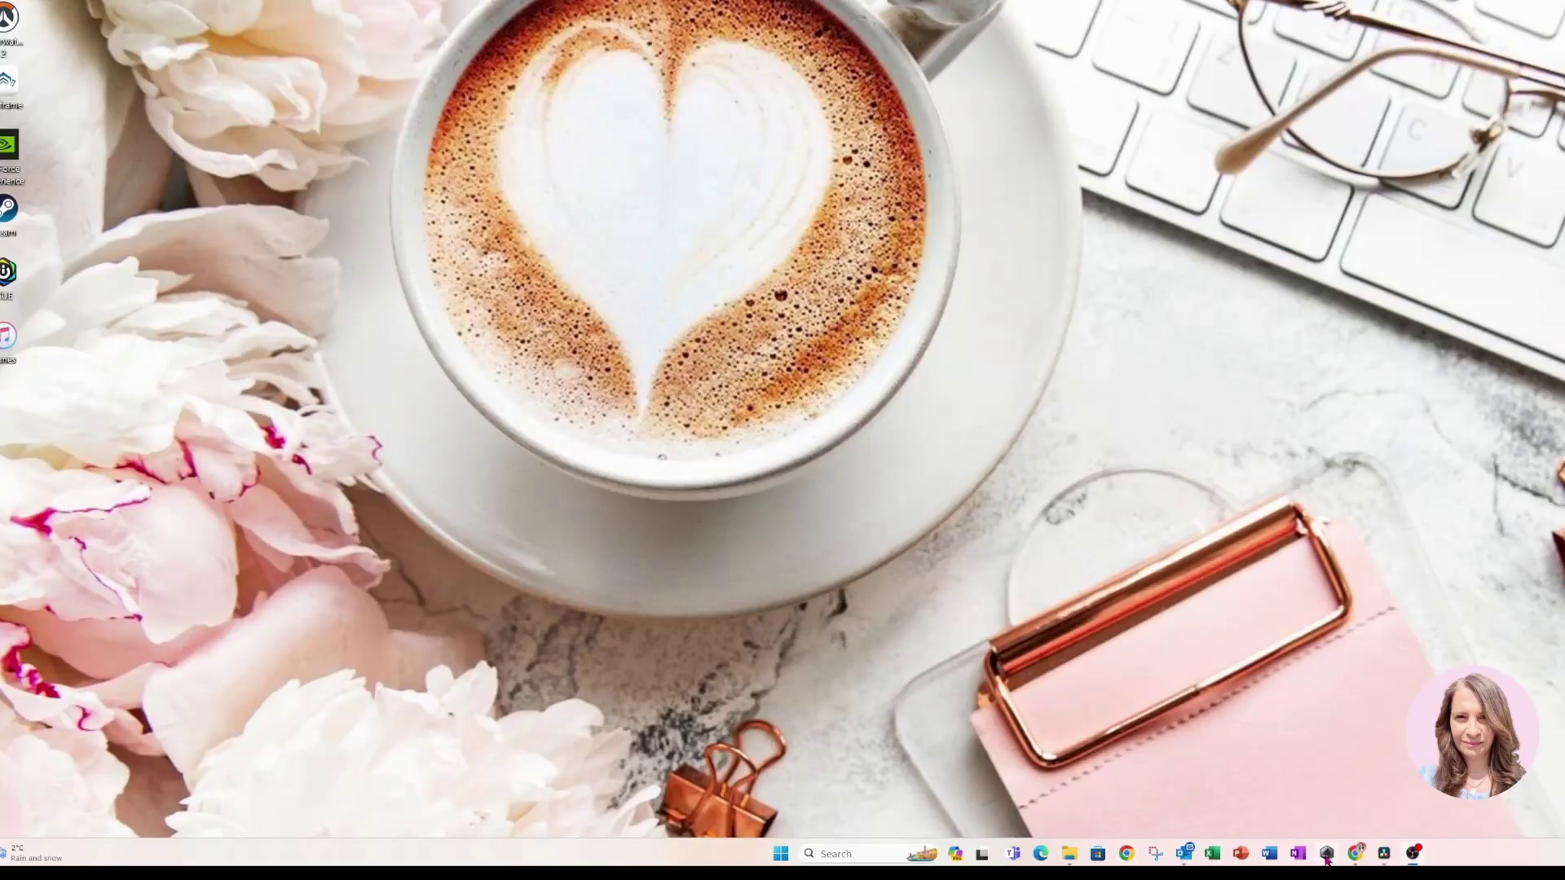
# Step: Bring the Canva design forward and scroll through Pages 1–4, ending on the sketch portrait
pyautogui.click(1355, 853)
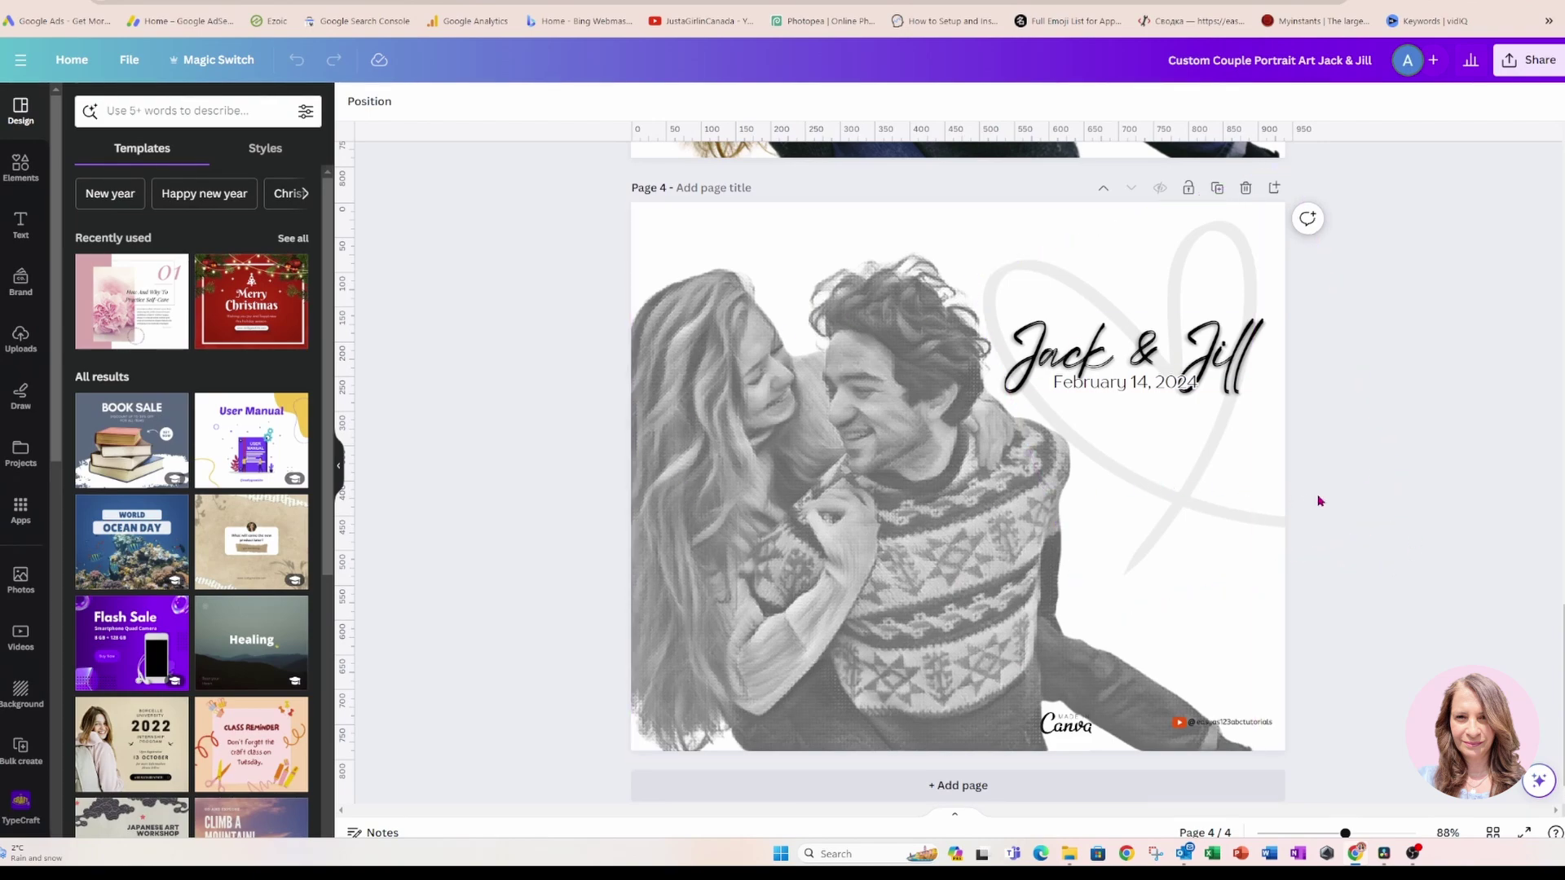
pyautogui.scroll(20, 1321, 501)
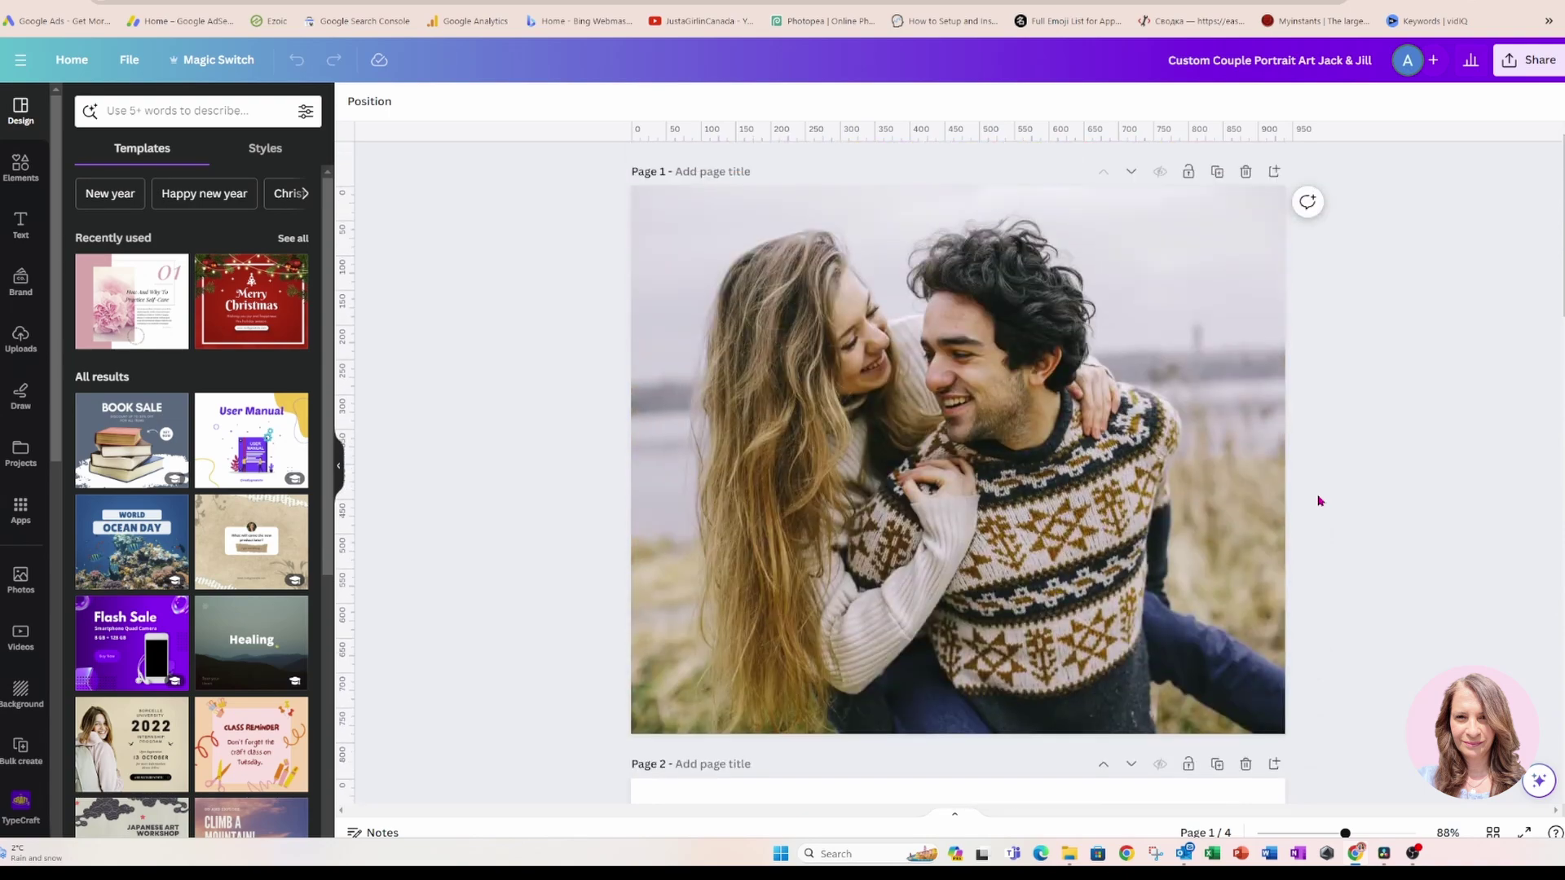
pyautogui.scroll(-8, 1049, 530)
pyautogui.scroll(-10, 1047, 459)
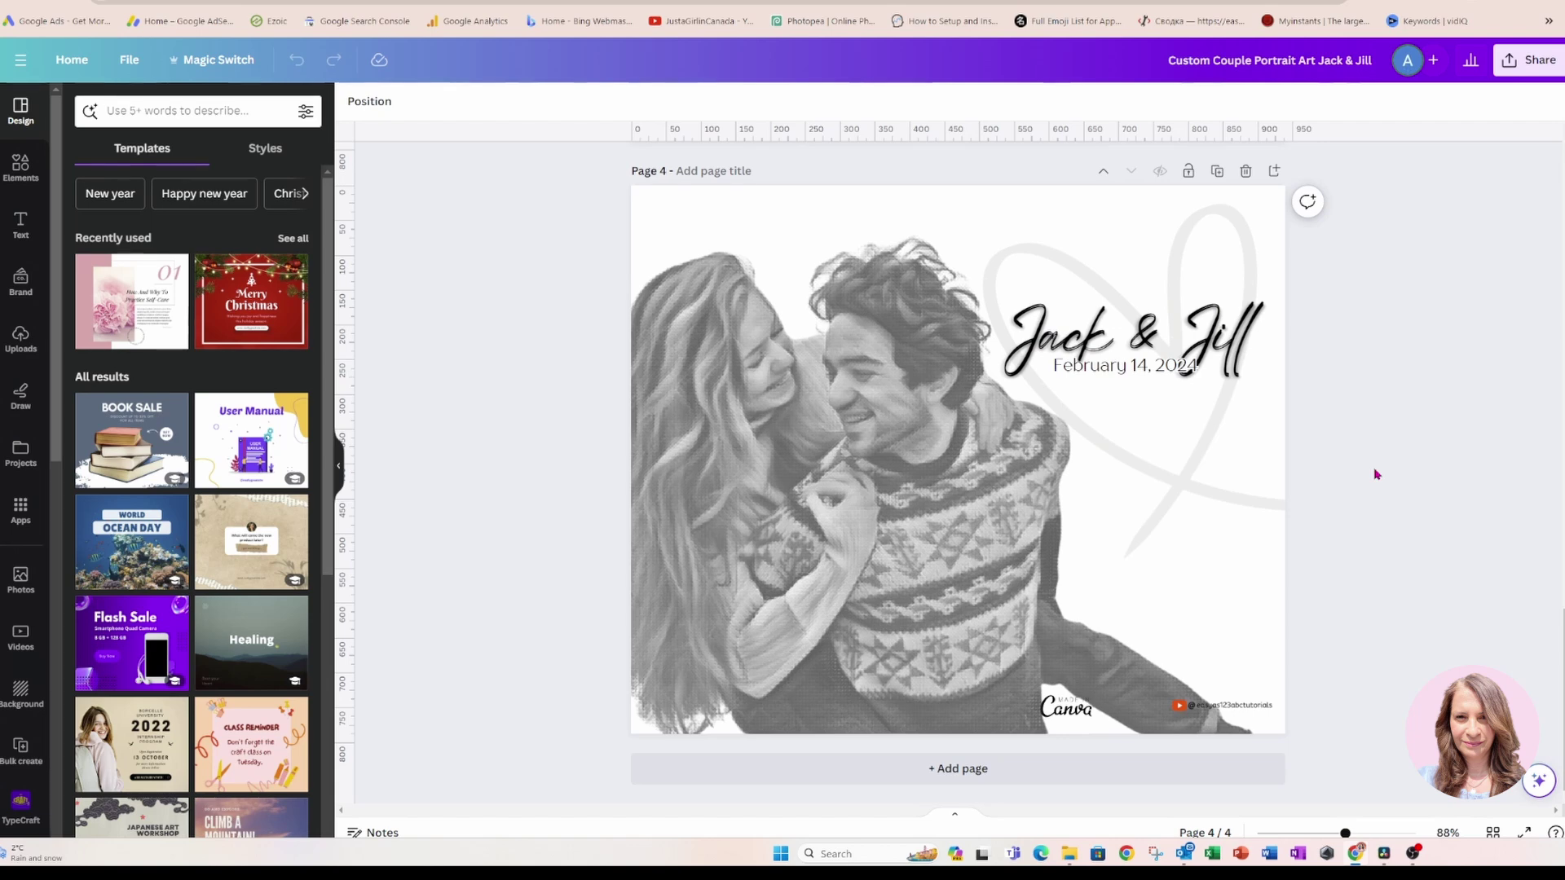
# Step: Add Page 5 and place the first 'photo a couple' stock photo, a laughing couple in a hat
pyautogui.click(988, 781)
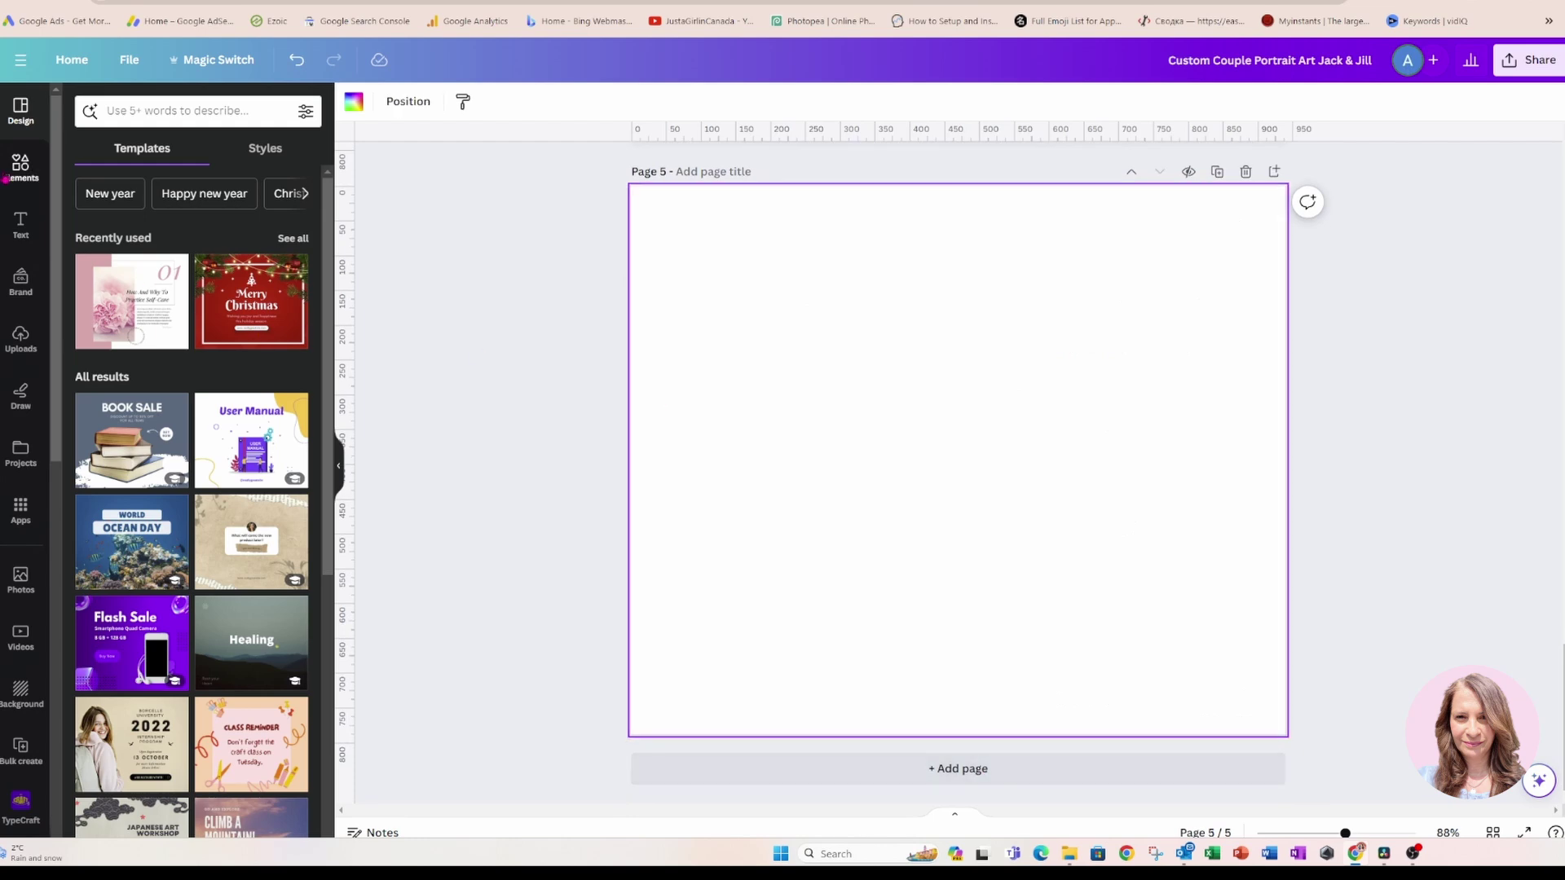
pyautogui.click(21, 167)
pyautogui.click(108, 111)
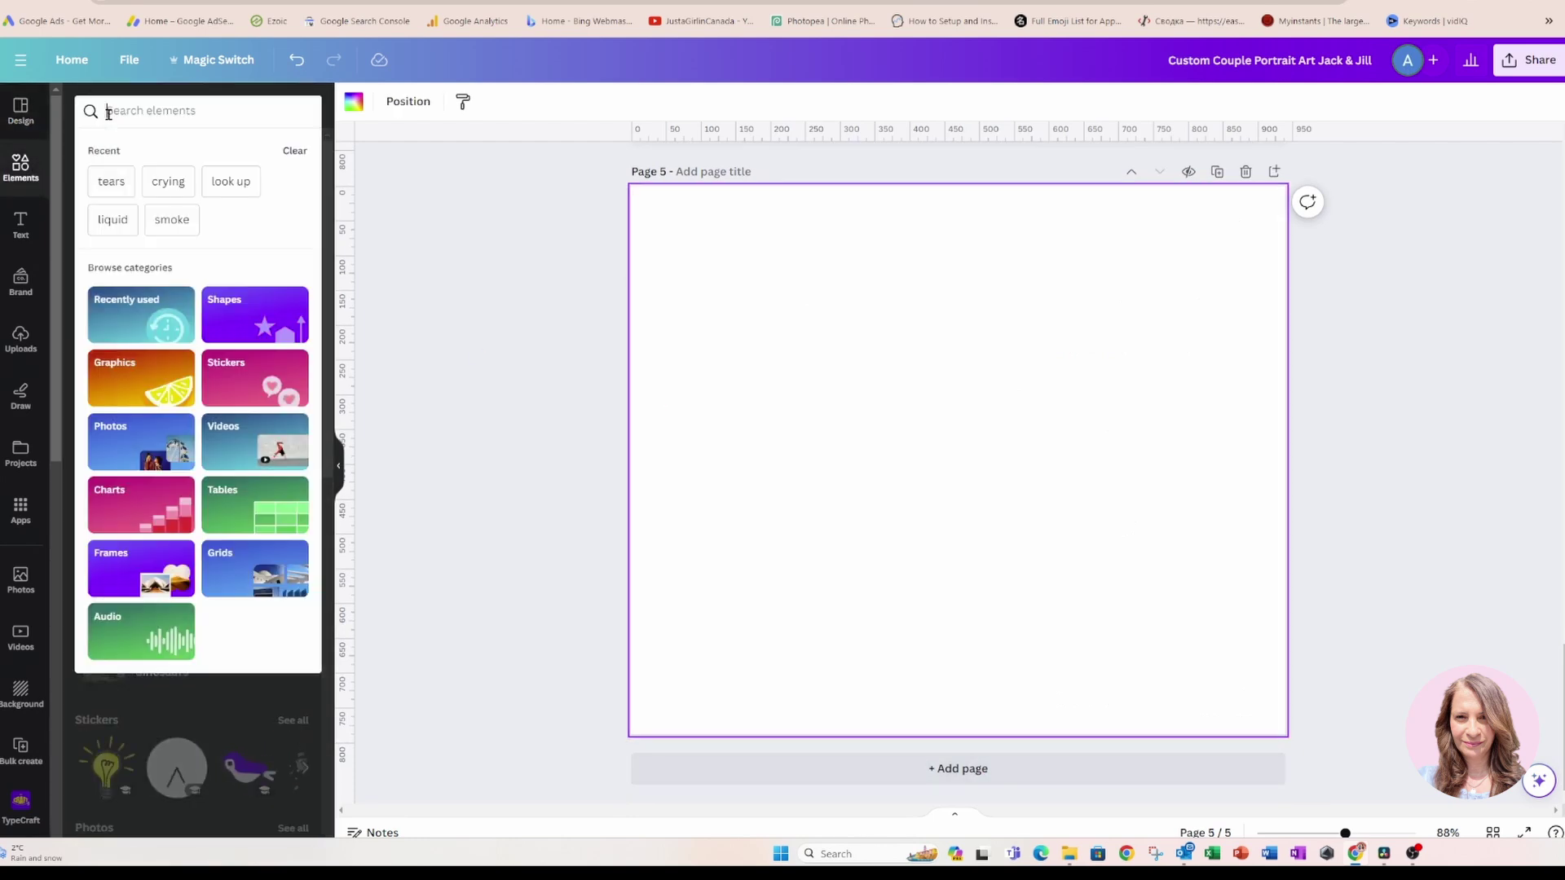
pyautogui.write('photo a couple')
pyautogui.press('Return')
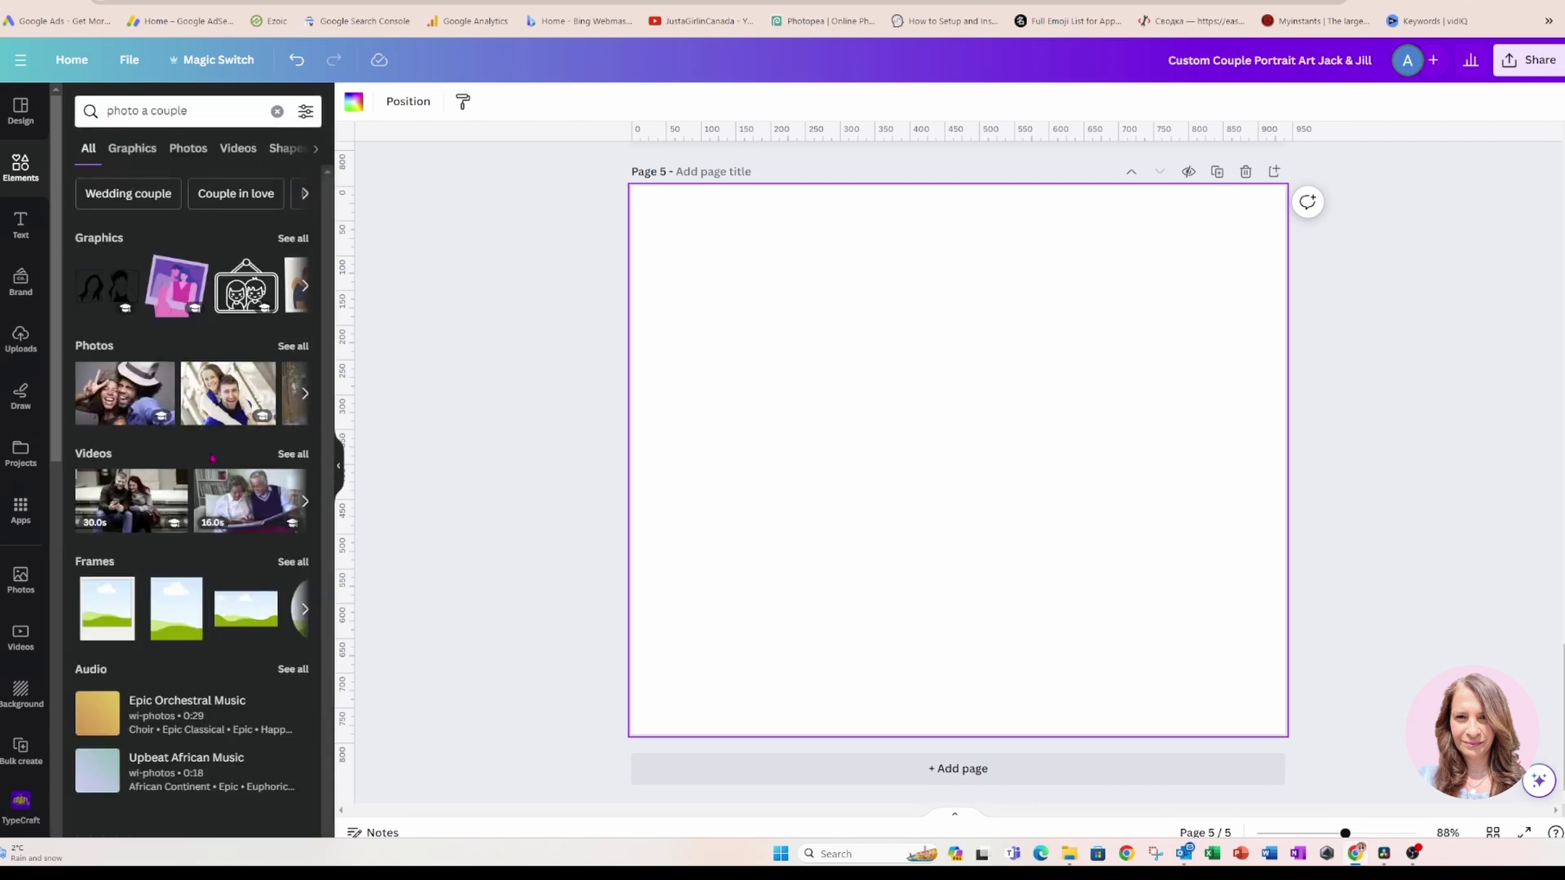
pyautogui.click(286, 348)
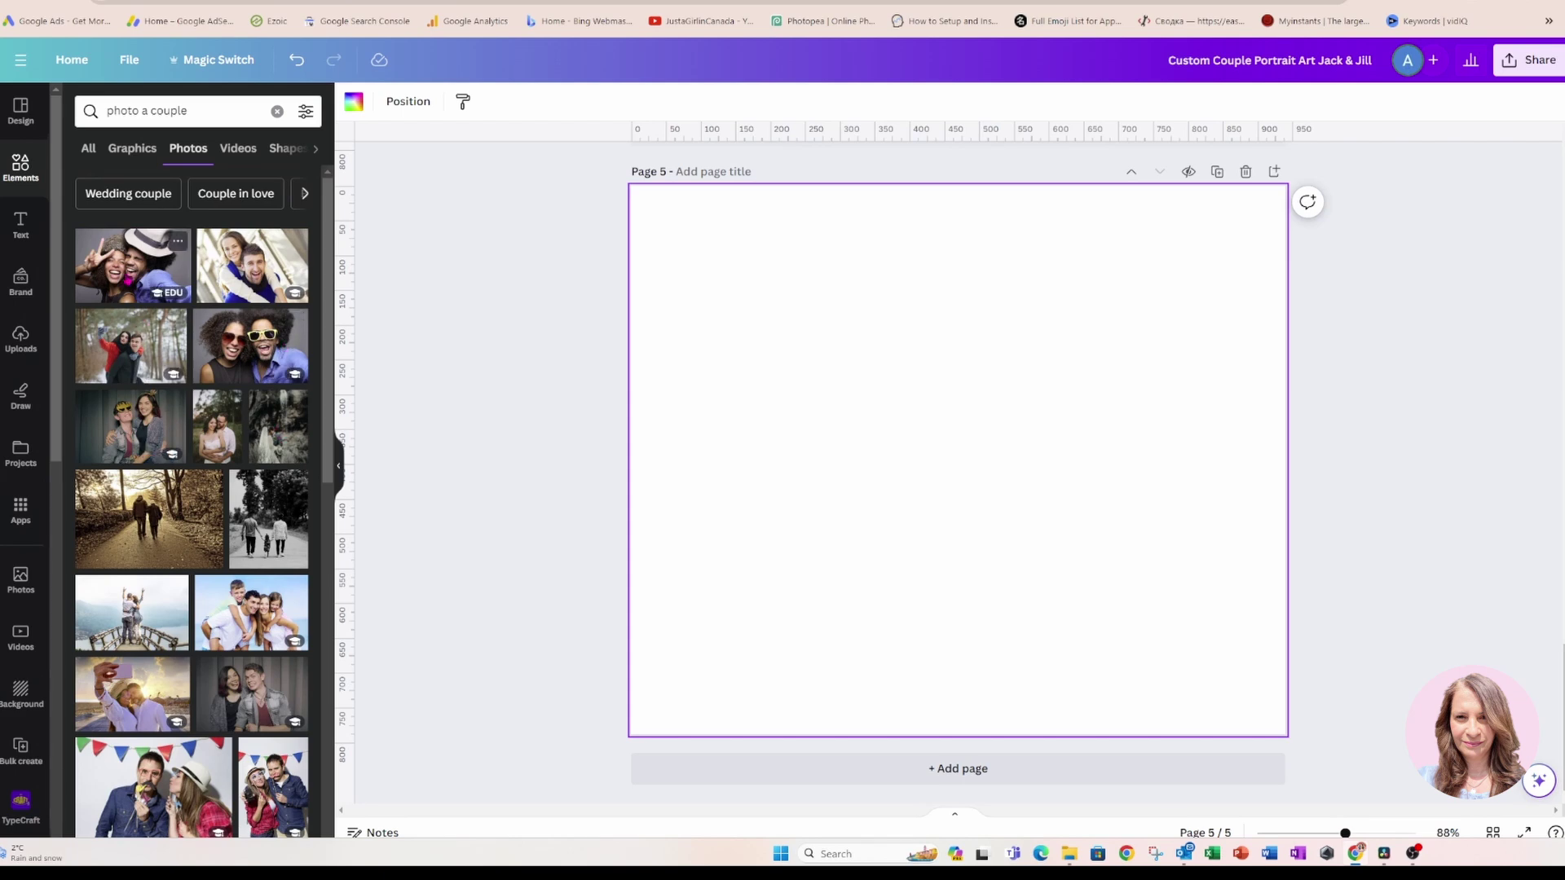
pyautogui.click(131, 265)
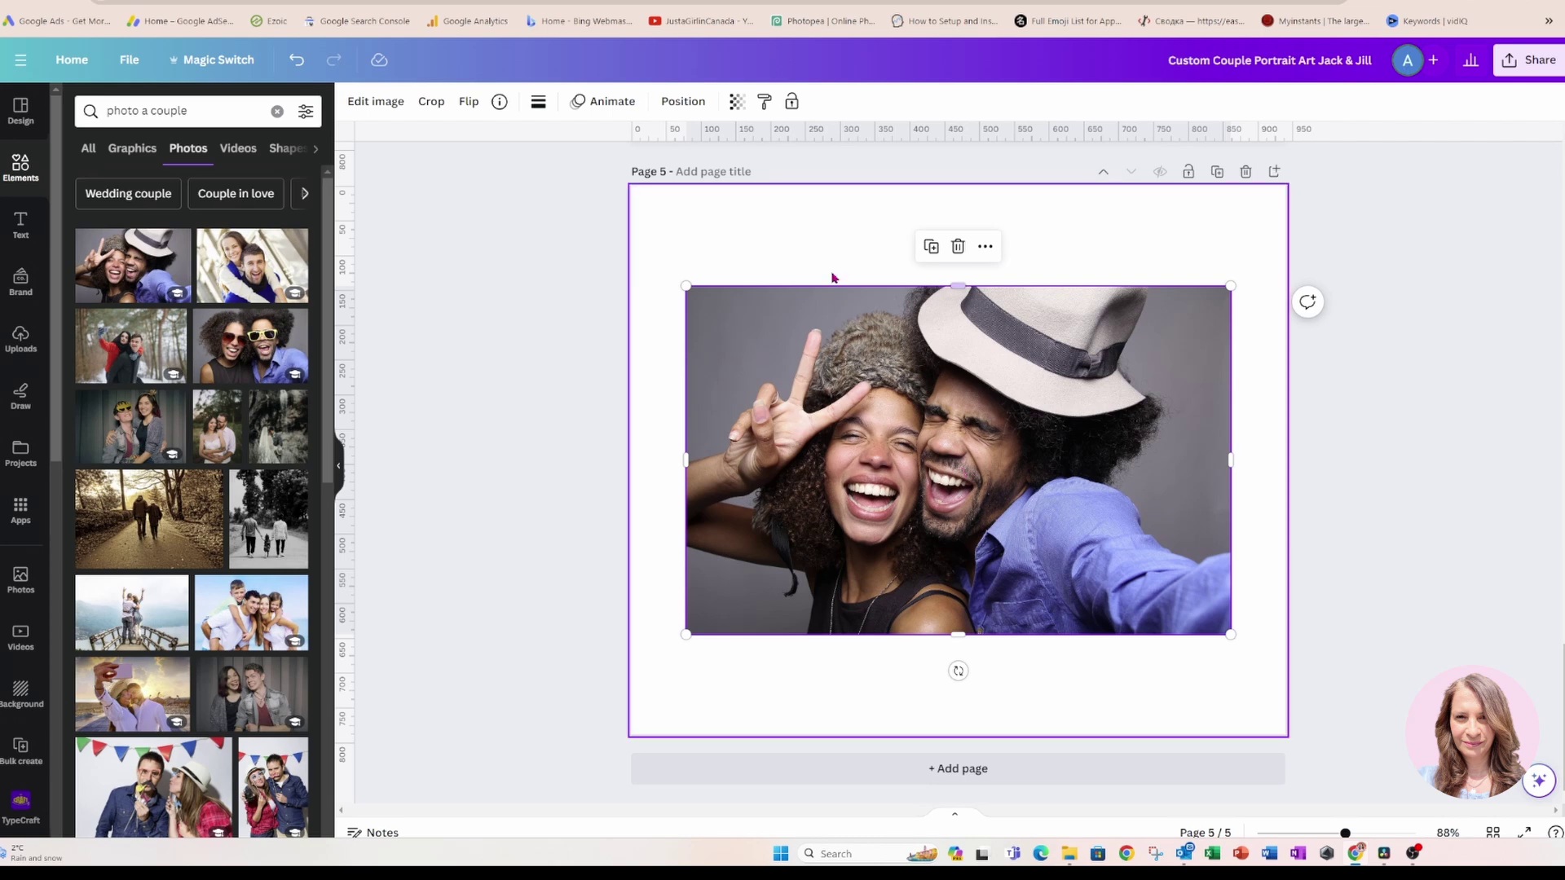
# Step: Switch the couple photo's Edit image panel over to the new photo editor
pyautogui.click(811, 252)
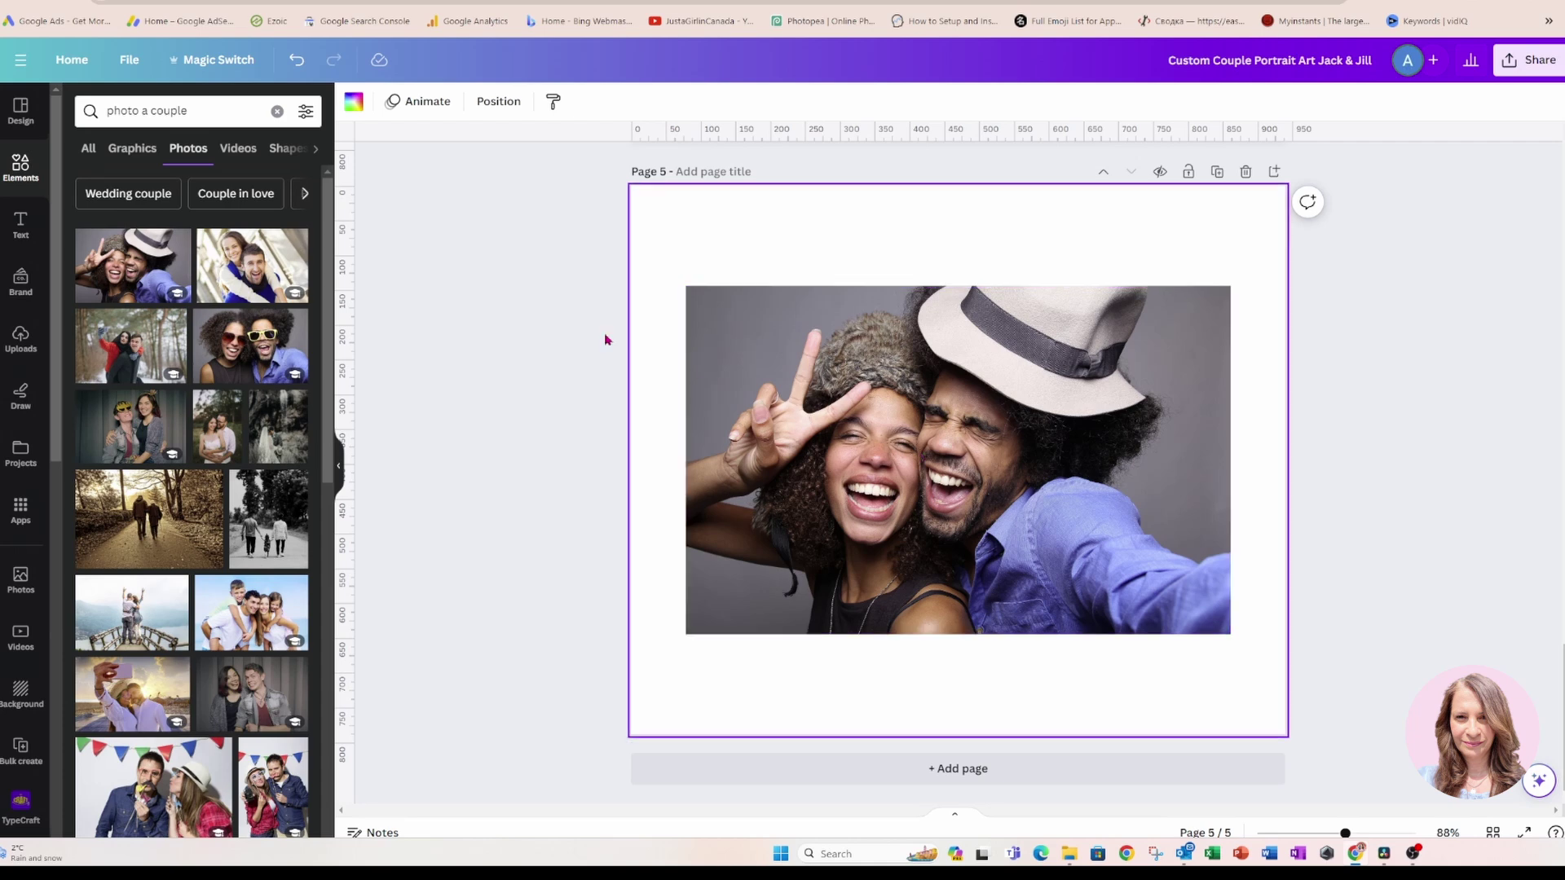
pyautogui.click(778, 367)
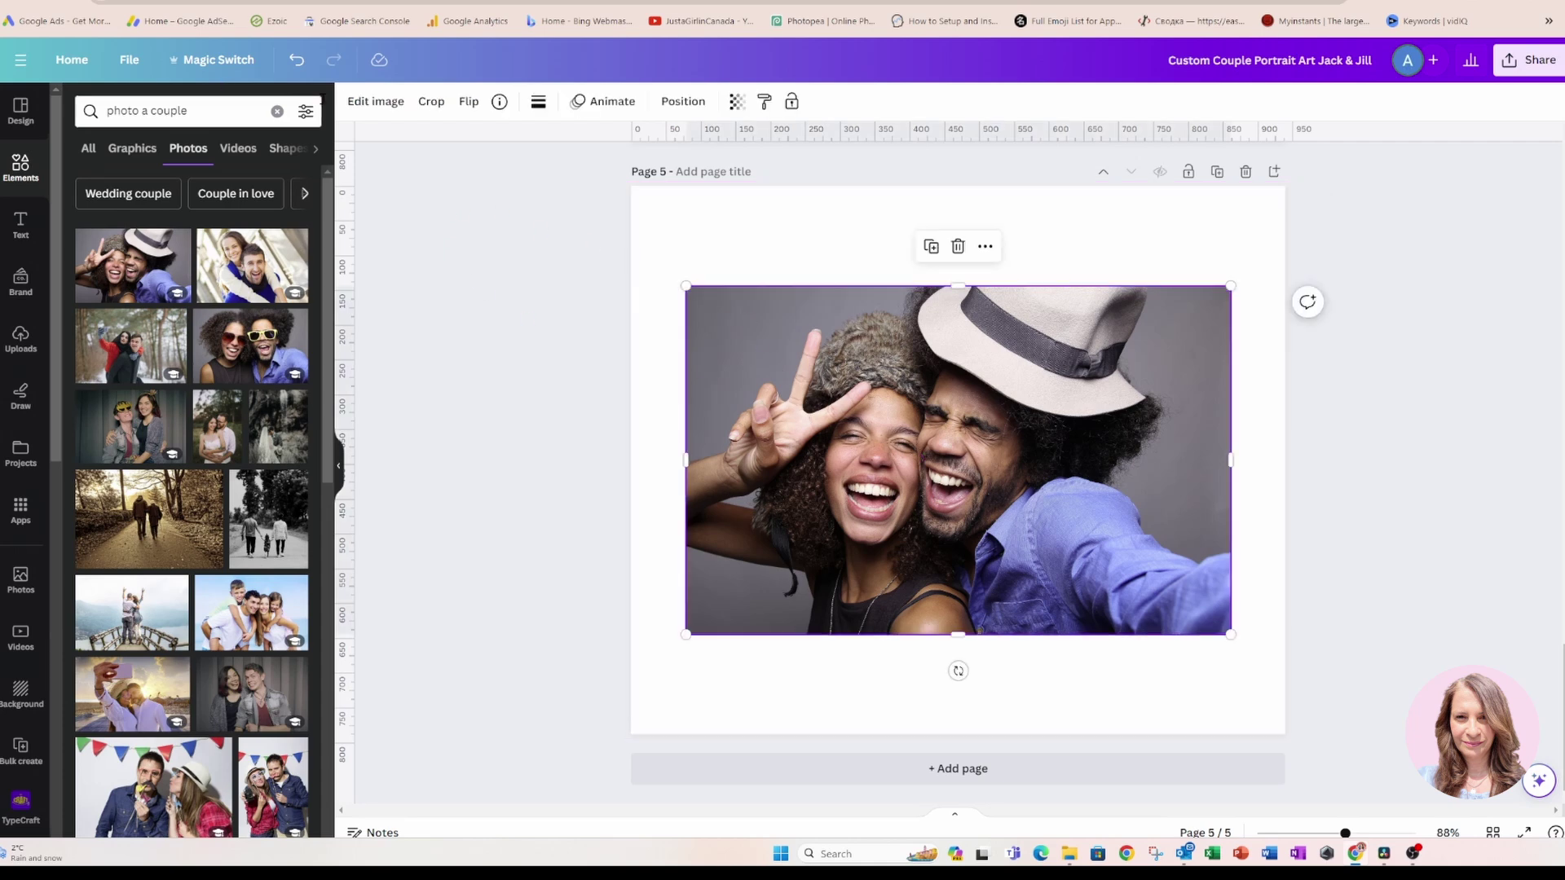
pyautogui.click(378, 105)
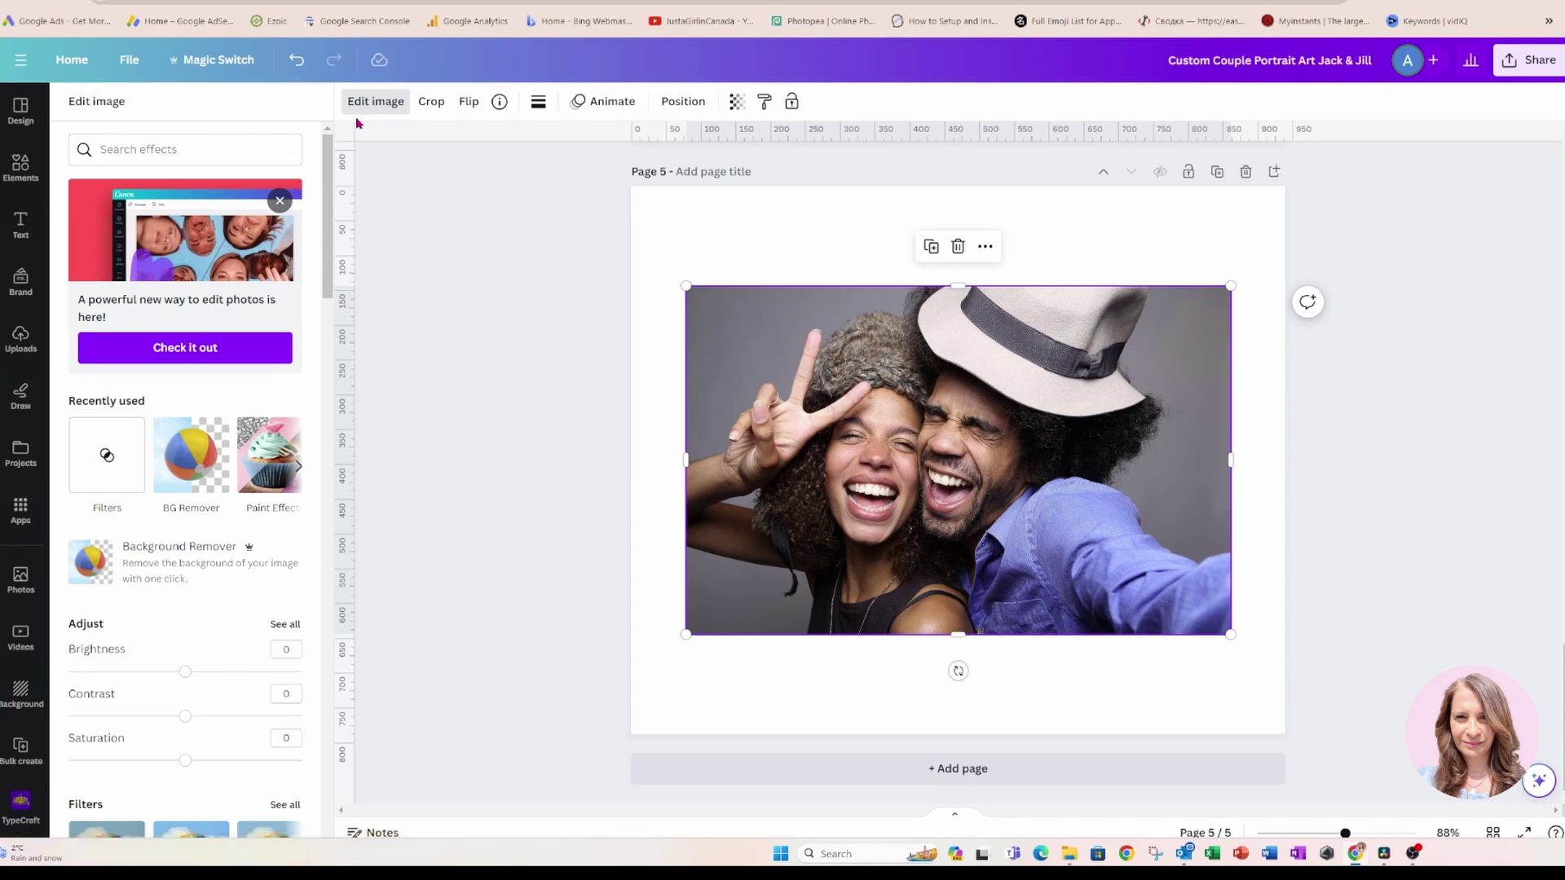
pyautogui.click(205, 348)
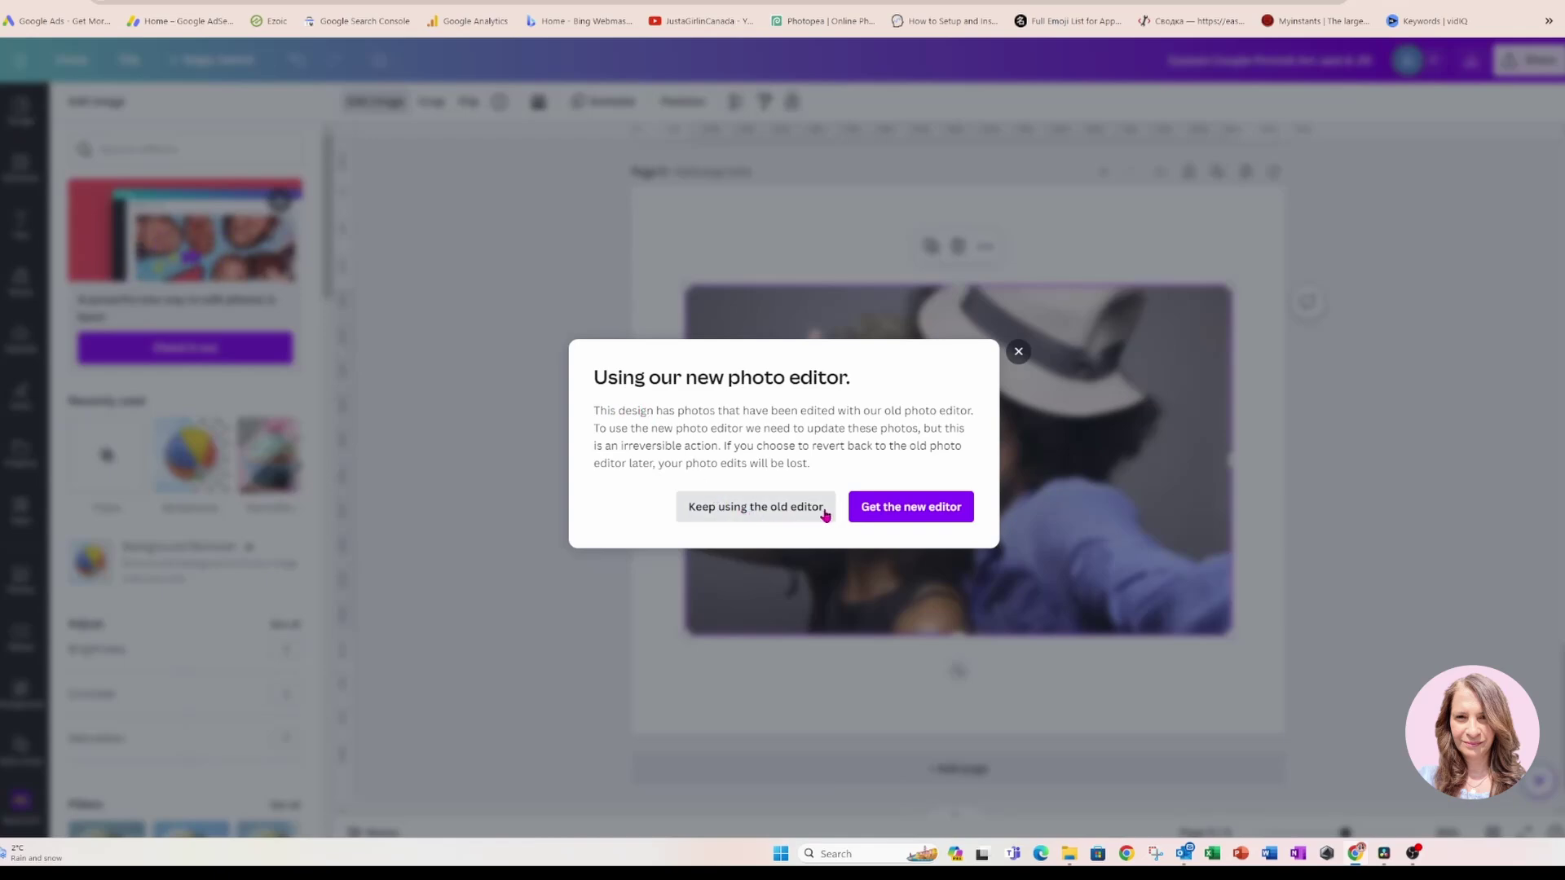
pyautogui.click(871, 509)
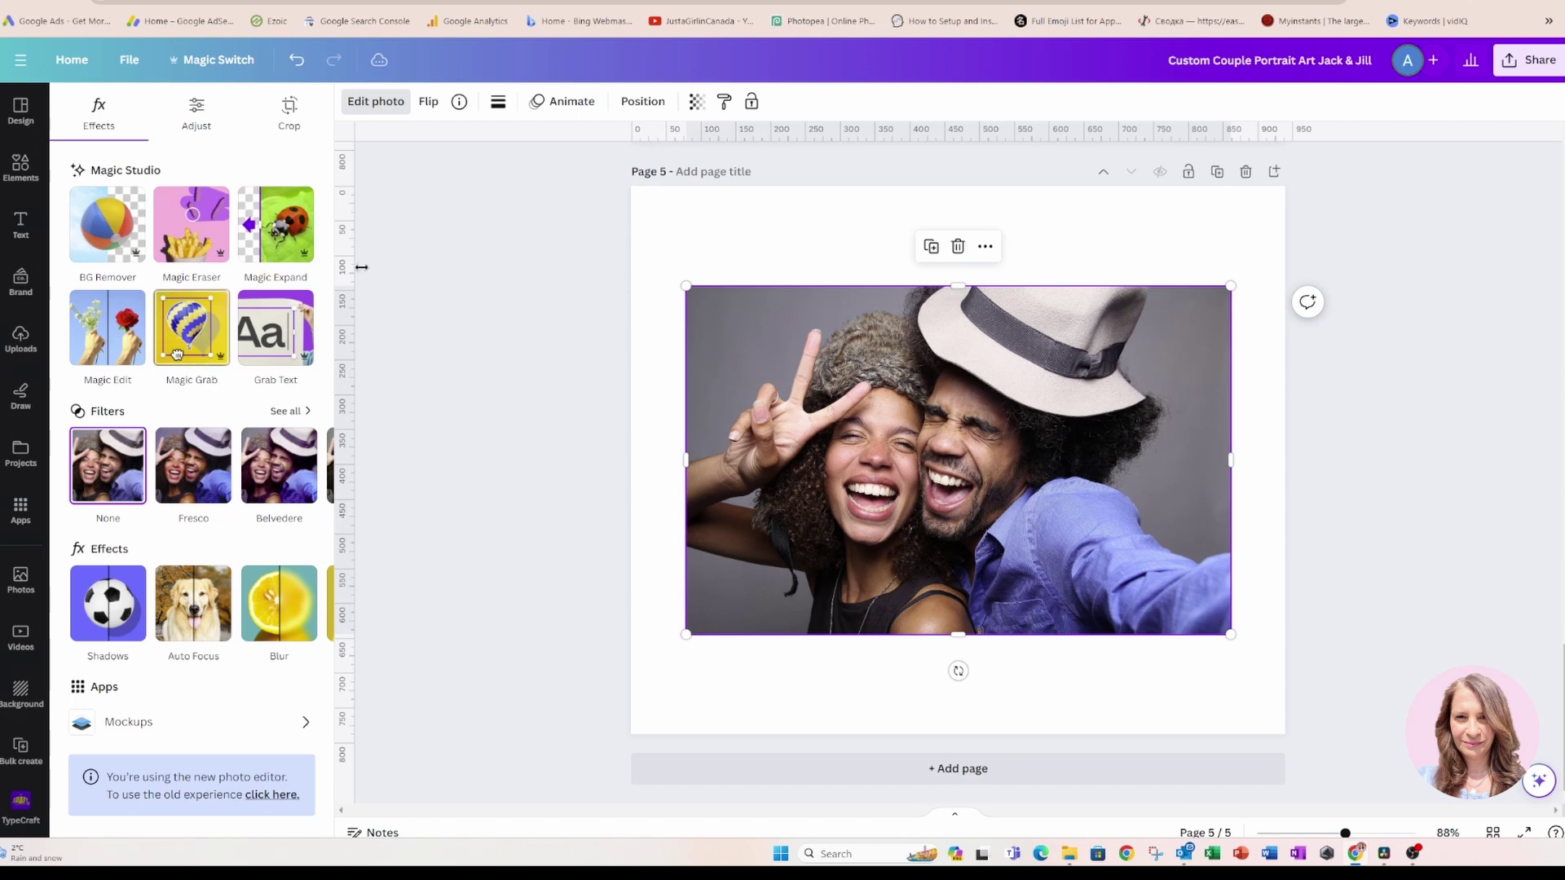
# Step: Reselect the Page 5 couple photo and reopen its Edit photo effects
pyautogui.click(400, 253)
pyautogui.click(399, 253)
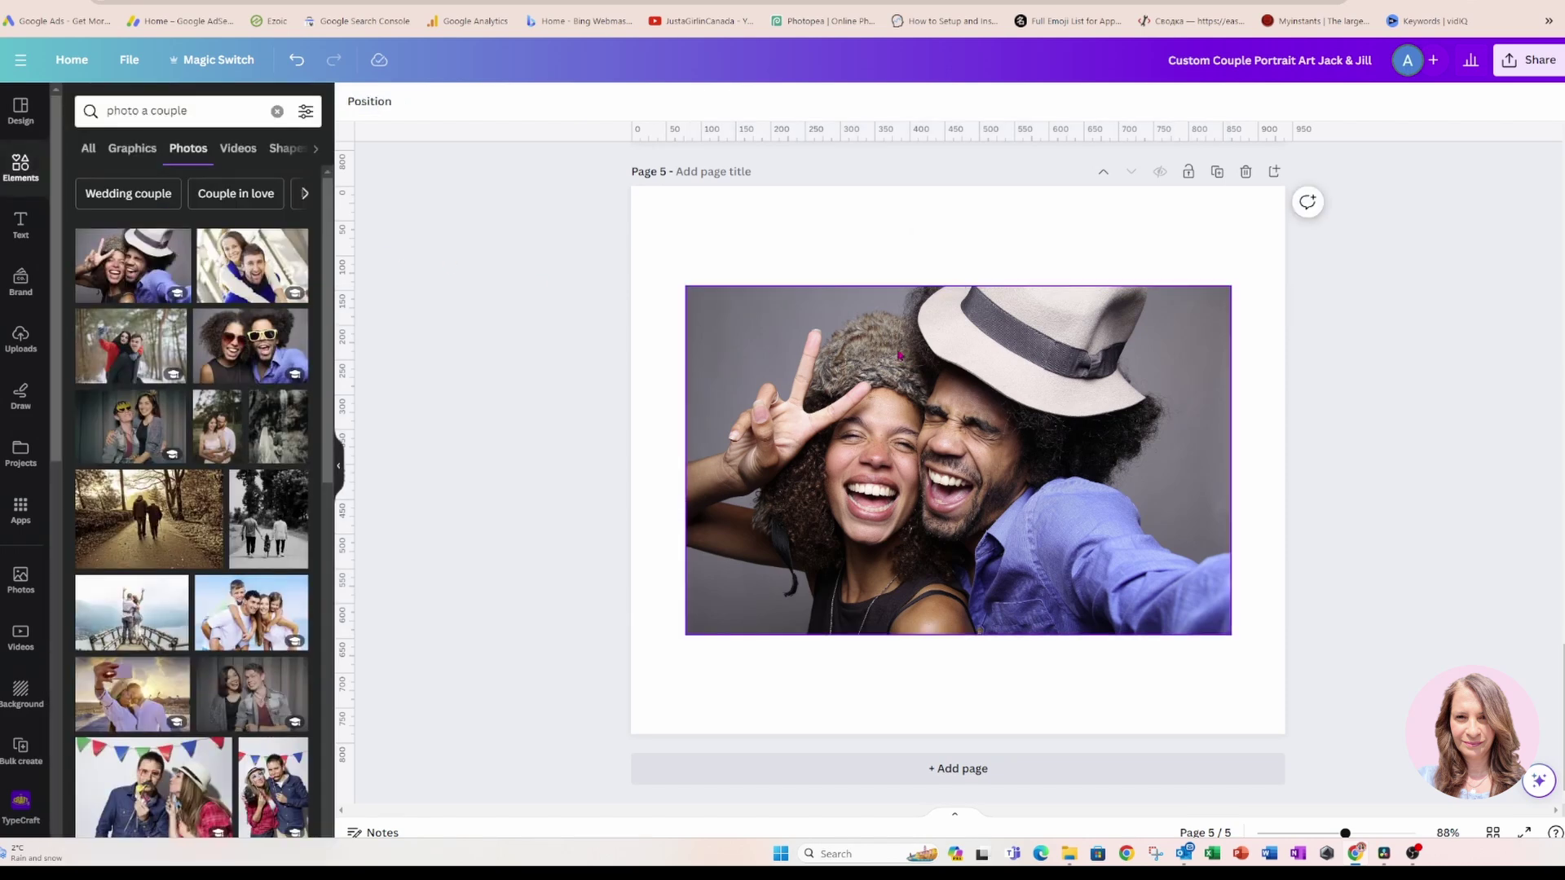
pyautogui.click(819, 331)
pyautogui.click(374, 101)
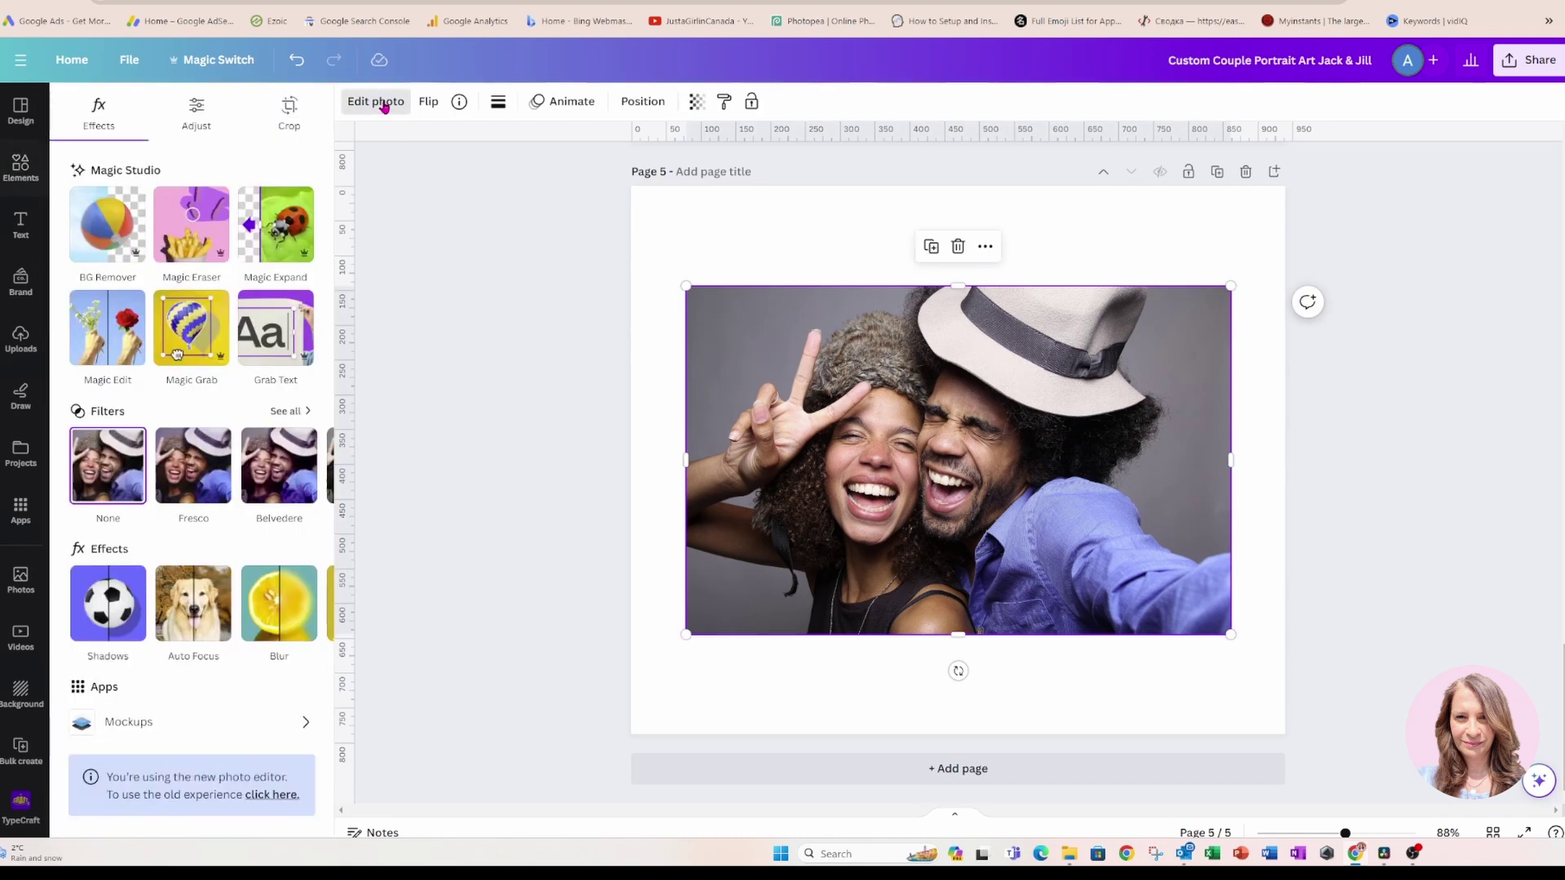
# Step: Run Magic Grab on the couple photo and nudge the grabbed couple cut-out lower
pyautogui.click(188, 344)
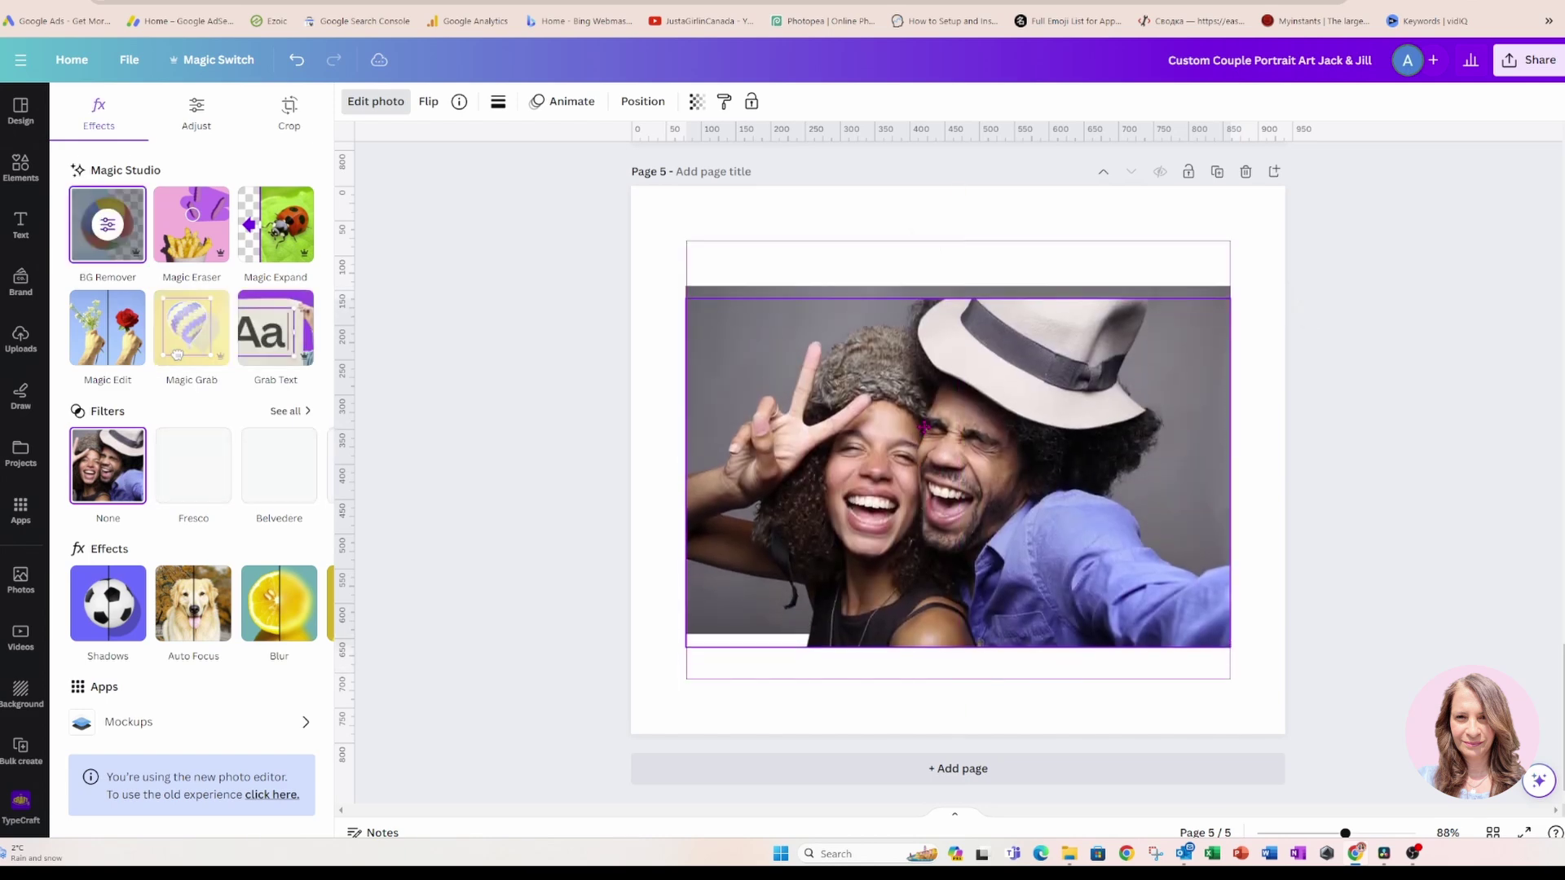
pyautogui.moveTo(924, 426)
pyautogui.mouseDown()
pyautogui.moveTo(929, 468)
pyautogui.moveTo(928, 420)
pyautogui.mouseUp()
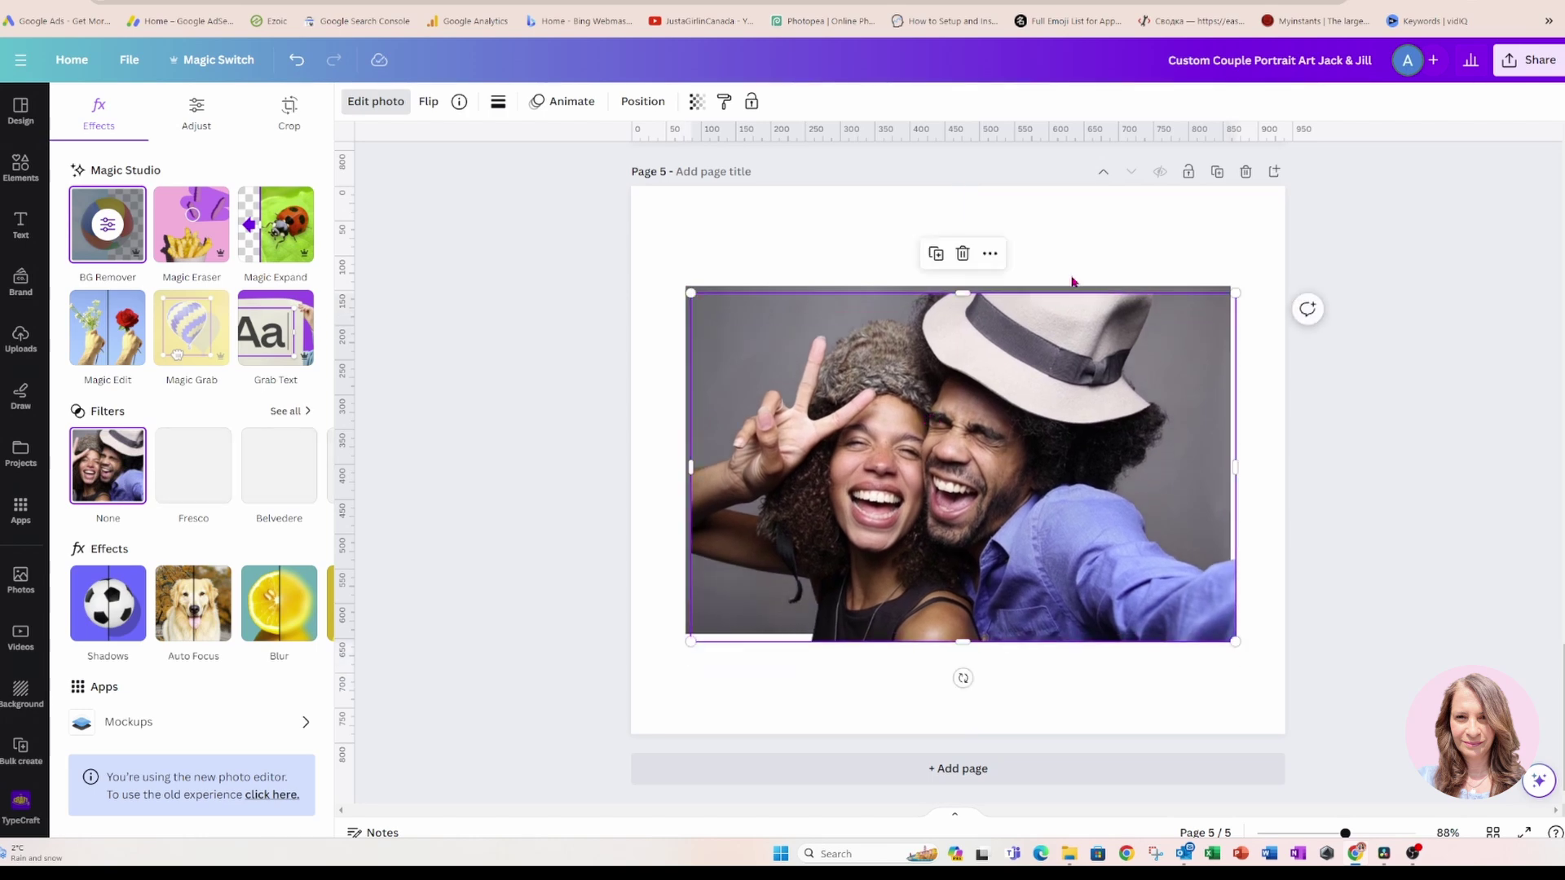
# Step: Duplicate Page 5 and position the couple photo on the new Page 6
pyautogui.click(1218, 173)
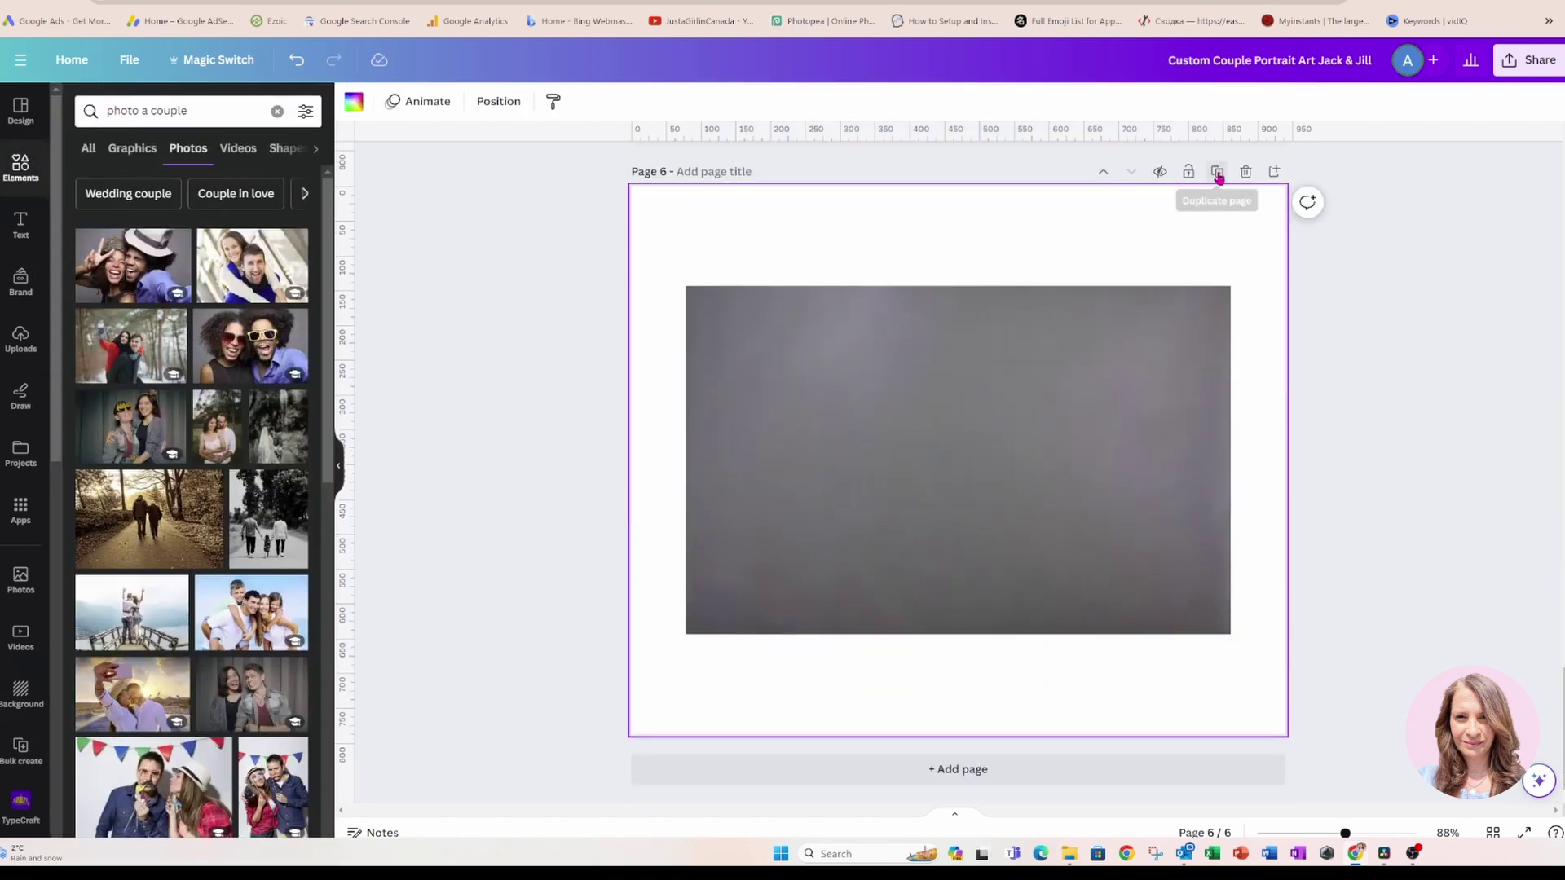
pyautogui.click(983, 409)
pyautogui.moveTo(983, 409); pyautogui.dragTo(982, 367)
pyautogui.scroll(3, 987, 376)
pyautogui.scroll(4, 984, 375)
pyautogui.scroll(-7, 795, 530)
pyautogui.moveTo(794, 528); pyautogui.dragTo(711, 561)
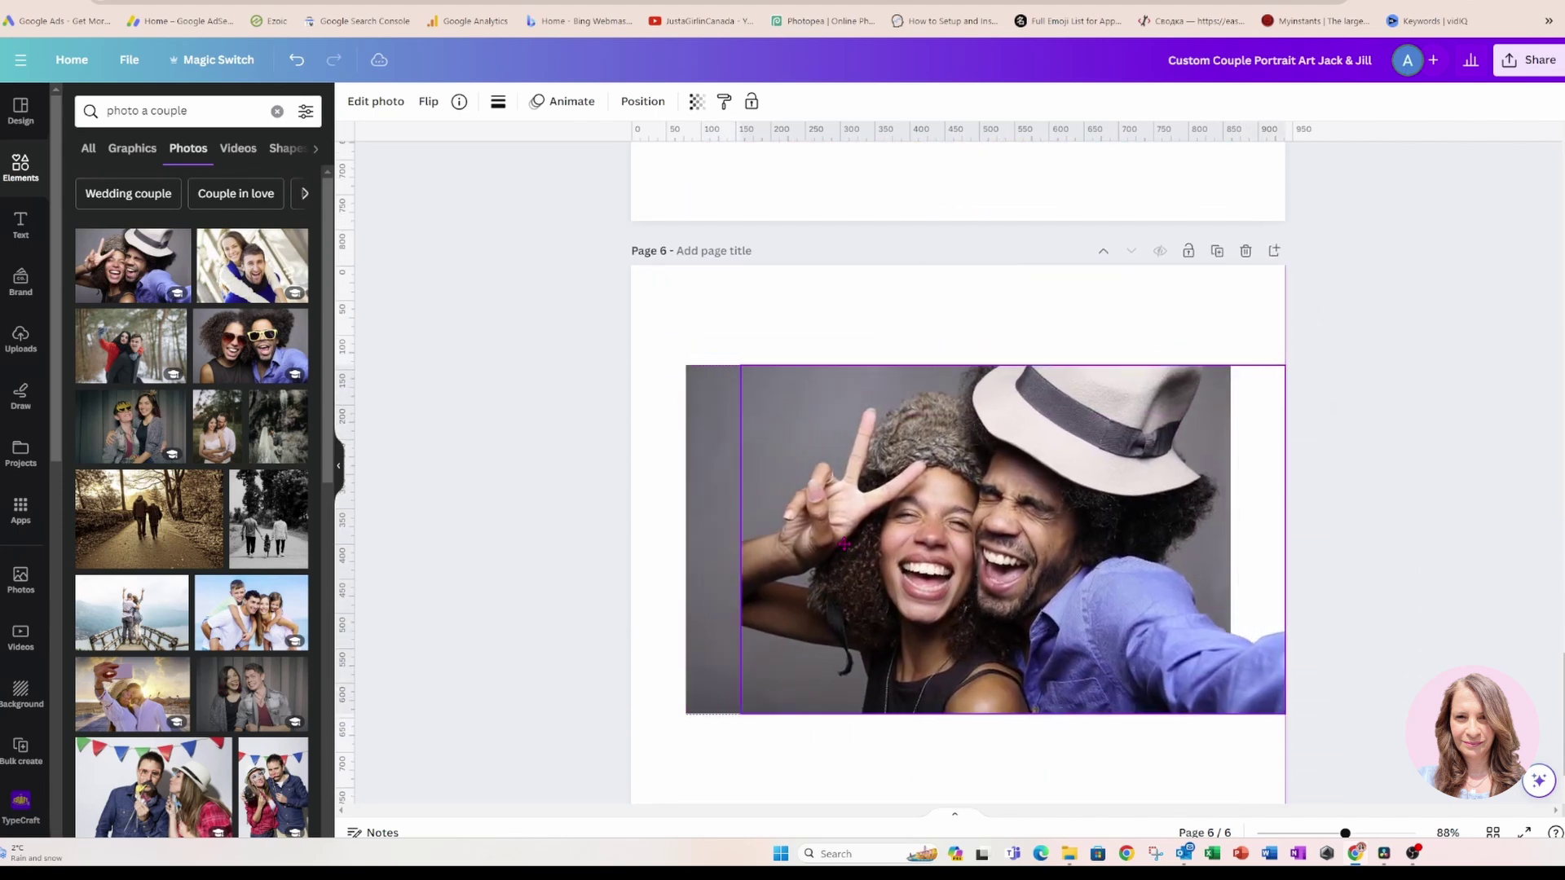
# Step: Delete the grey background photo on Page 6 and enlarge the couple cut-out
pyautogui.hotkey('ctrl', 'z')
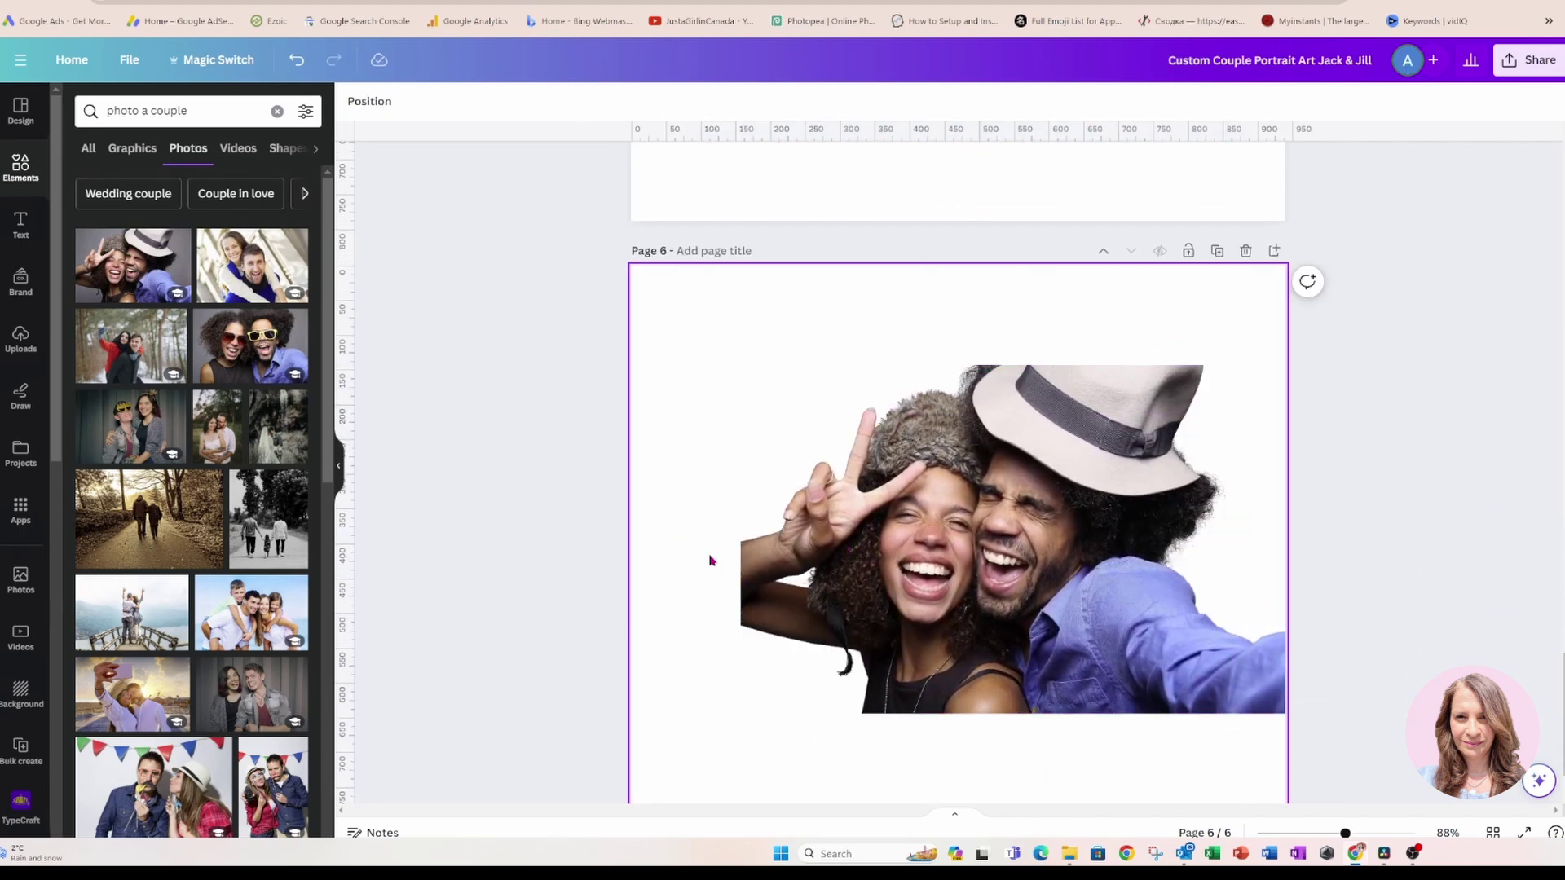
pyautogui.scroll(-1, 976, 442)
pyautogui.hotkey('ctrl', 'z')
pyautogui.moveTo(976, 442); pyautogui.dragTo(959, 510)
pyautogui.moveTo(958, 387); pyautogui.dragTo(955, 332)
pyautogui.moveTo(687, 533); pyautogui.dragTo(632, 530)
pyautogui.moveTo(833, 538); pyautogui.dragTo(863, 539)
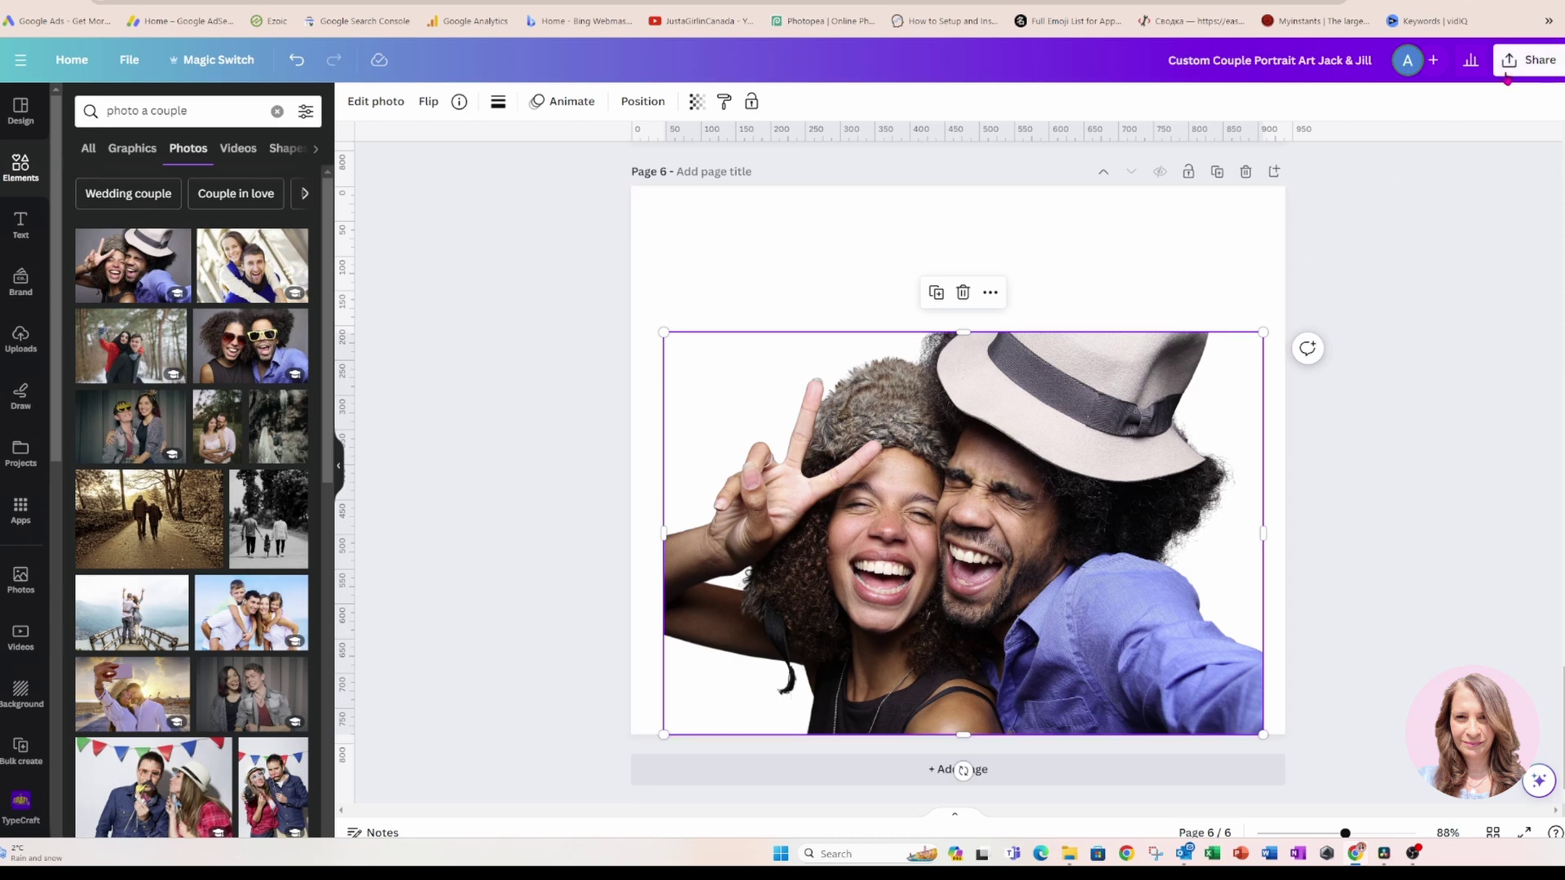
# Step: Download only Page 6 as a PNG, then add a blank Page 7
pyautogui.click(1526, 60)
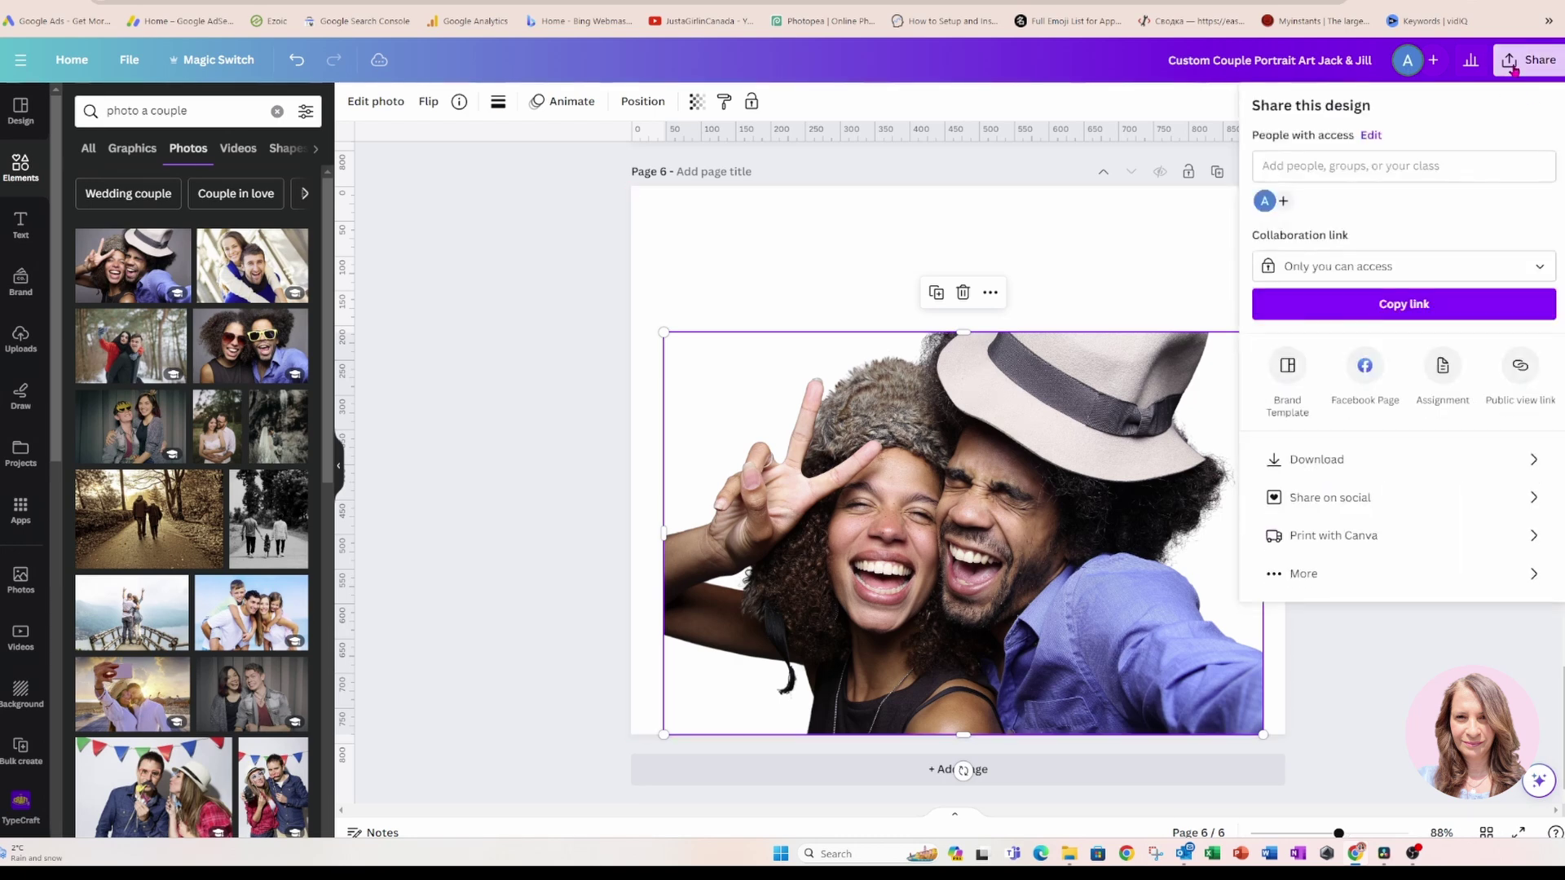
pyautogui.click(1452, 461)
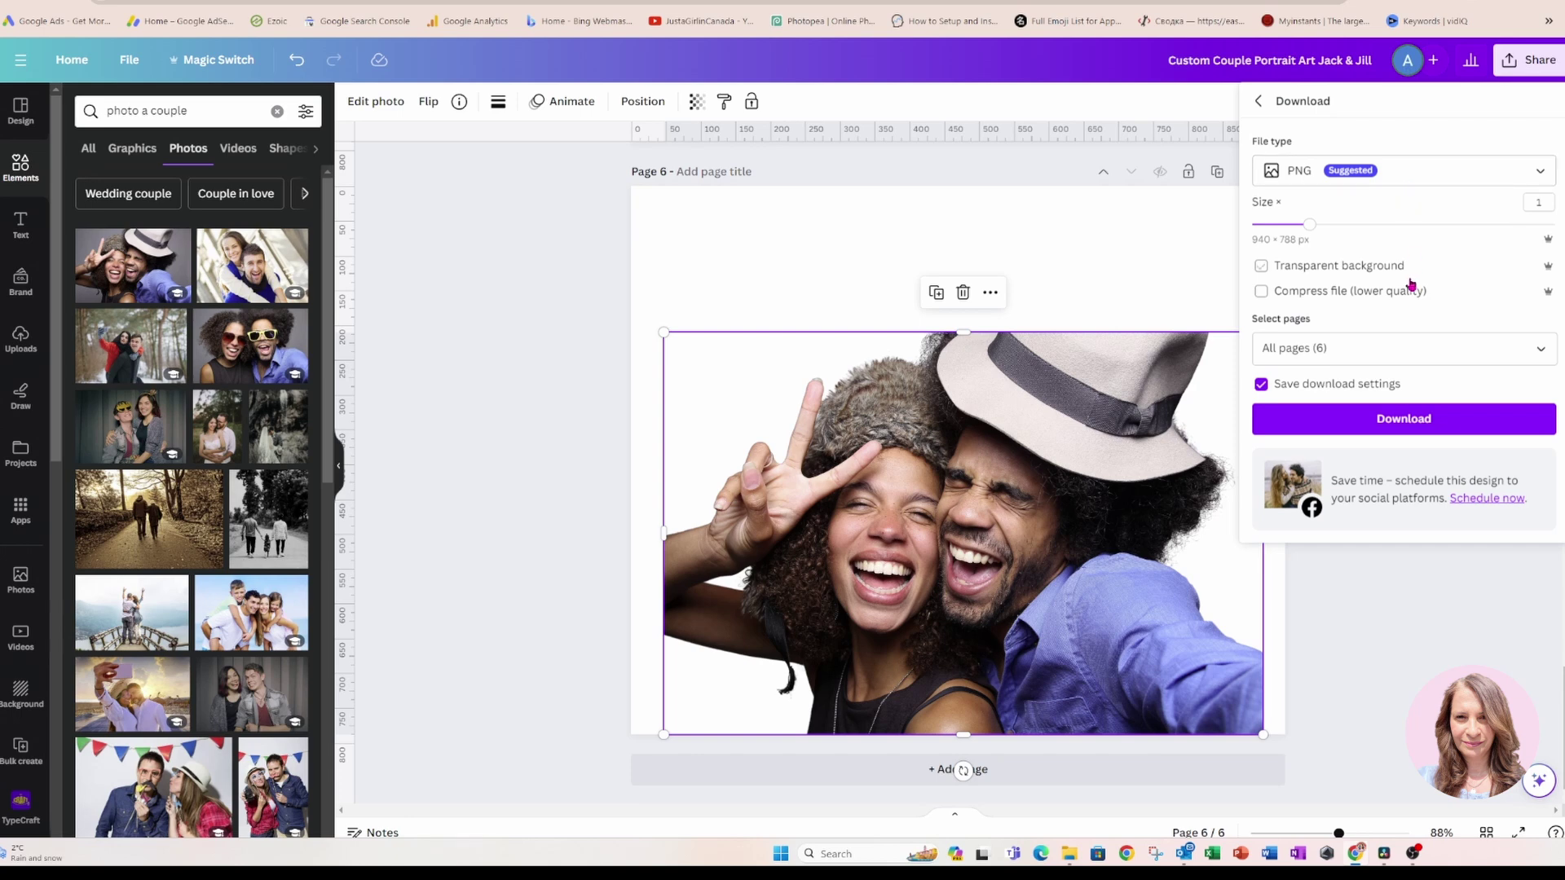
pyautogui.click(1540, 353)
pyautogui.click(1529, 394)
pyautogui.scroll(-2, 1517, 489)
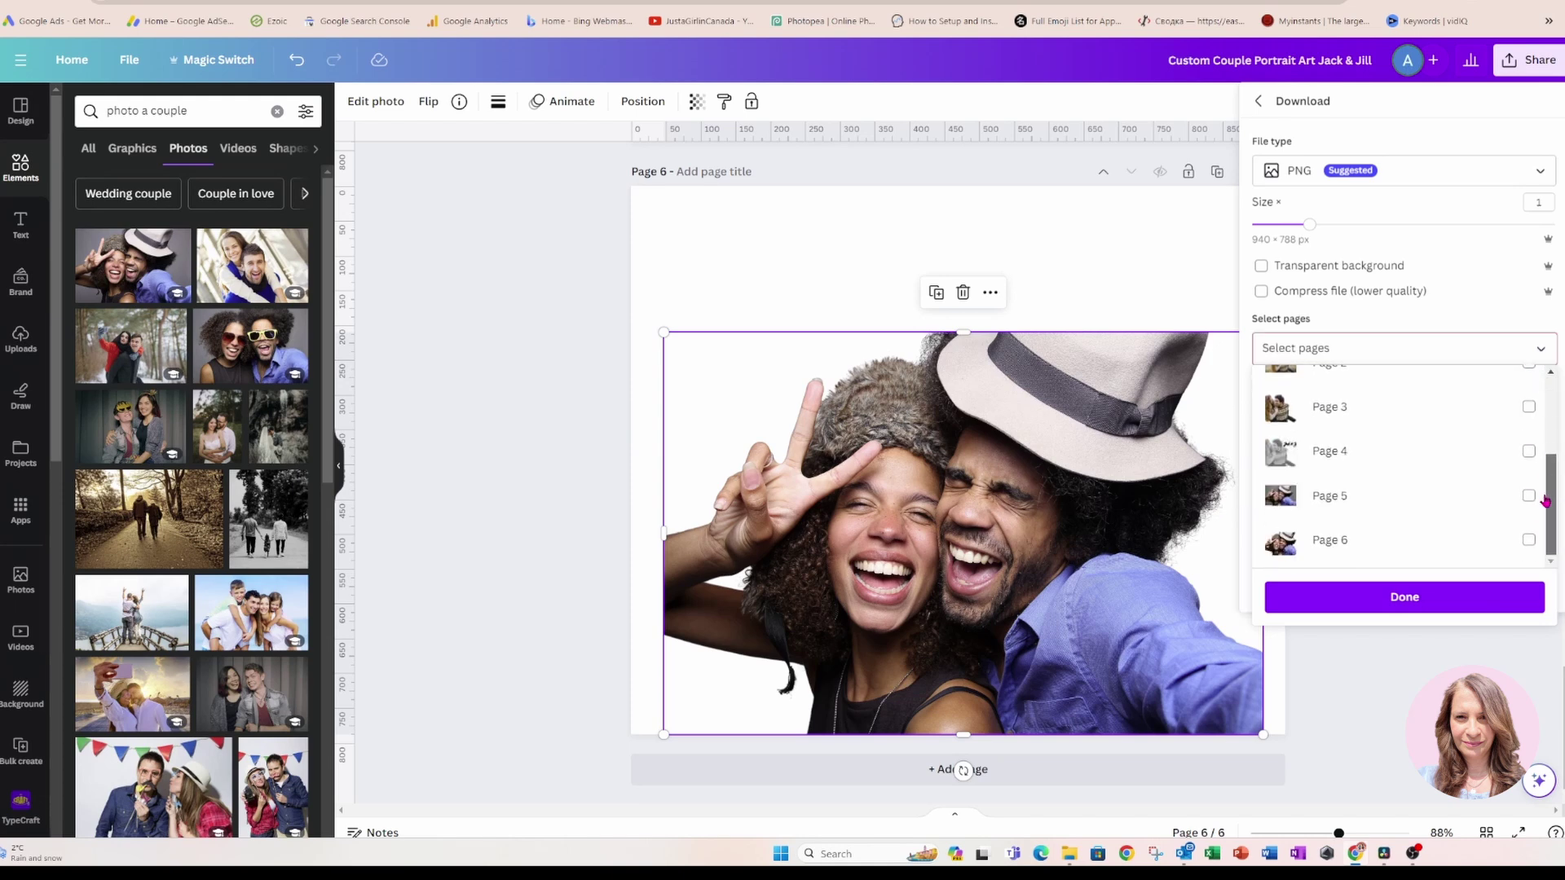
pyautogui.click(1529, 541)
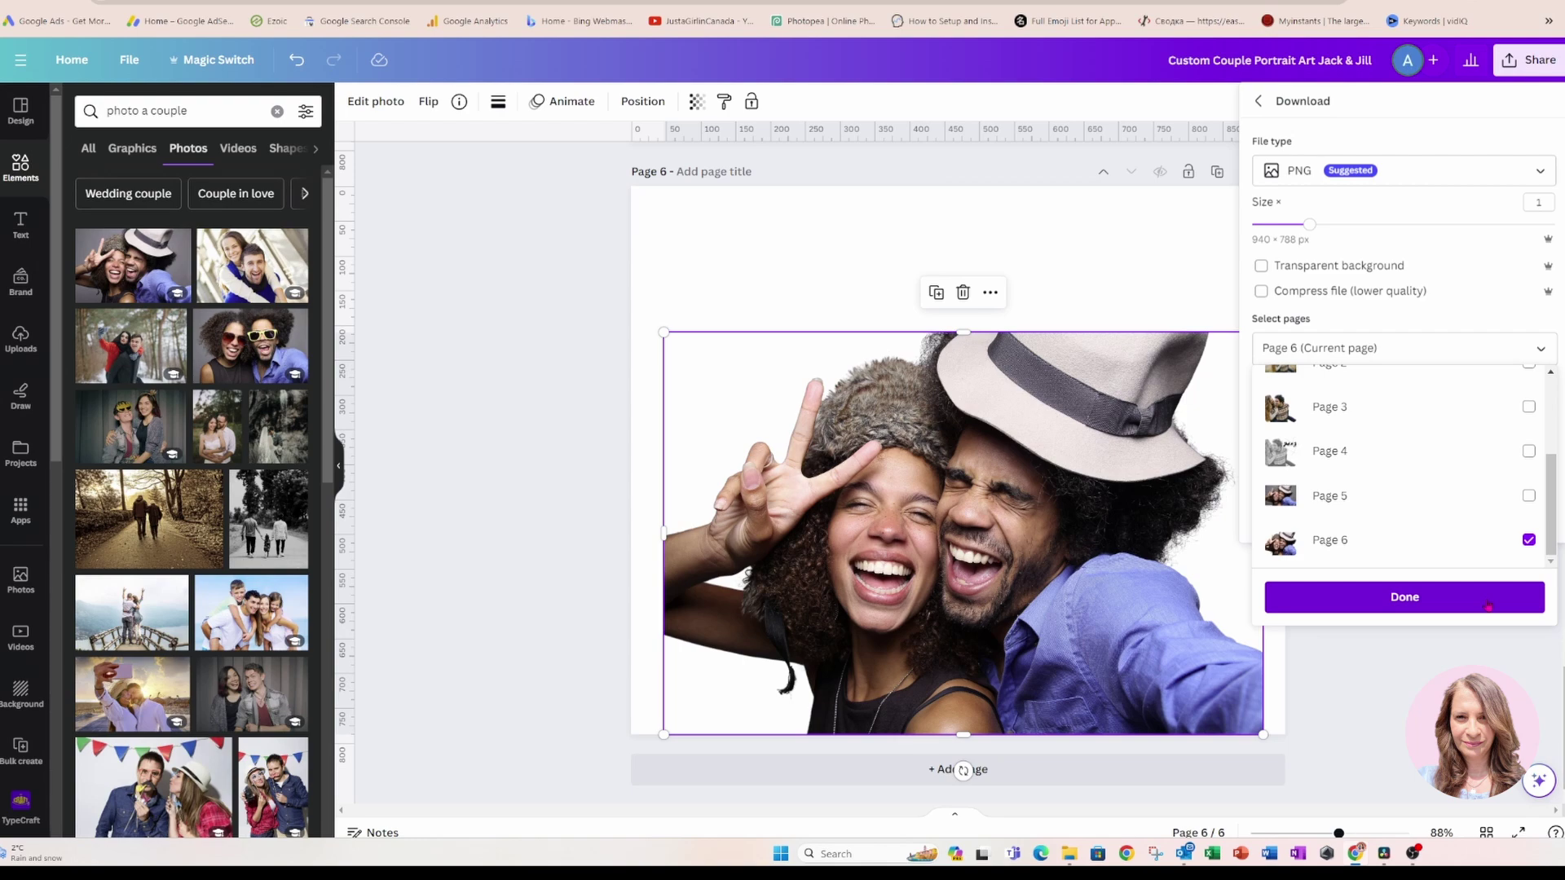
pyautogui.click(1386, 597)
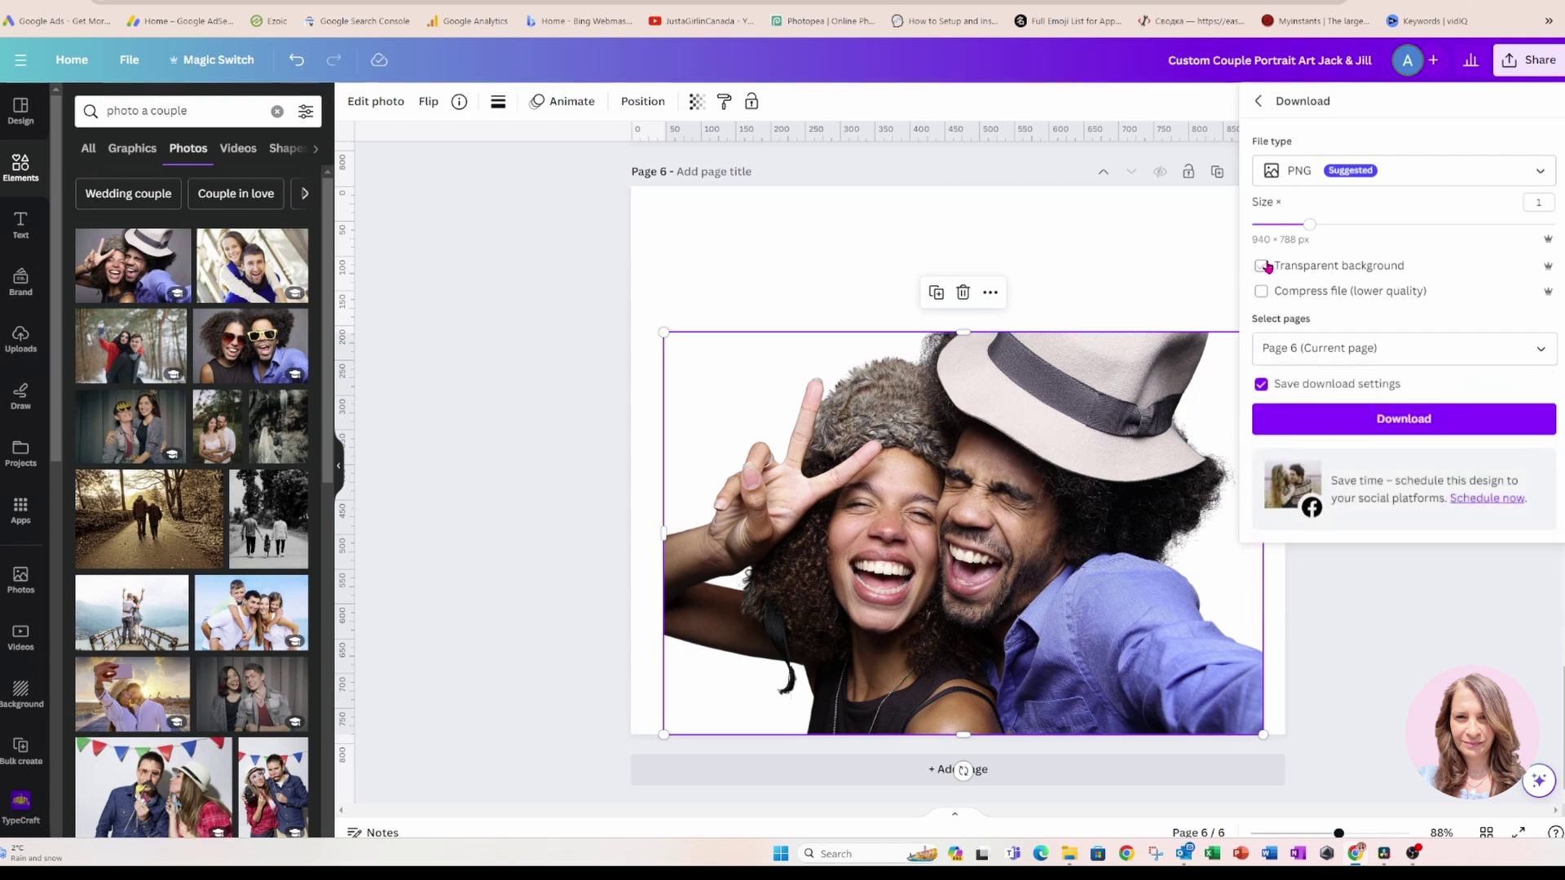
pyautogui.click(1382, 422)
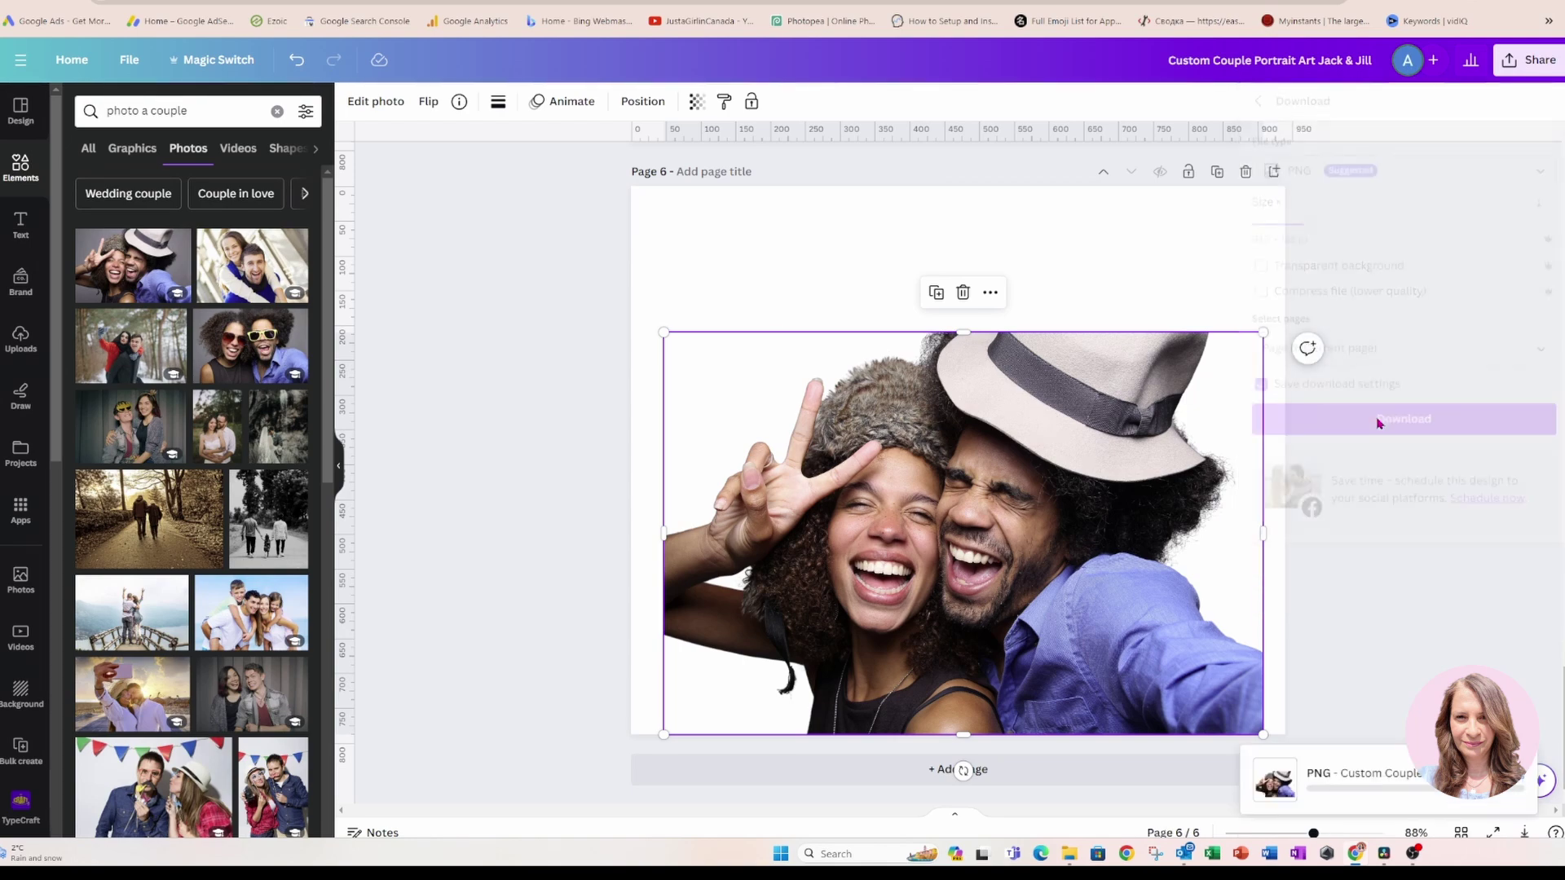
pyautogui.click(1019, 773)
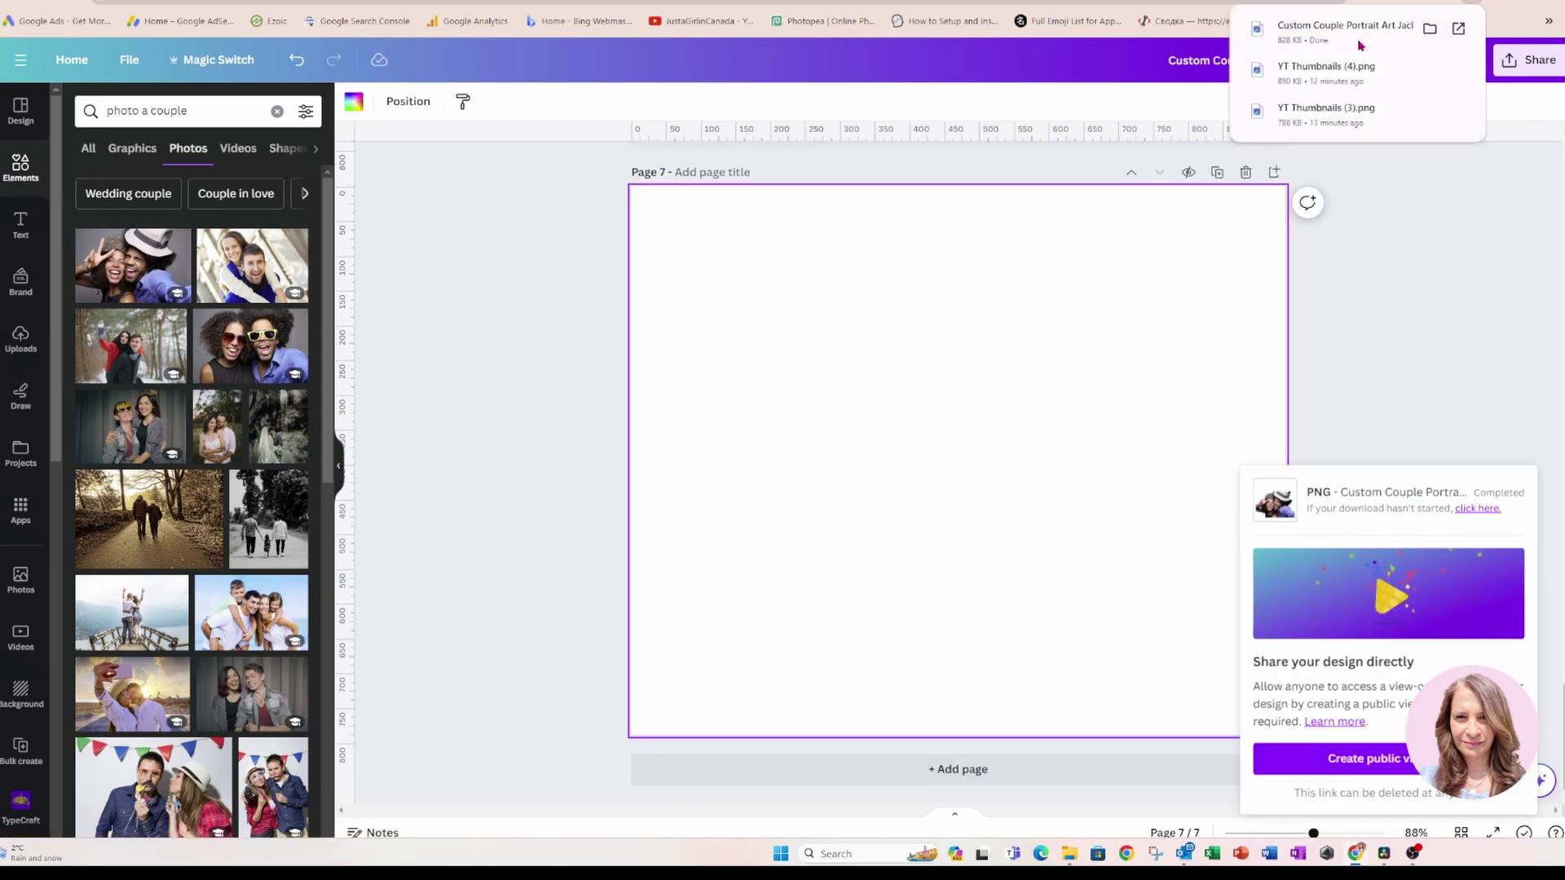
# Step: Drop the downloaded couple PNG onto Page 7 and stretch it toward the top corners
pyautogui.moveTo(1364, 30); pyautogui.dragTo(1014, 384)
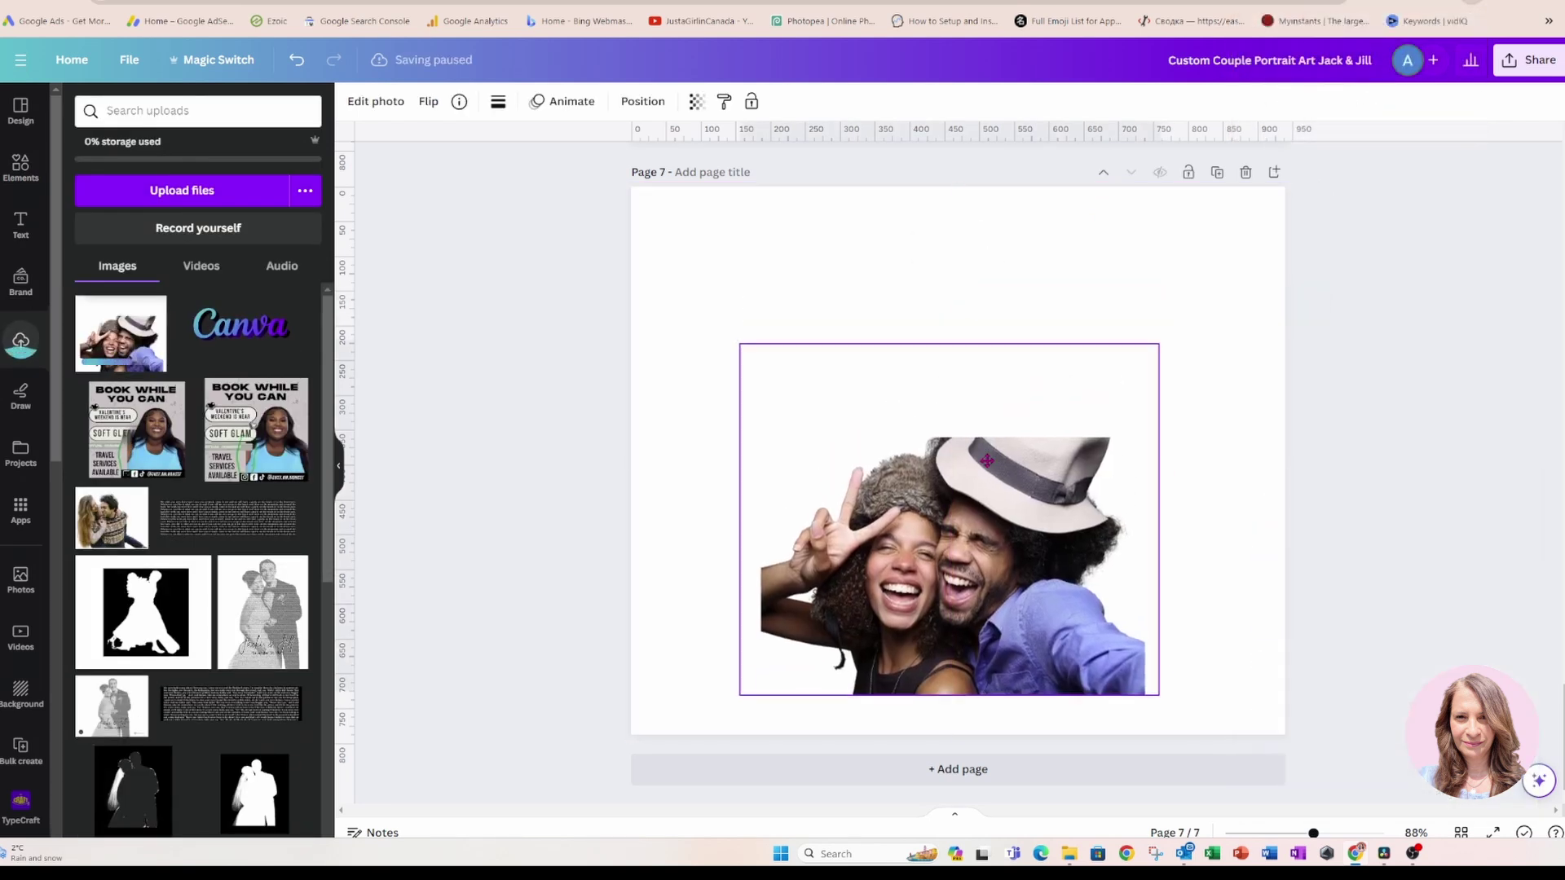
pyautogui.moveTo(986, 462); pyautogui.dragTo(996, 498)
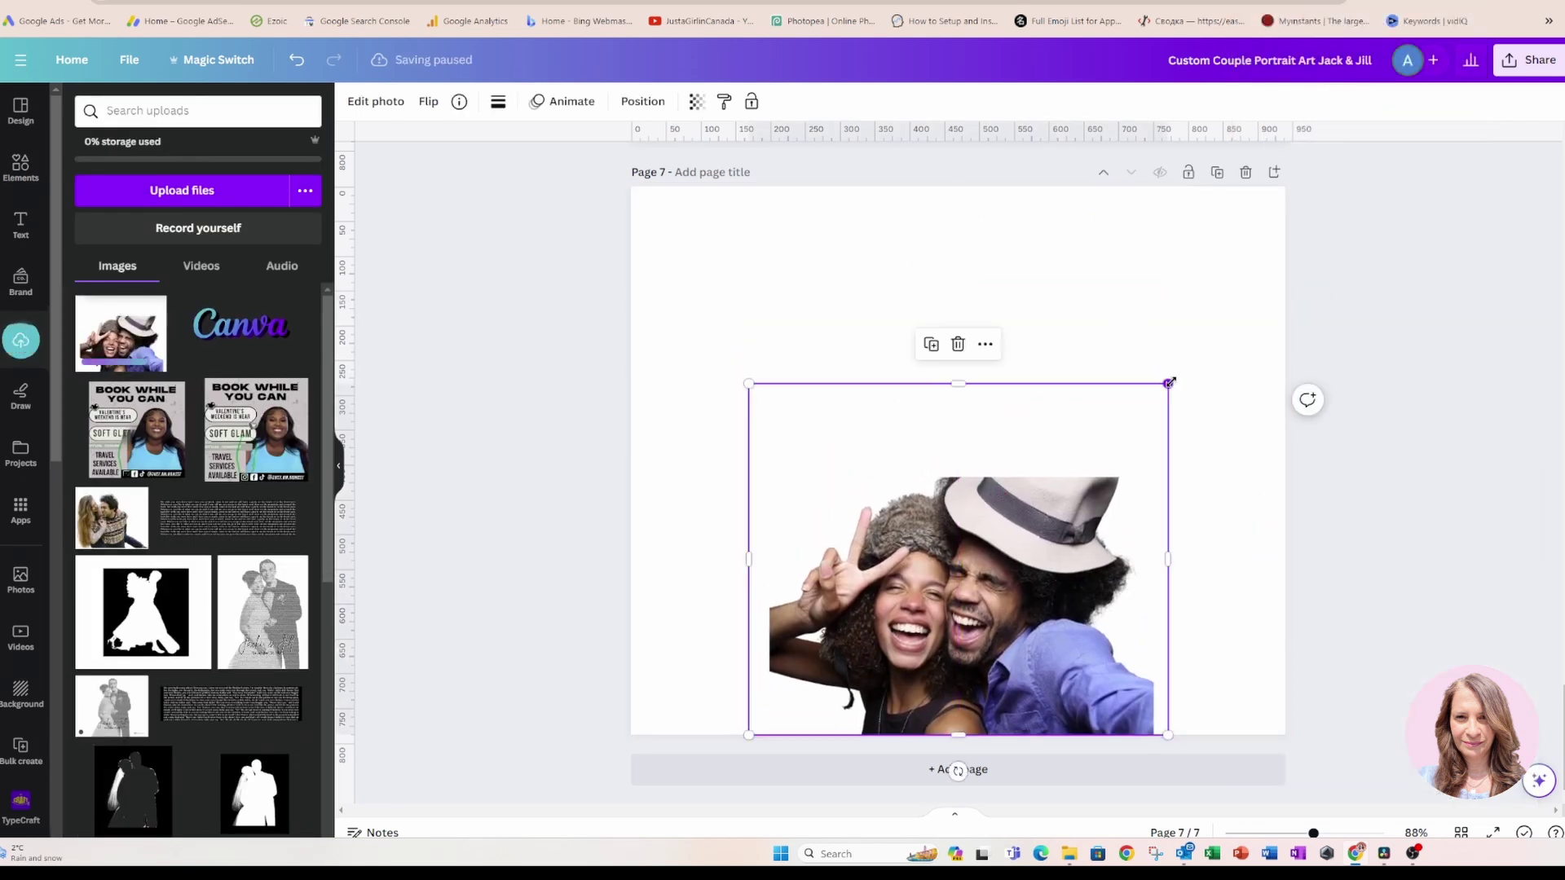
pyautogui.moveTo(1169, 383); pyautogui.dragTo(1297, 274)
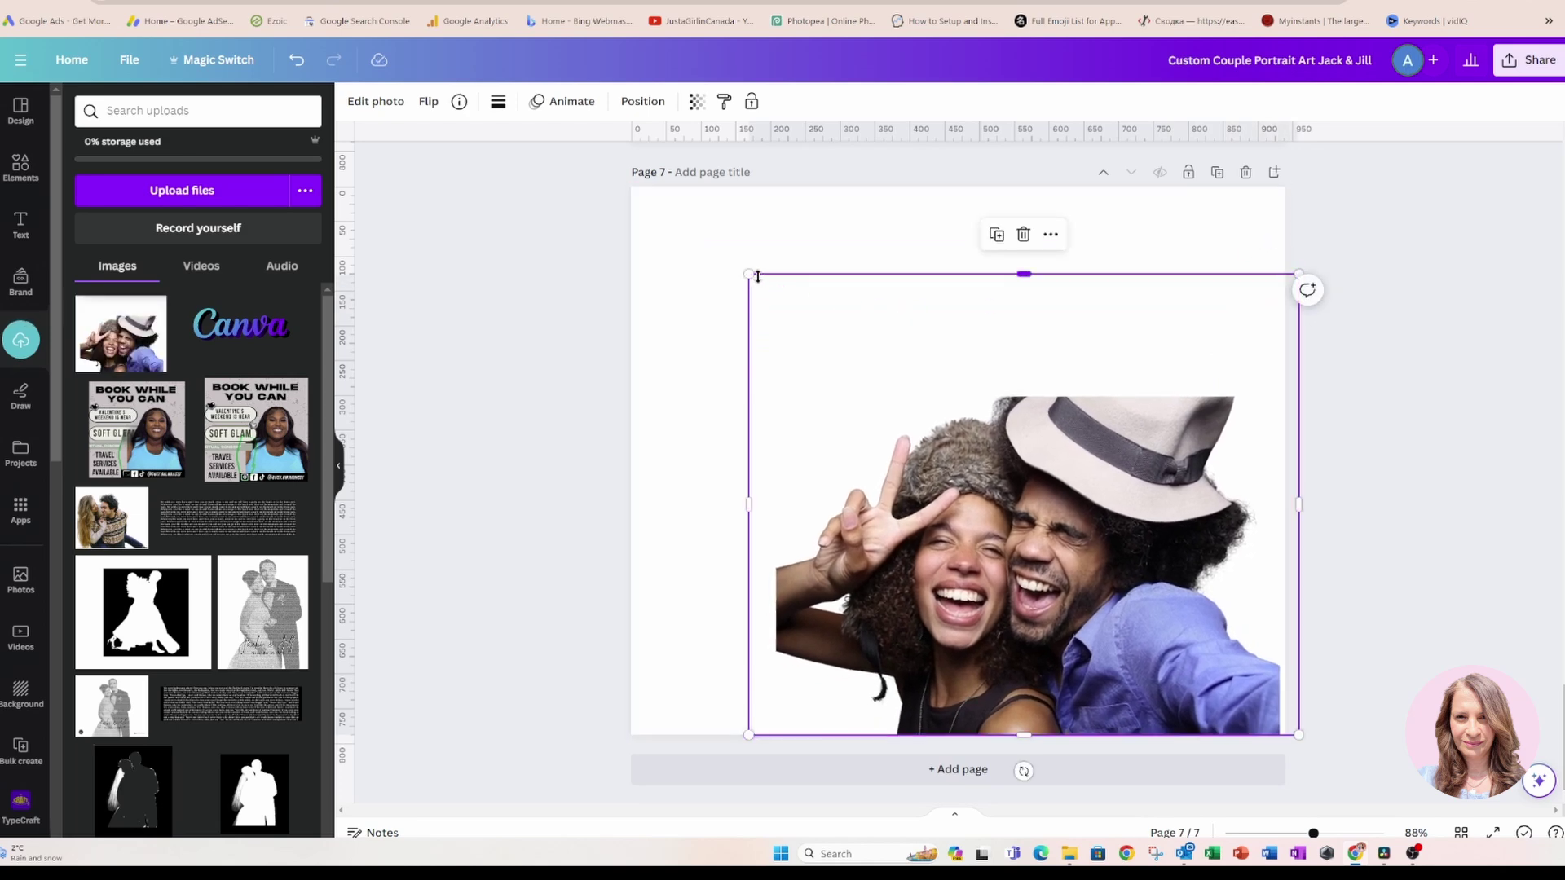
pyautogui.moveTo(756, 277); pyautogui.dragTo(603, 261)
pyautogui.moveTo(967, 414); pyautogui.dragTo(975, 420)
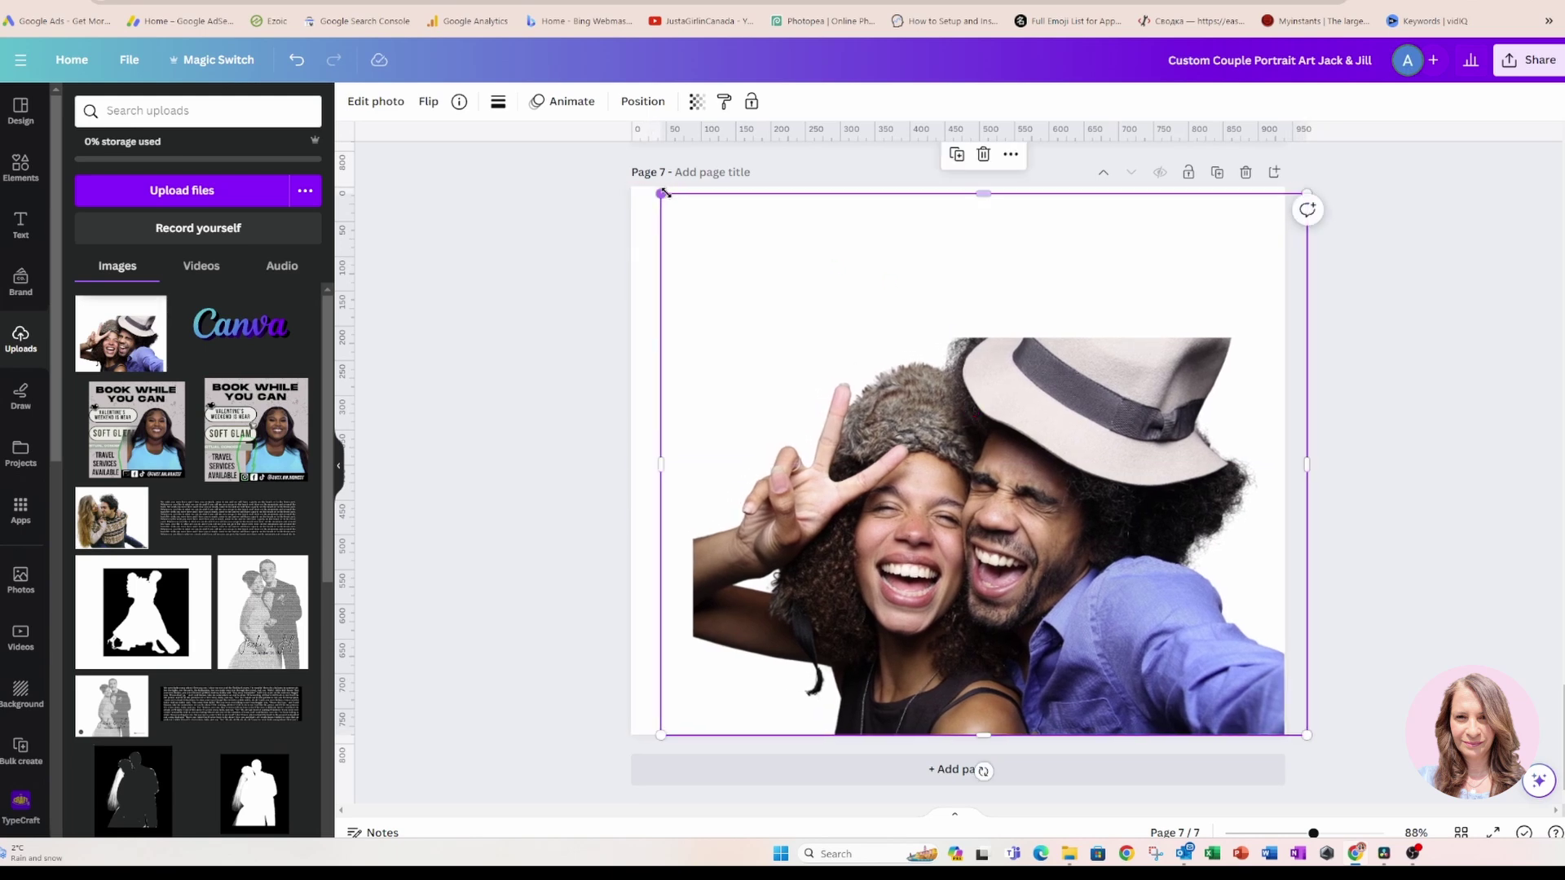
pyautogui.moveTo(662, 194); pyautogui.dragTo(572, 169)
# Step: Stretch the couple image down to the page bottom and recentre it to cover Page 7
pyautogui.moveTo(1066, 406); pyautogui.dragTo(1051, 336)
pyautogui.moveTo(1319, 654); pyautogui.dragTo(1449, 770)
pyautogui.moveTo(1247, 631); pyautogui.dragTo(1179, 554)
pyautogui.moveTo(1383, 713); pyautogui.dragTo(1426, 743)
pyautogui.moveTo(1114, 641); pyautogui.dragTo(1109, 634)
pyautogui.click(465, 426)
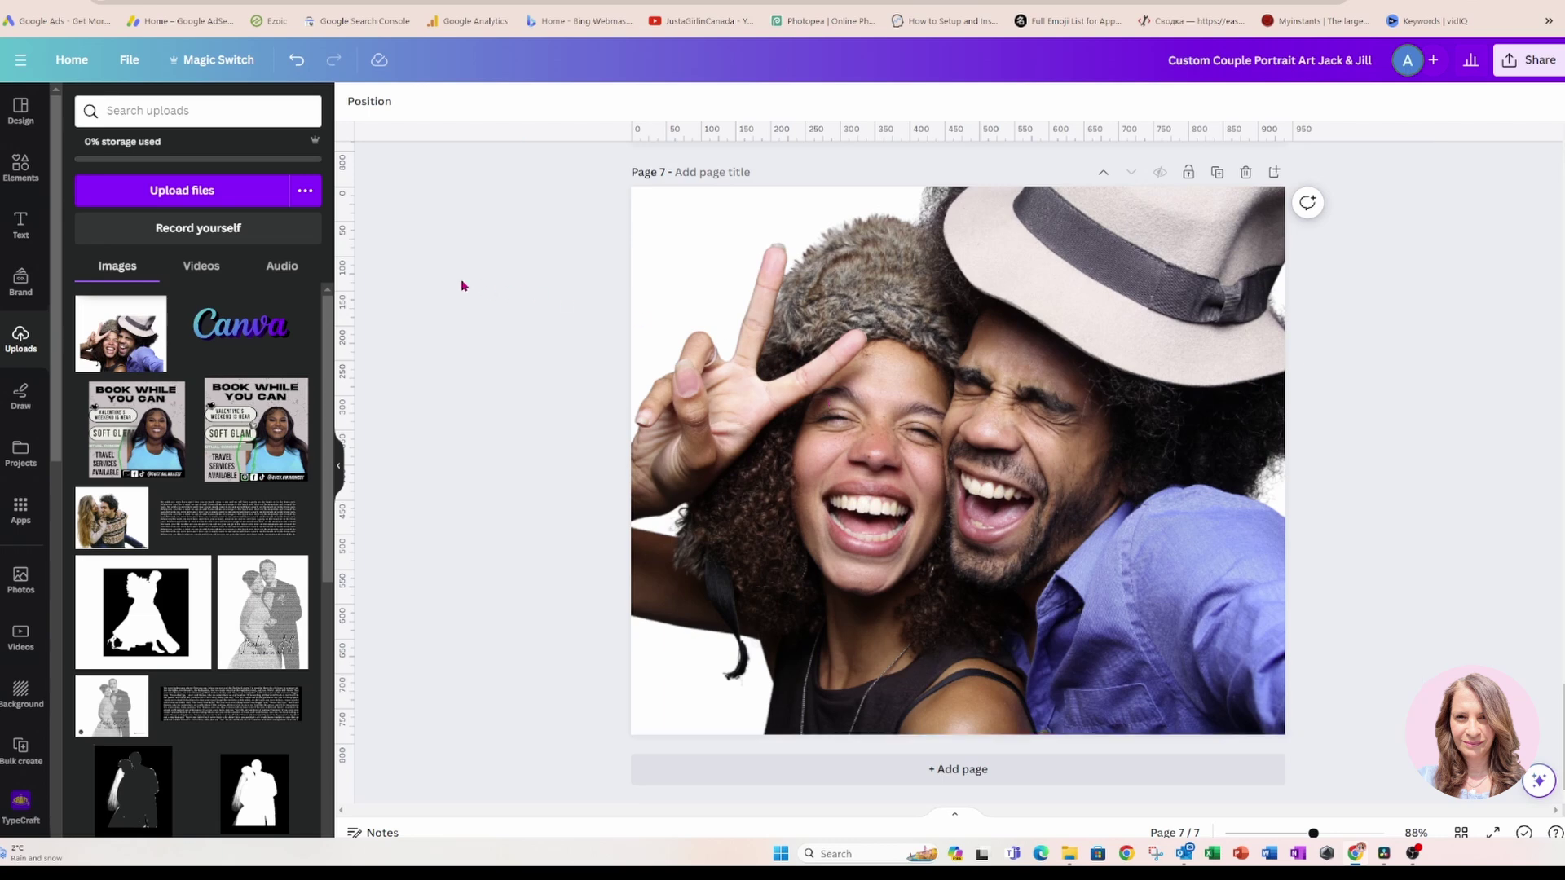
# Step: Crop the couple photo's left and right overhang to the page width
pyautogui.click(570, 248)
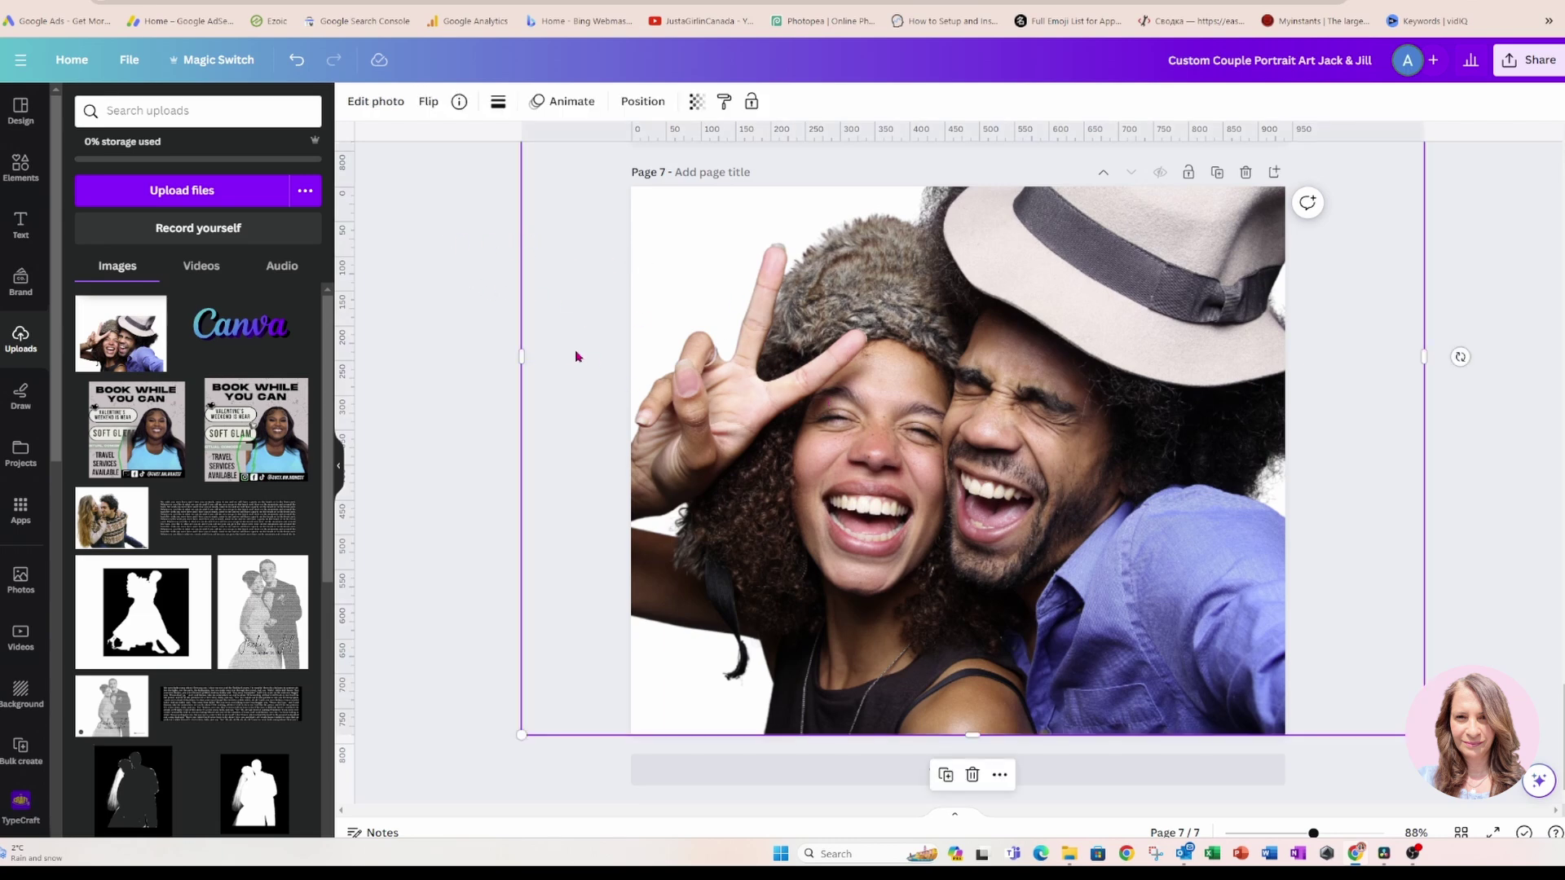
pyautogui.moveTo(525, 354); pyautogui.dragTo(613, 355)
pyautogui.moveTo(1422, 370); pyautogui.dragTo(1300, 367)
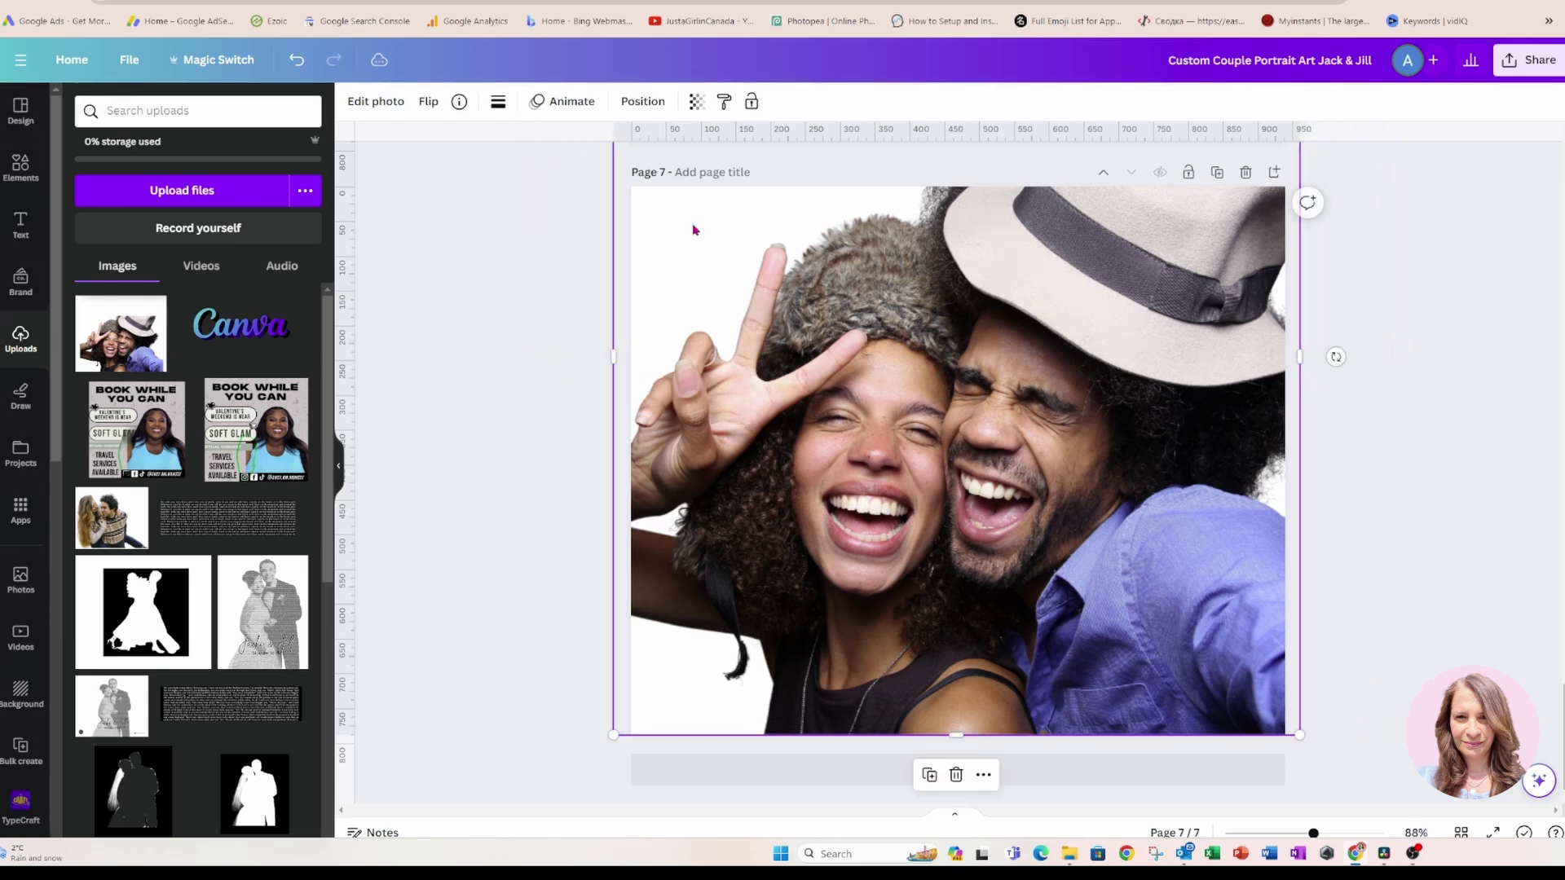
# Step: Revert from the new photo editor back to the old editor
pyautogui.click(369, 107)
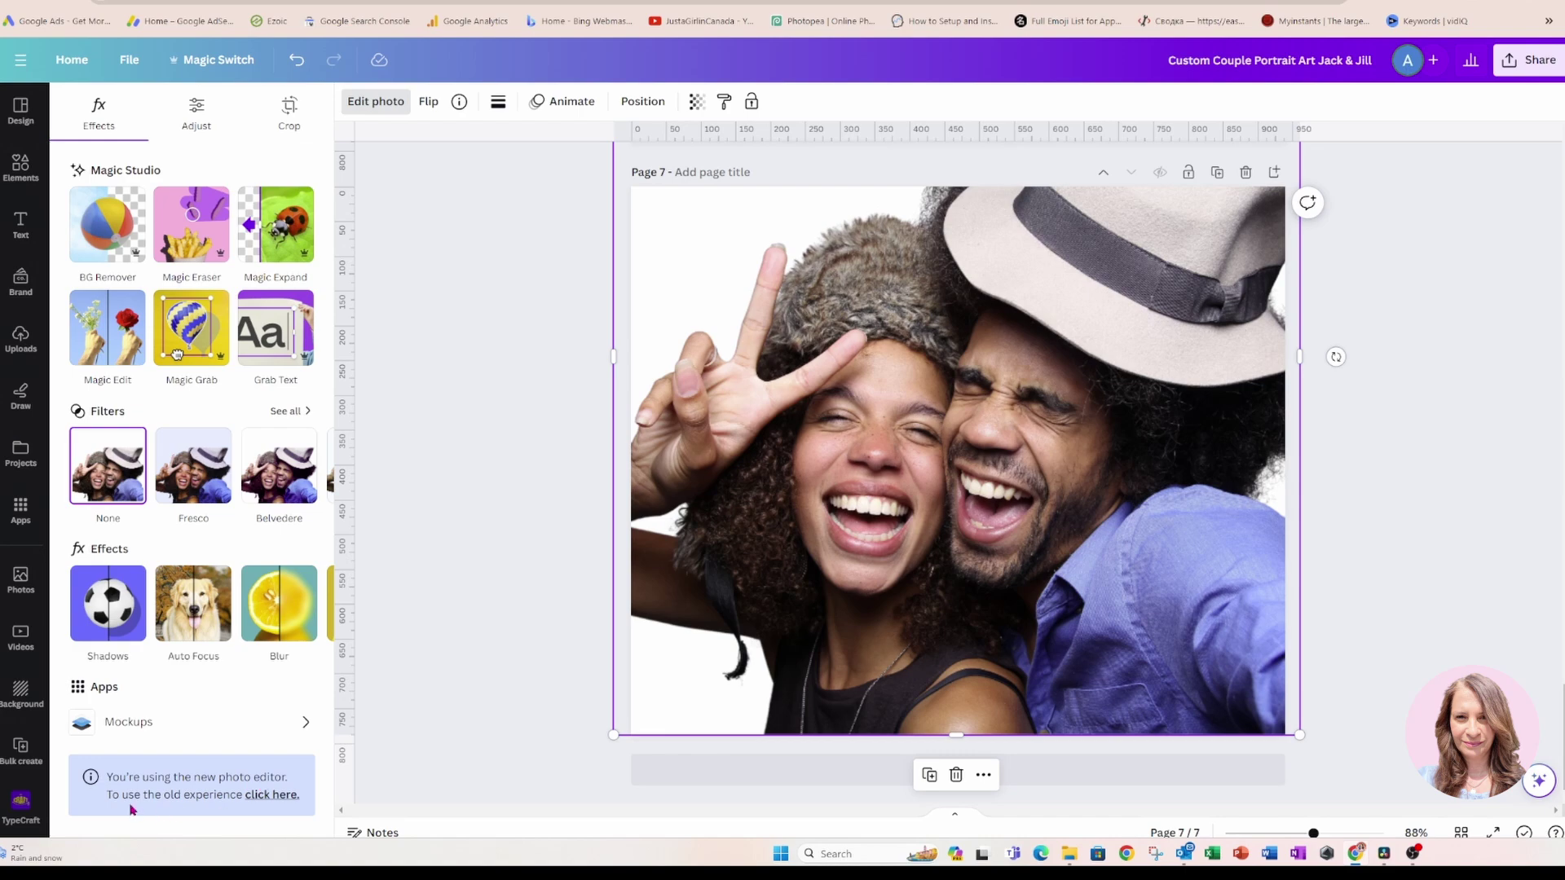
pyautogui.click(263, 798)
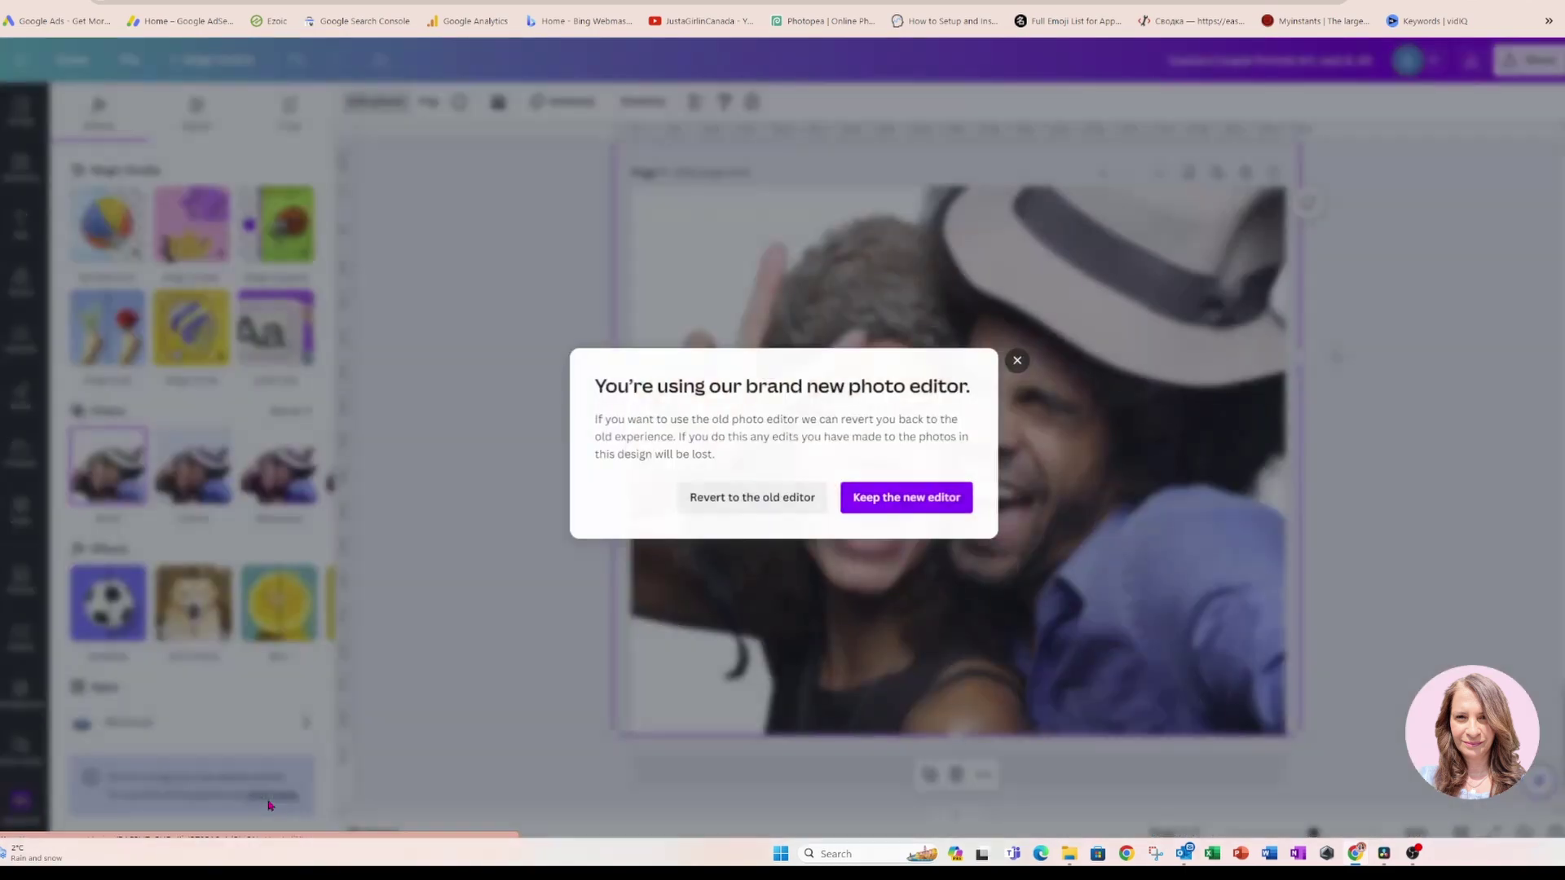
pyautogui.click(700, 500)
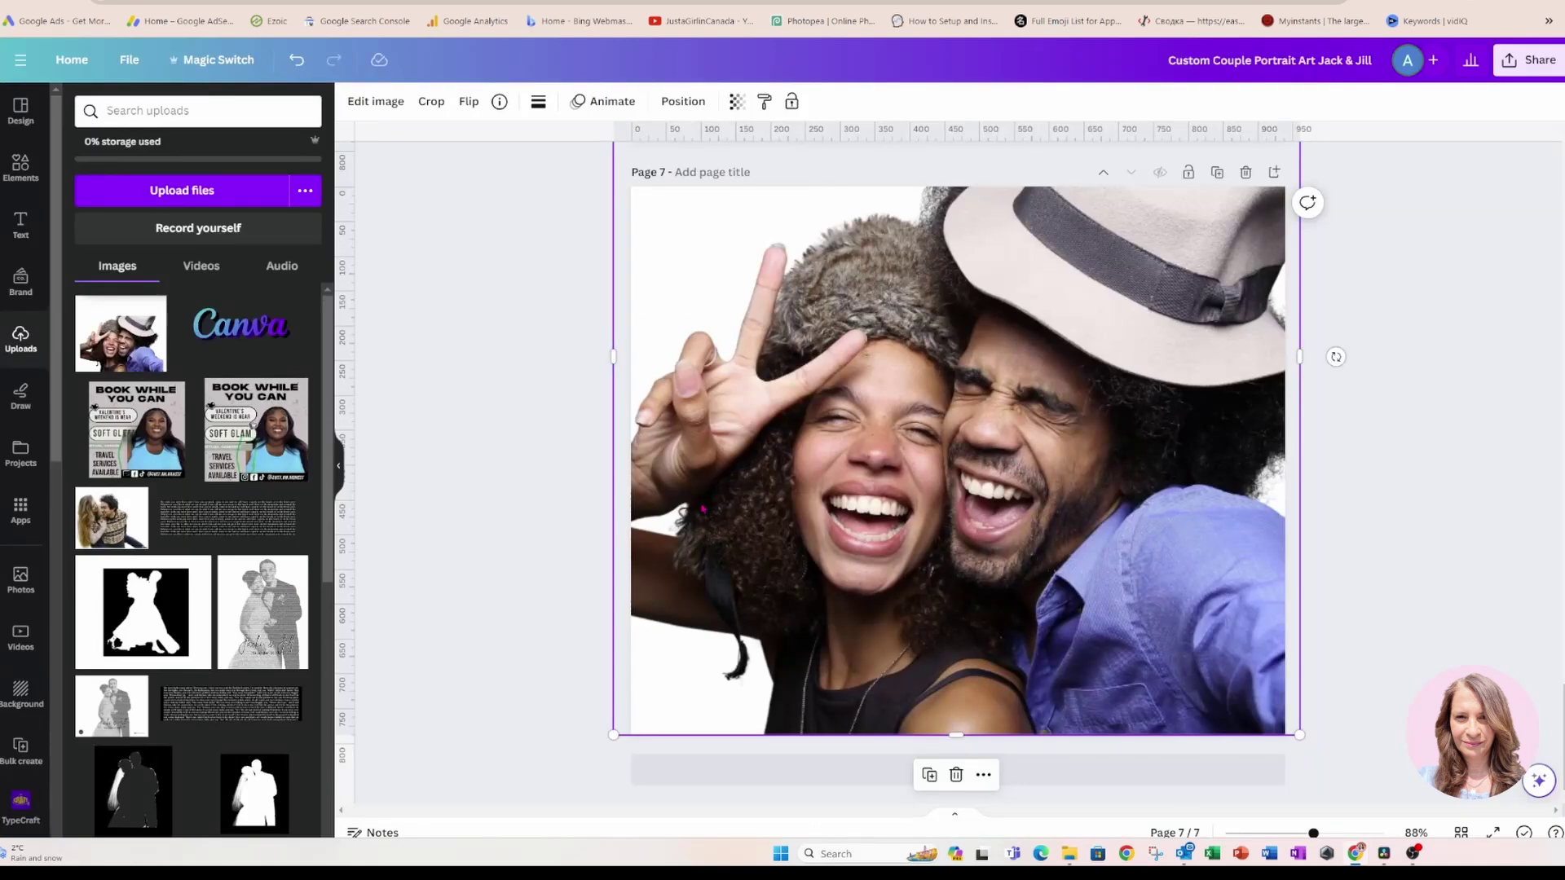
# Step: Apply the Windel style from Paint Effects to the Page 7 couple photo
pyautogui.click(454, 291)
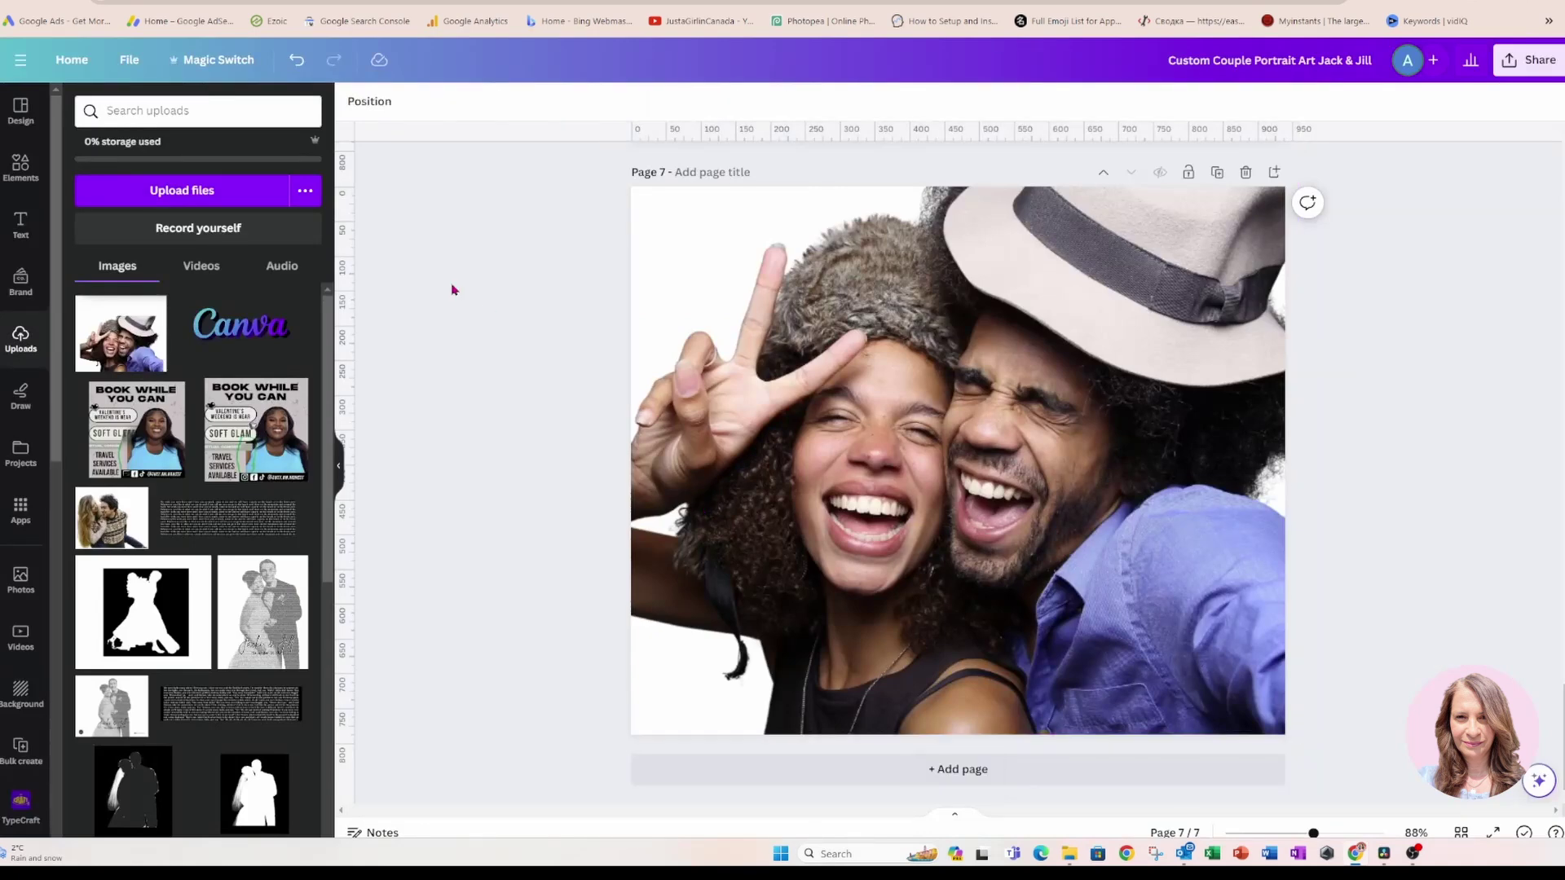
pyautogui.click(767, 387)
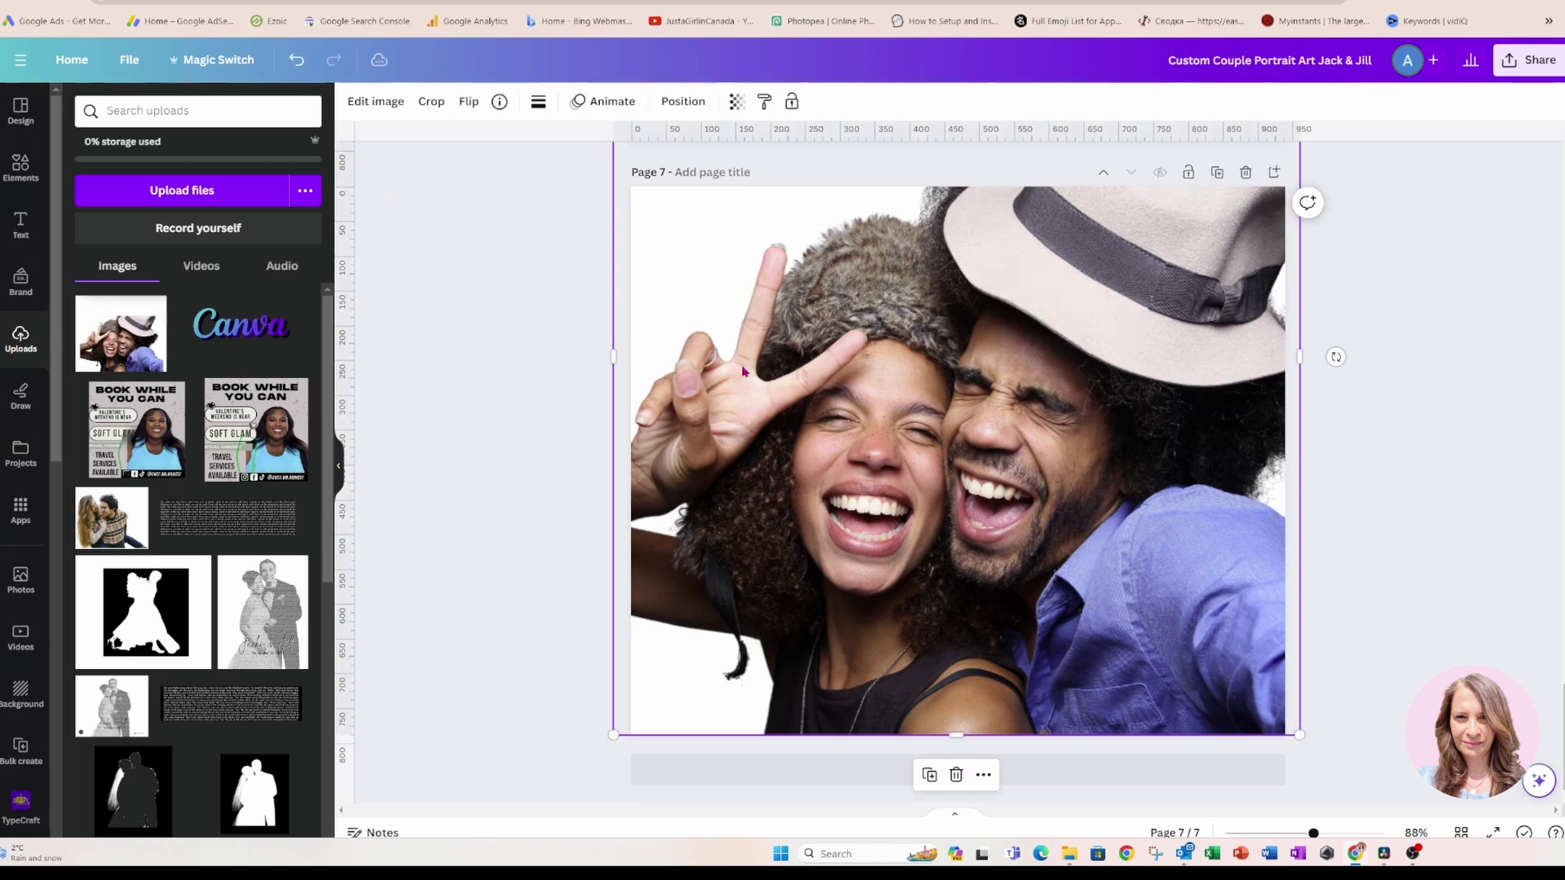
pyautogui.click(390, 111)
pyautogui.scroll(-3, 232, 489)
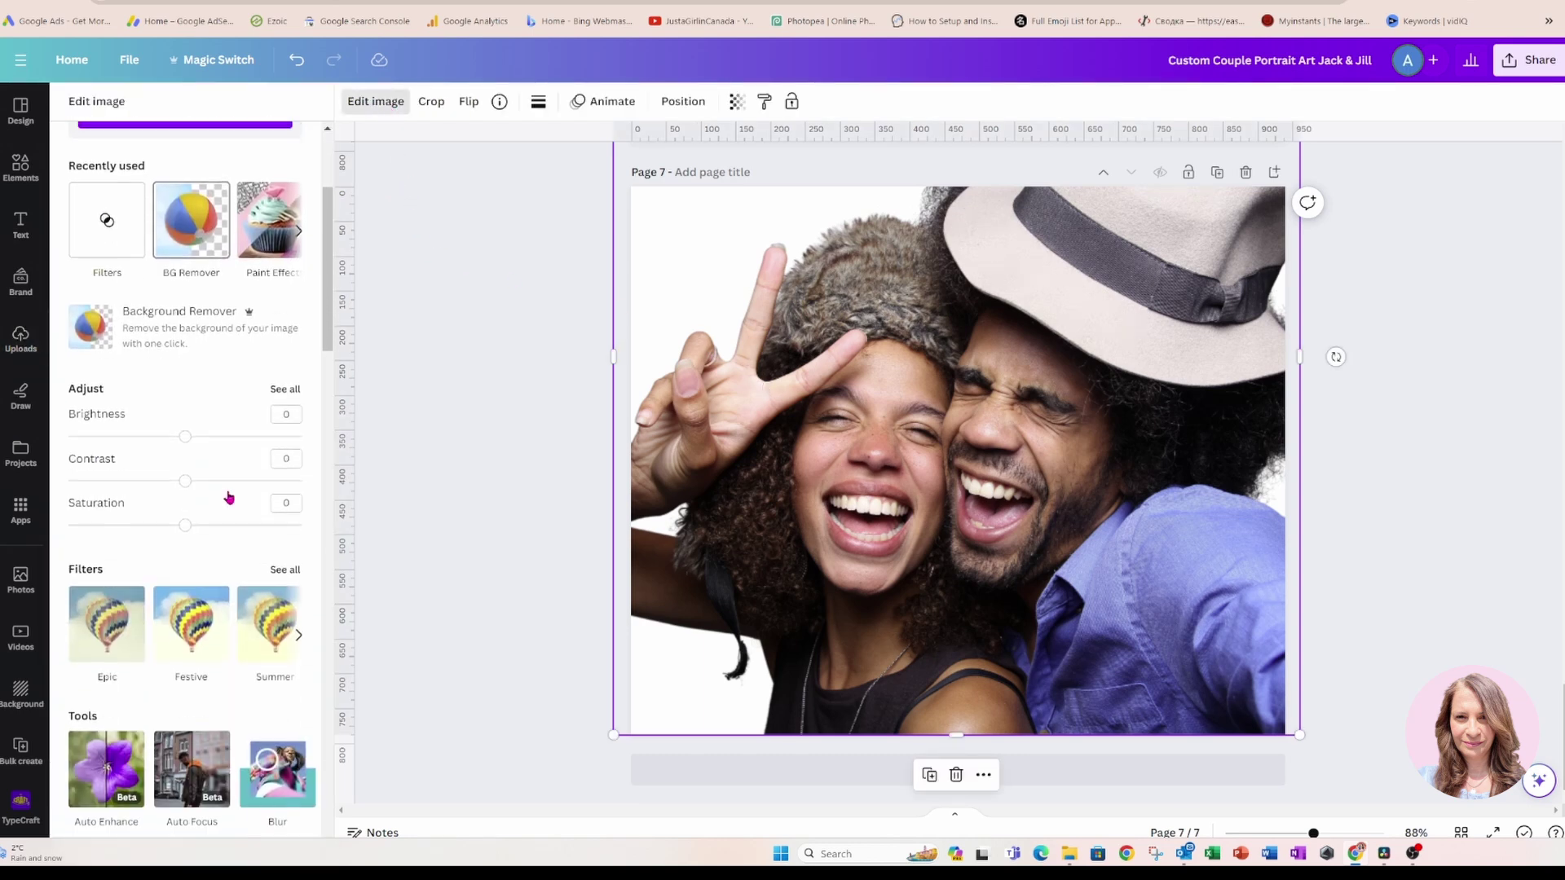
pyautogui.scroll(-8, 229, 498)
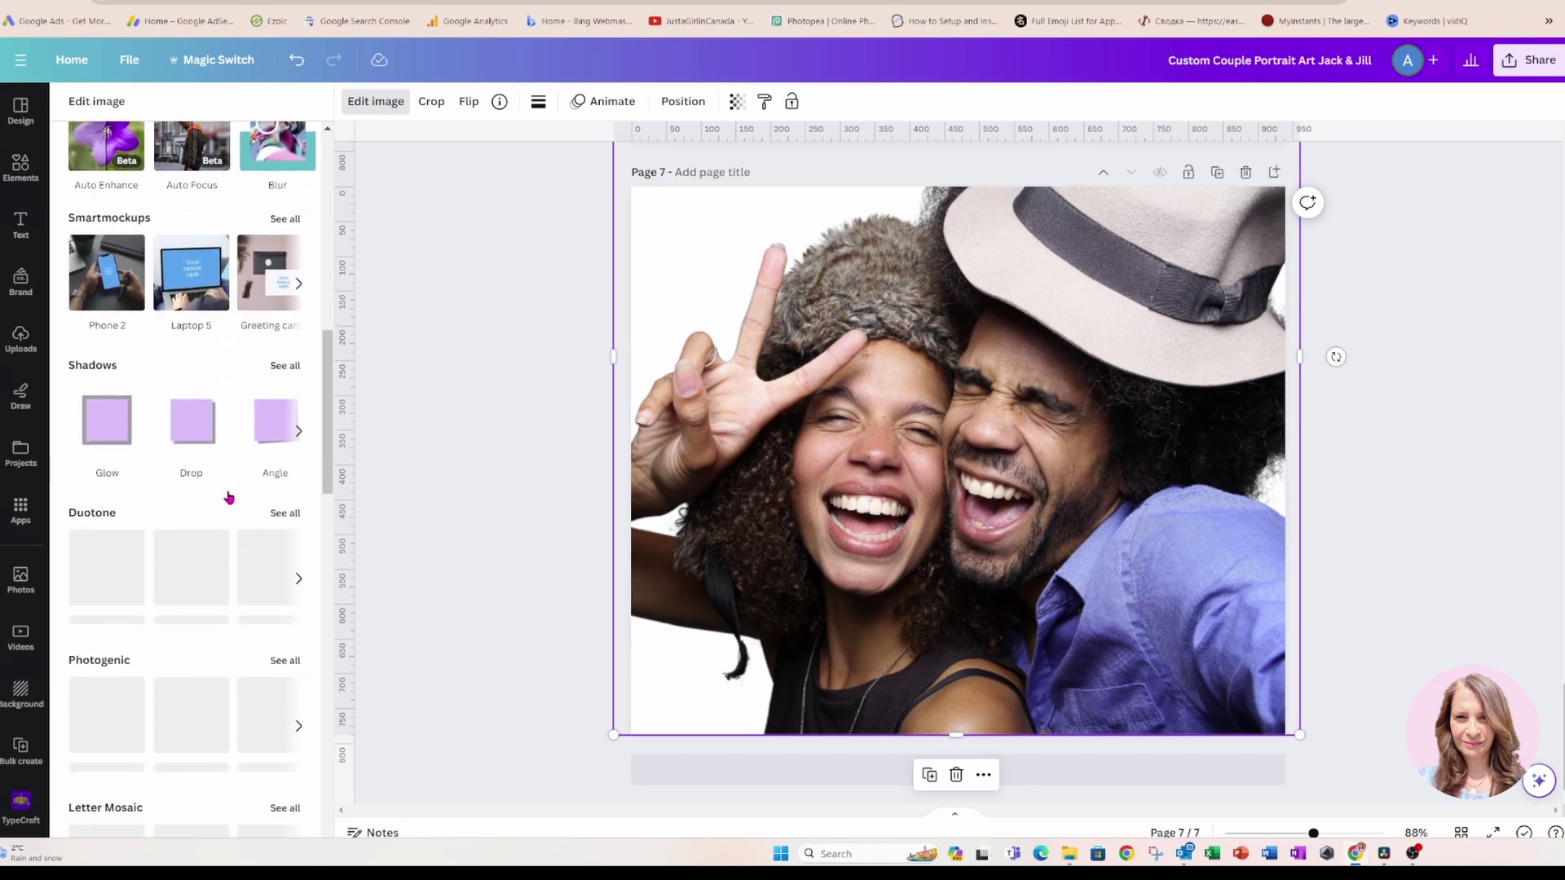
pyautogui.scroll(-5, 229, 498)
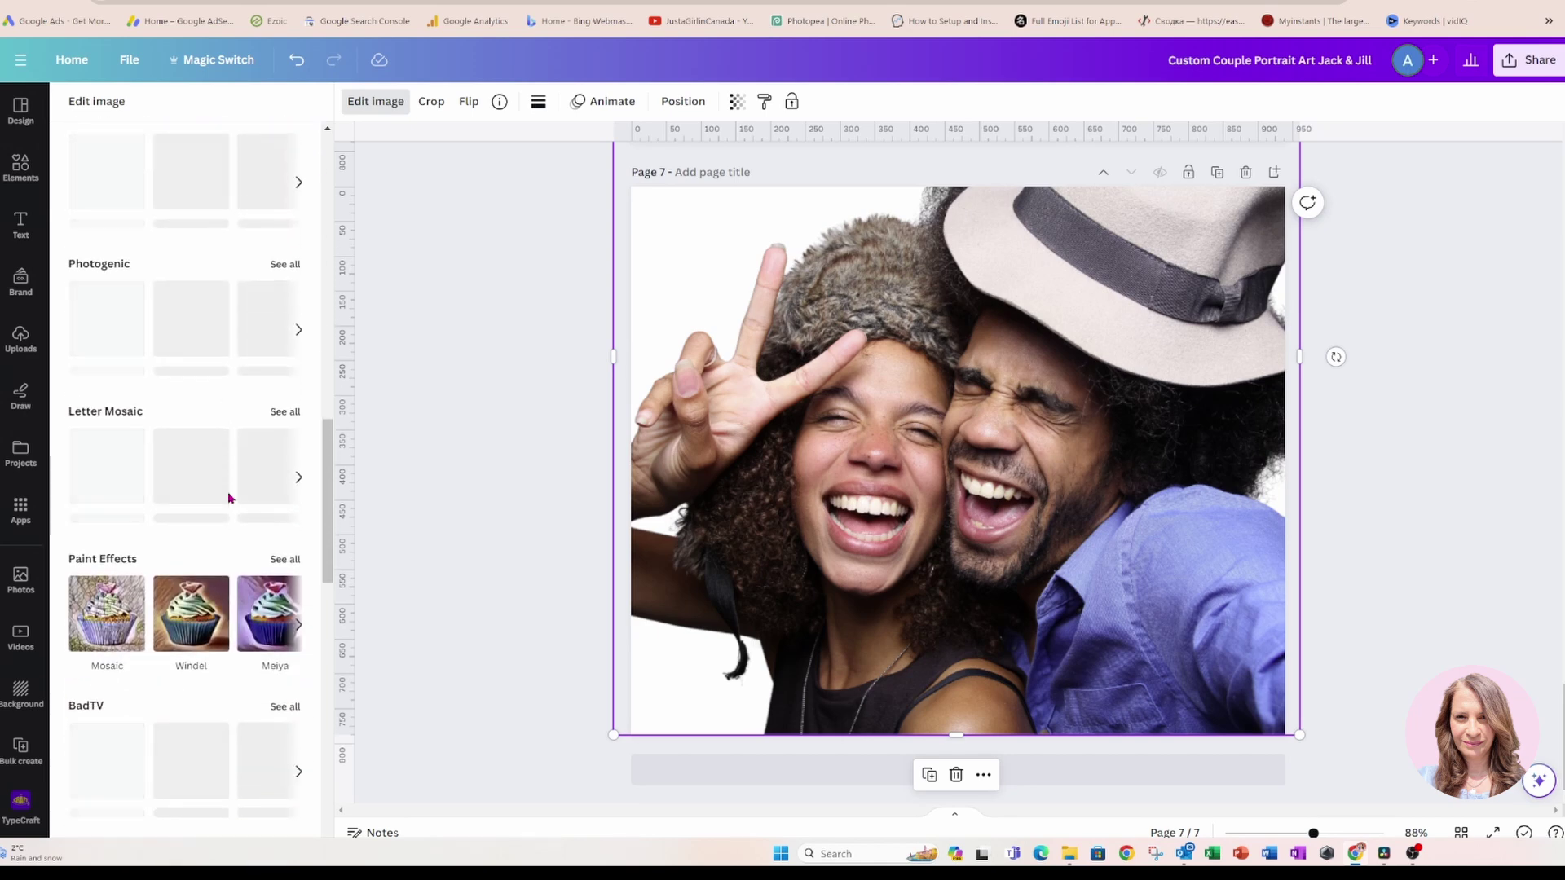
pyautogui.scroll(-1, 229, 498)
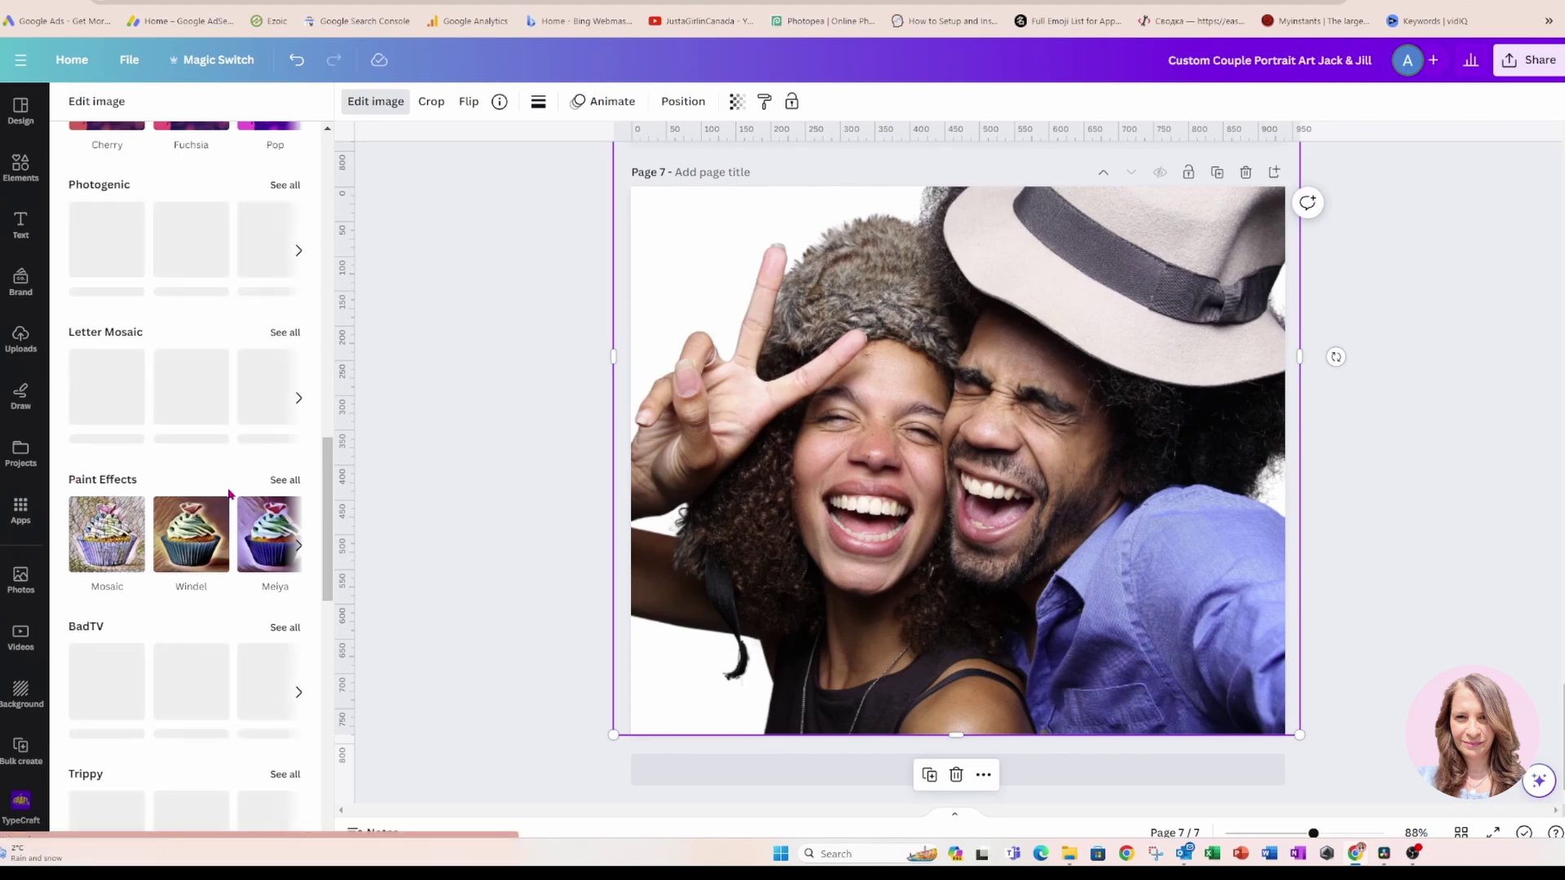
pyautogui.click(285, 480)
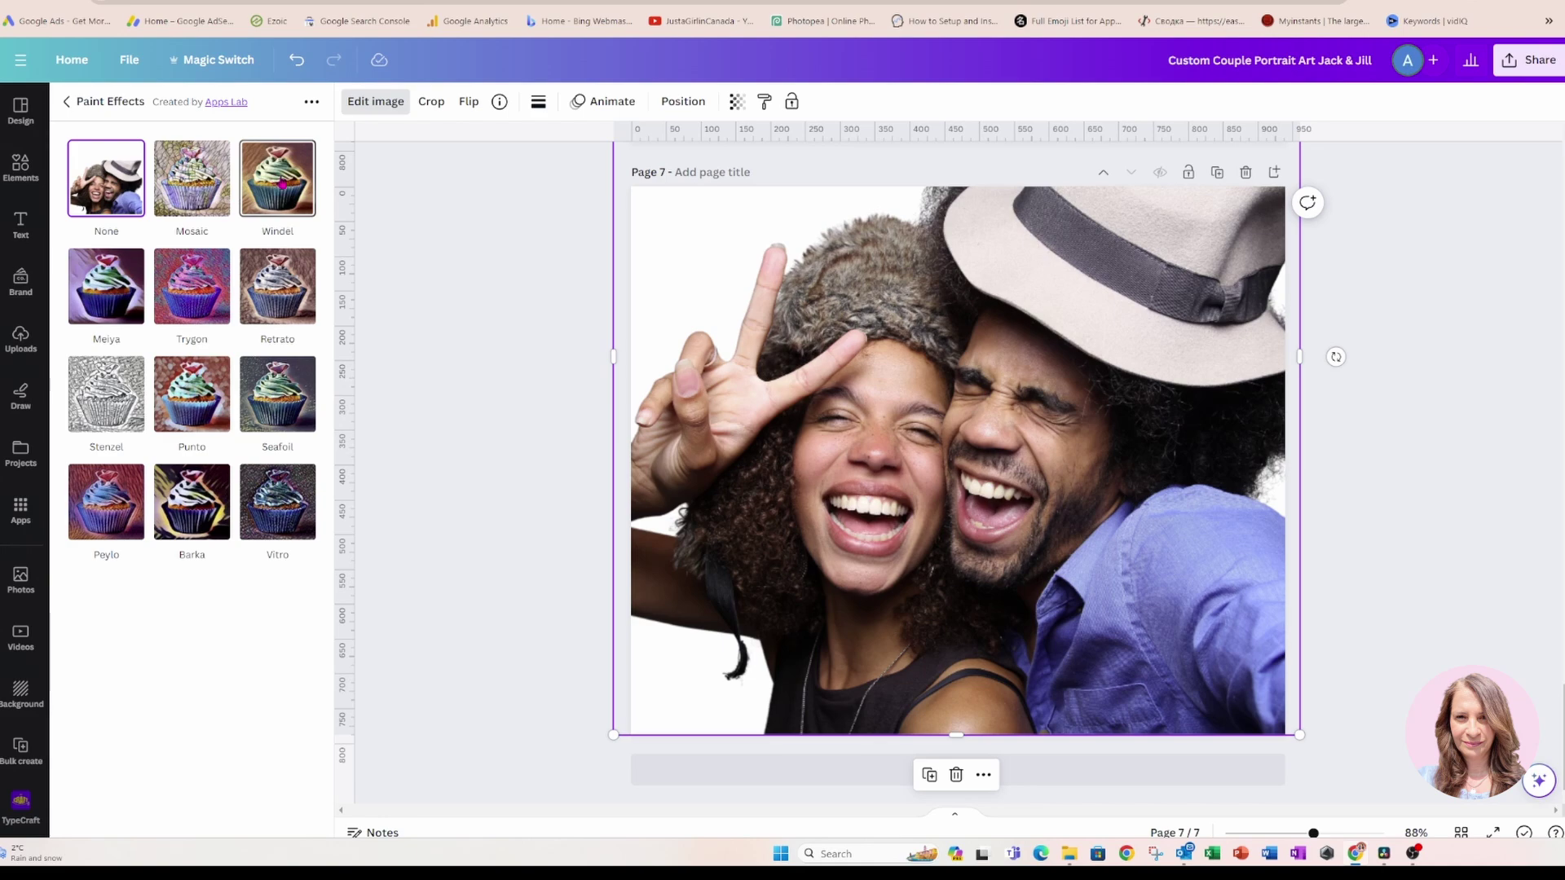
pyautogui.click(282, 184)
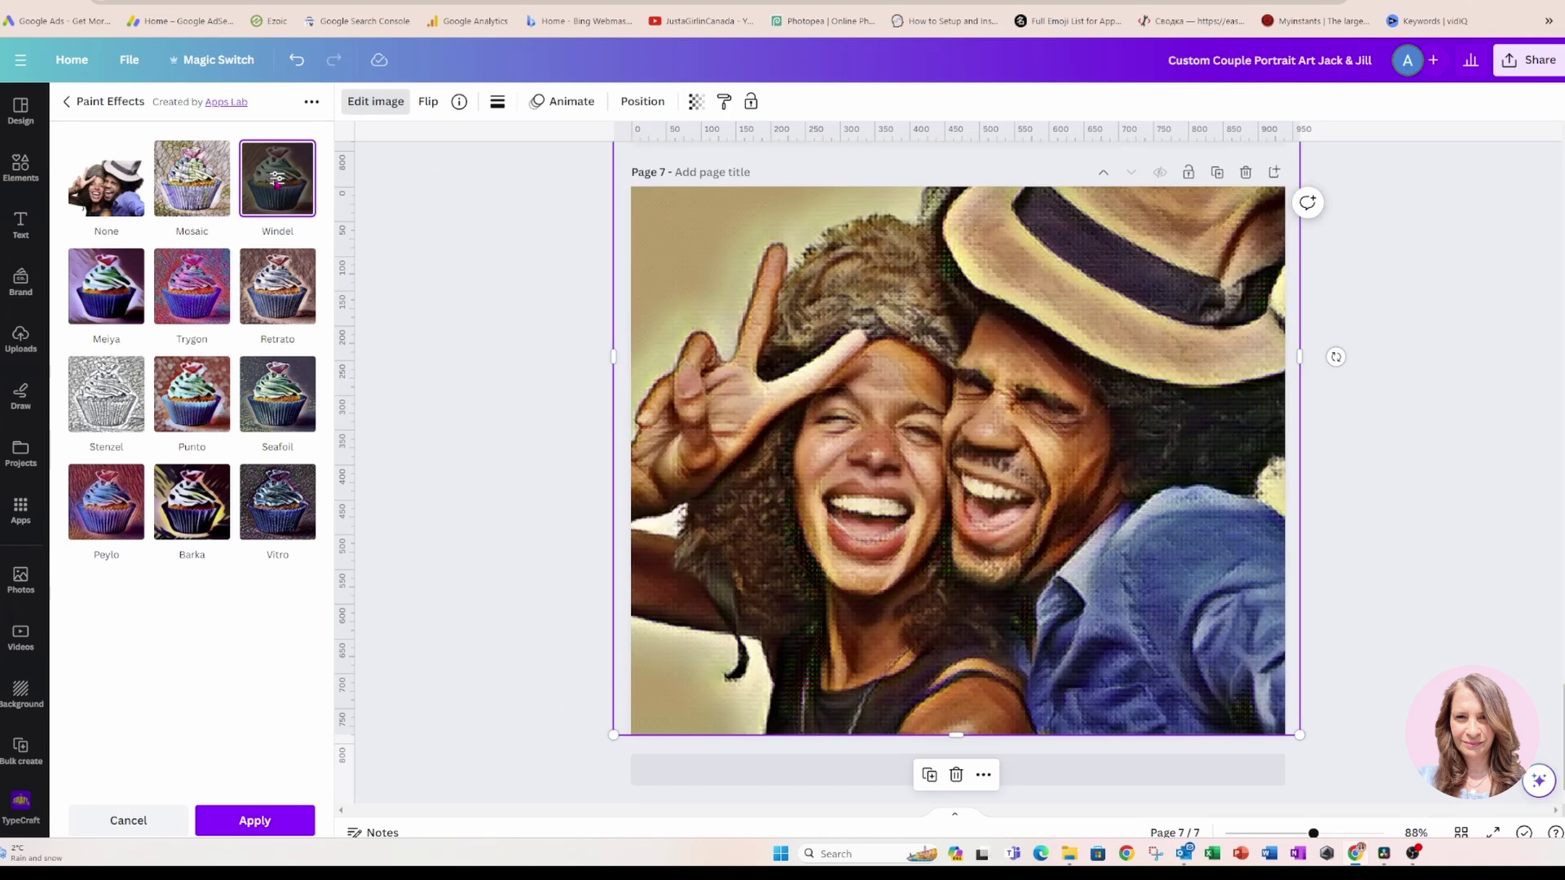
# Step: Set Windel to Medium strength, lower its intensity to 0.87, and apply it
pyautogui.click(277, 179)
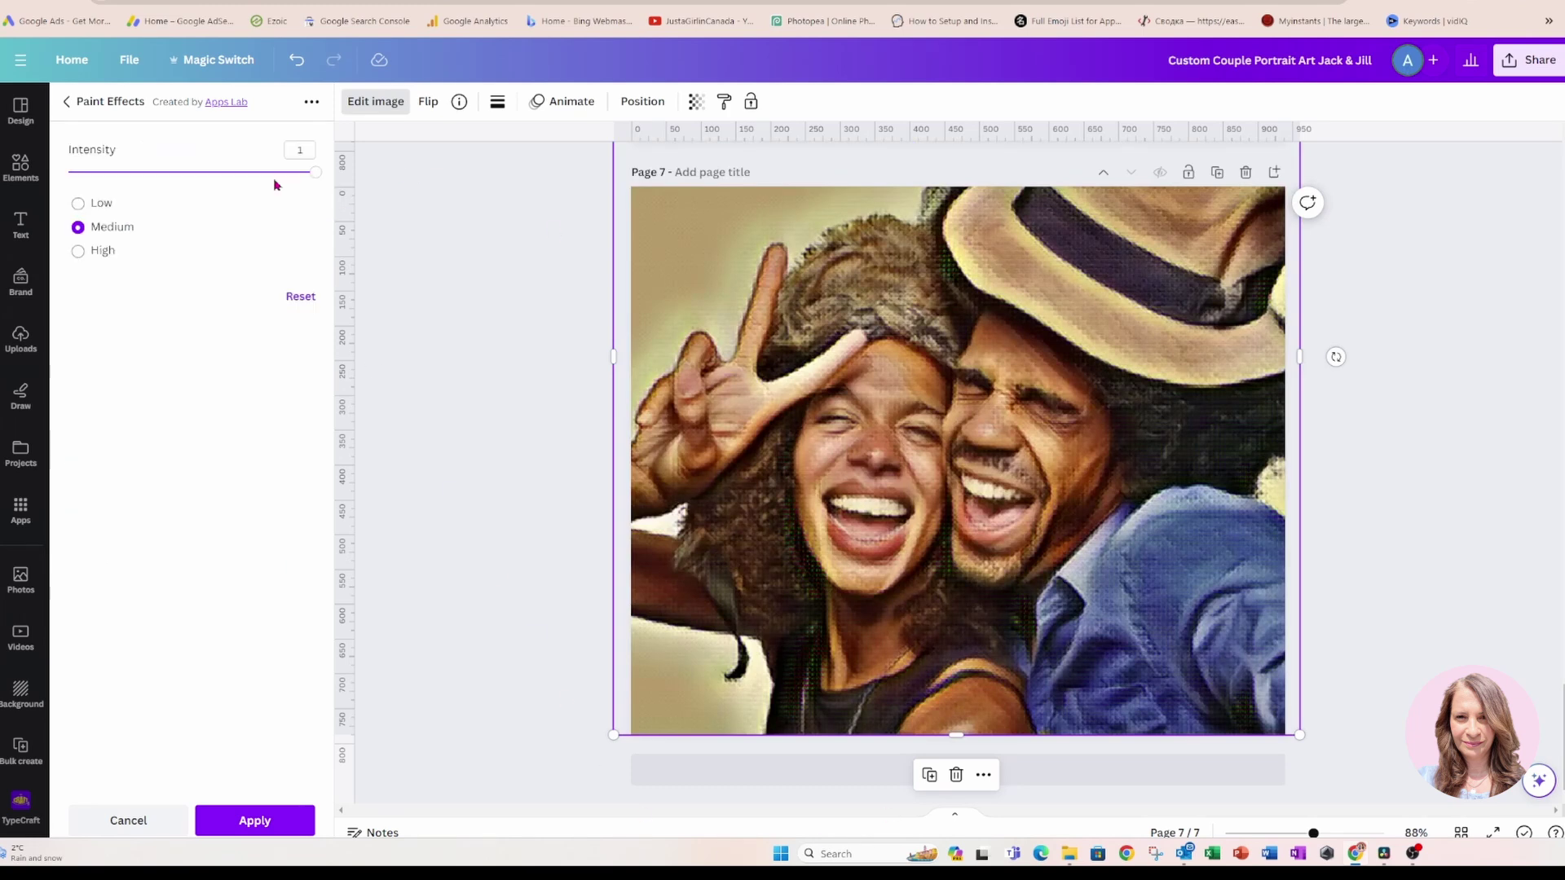
pyautogui.click(79, 205)
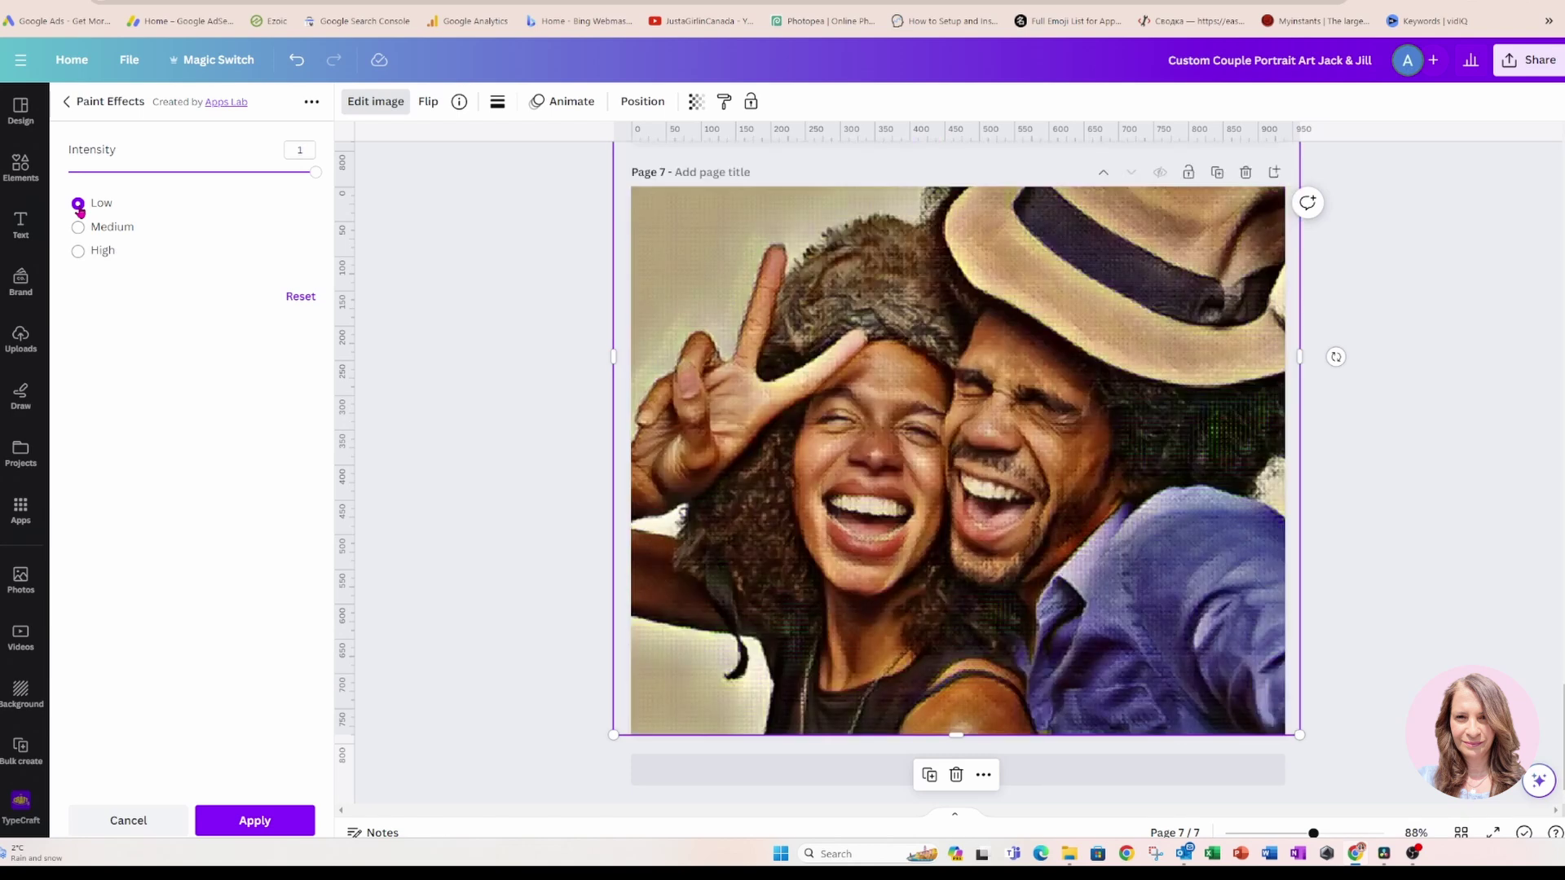
pyautogui.click(77, 253)
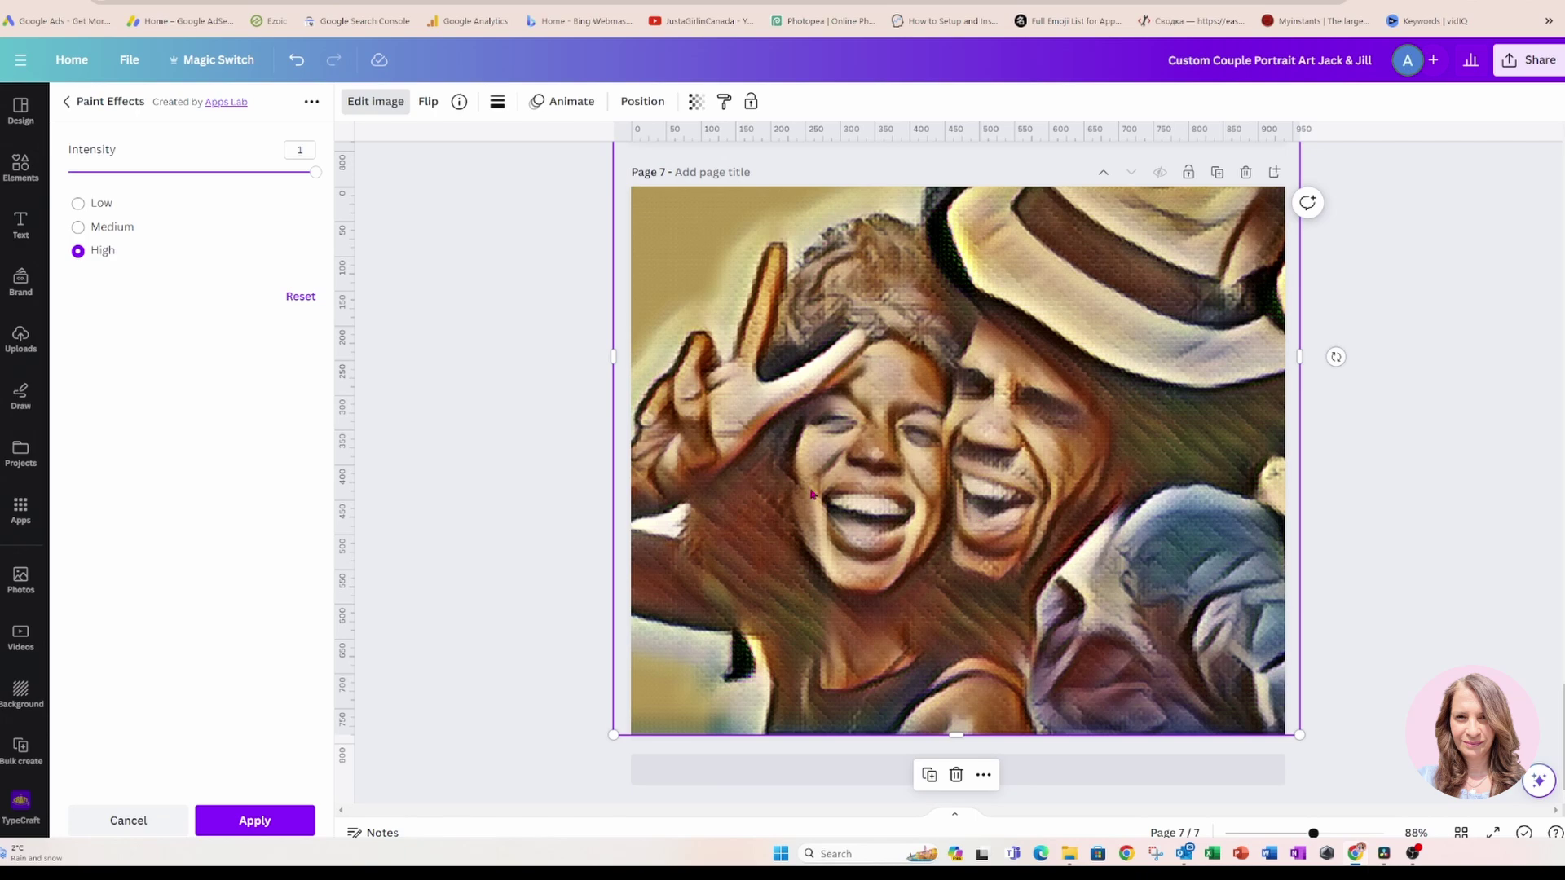
pyautogui.click(79, 228)
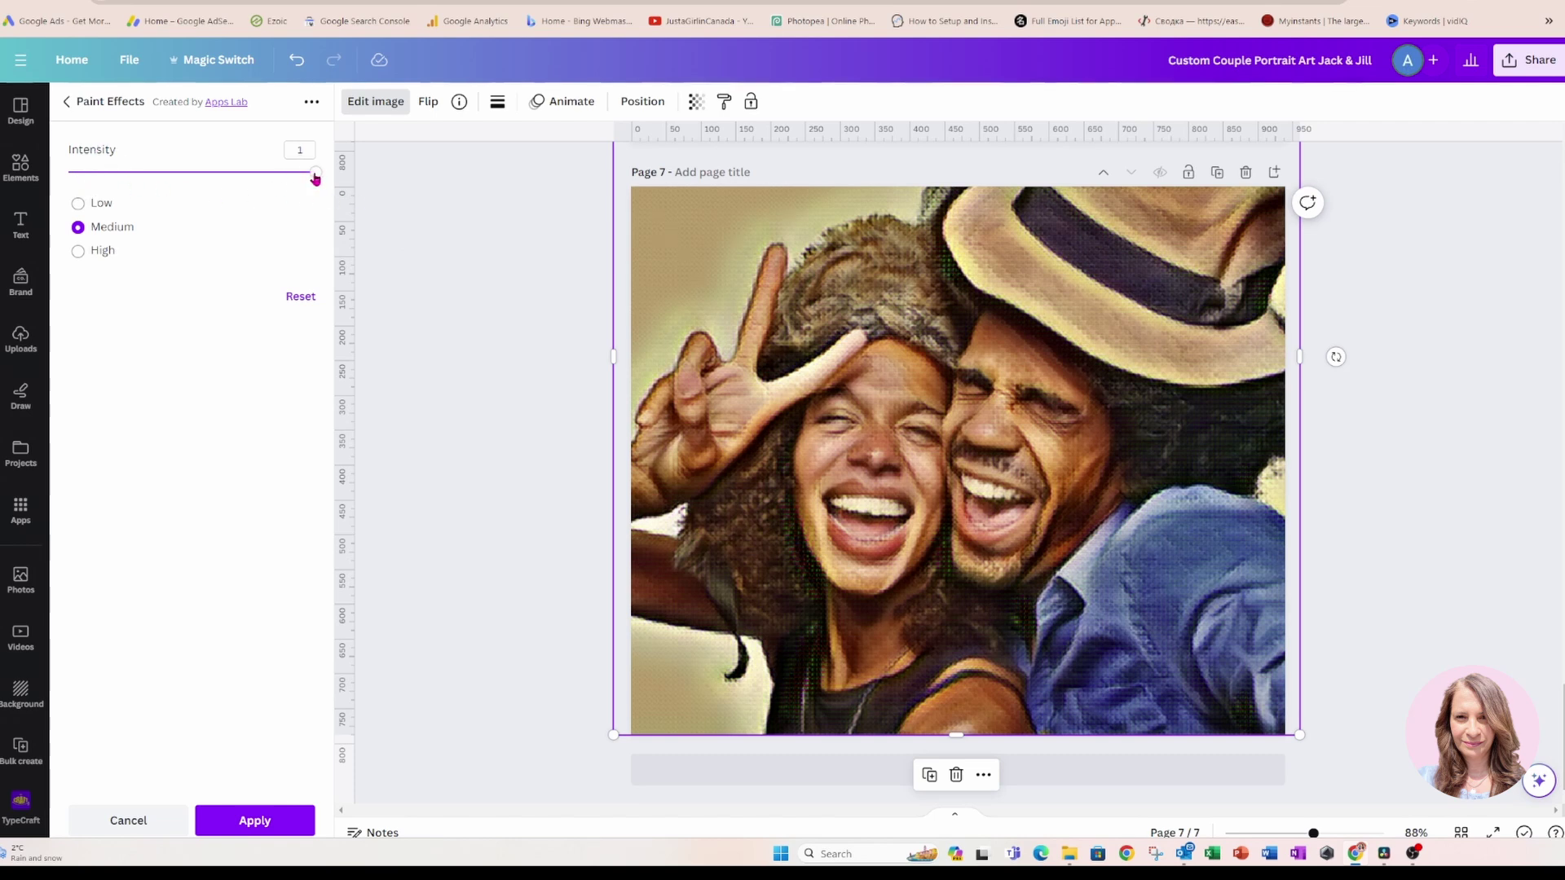
pyautogui.moveTo(316, 174)
pyautogui.mouseDown()
pyautogui.moveTo(177, 171)
pyautogui.moveTo(284, 172)
pyautogui.mouseUp()
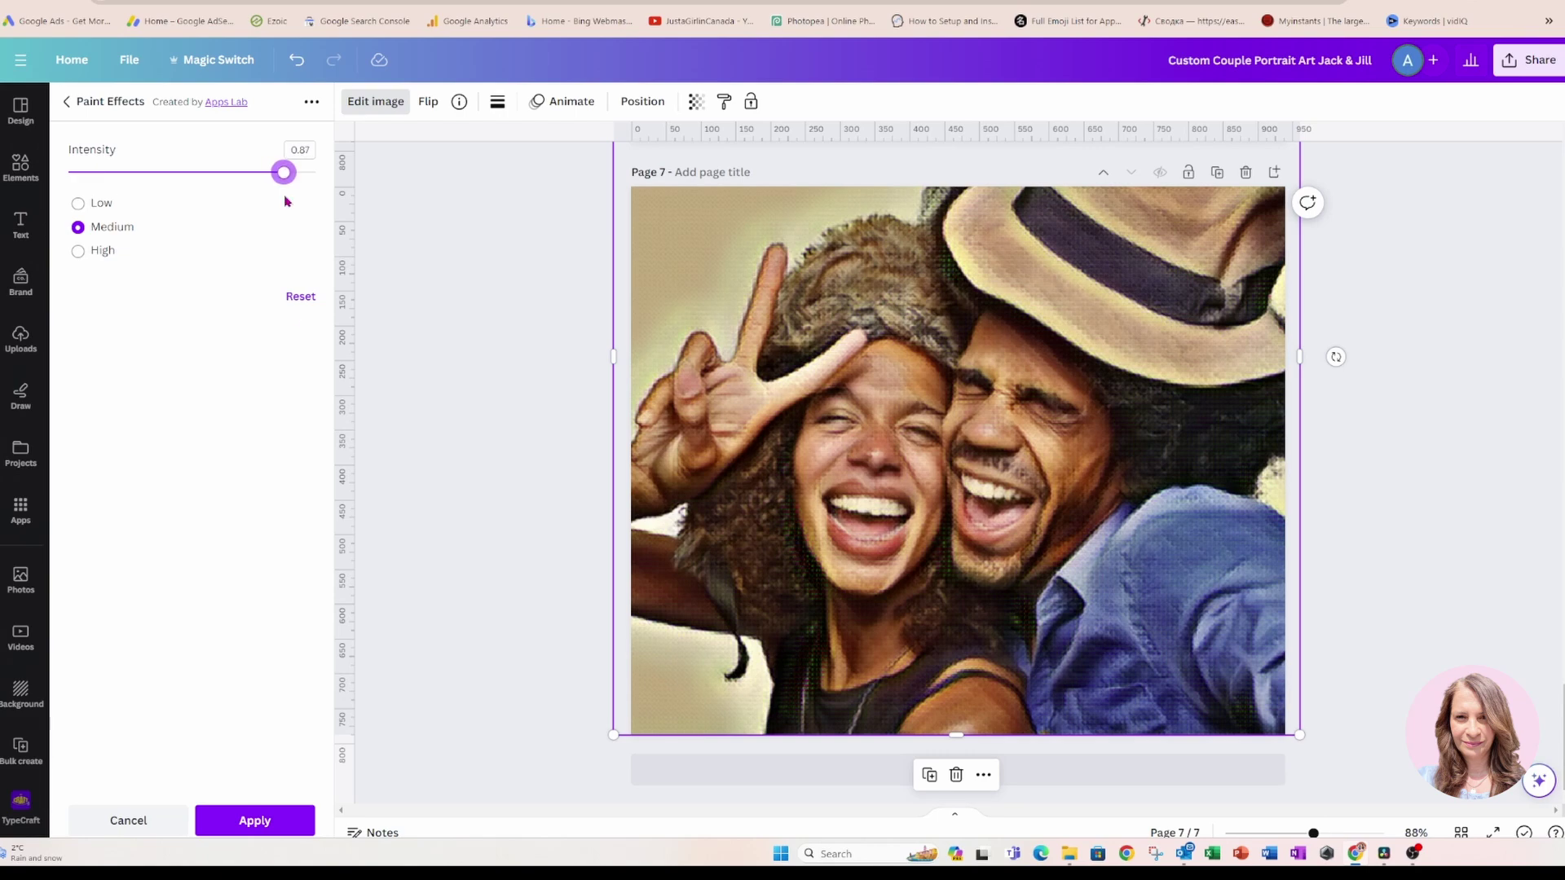
pyautogui.click(235, 822)
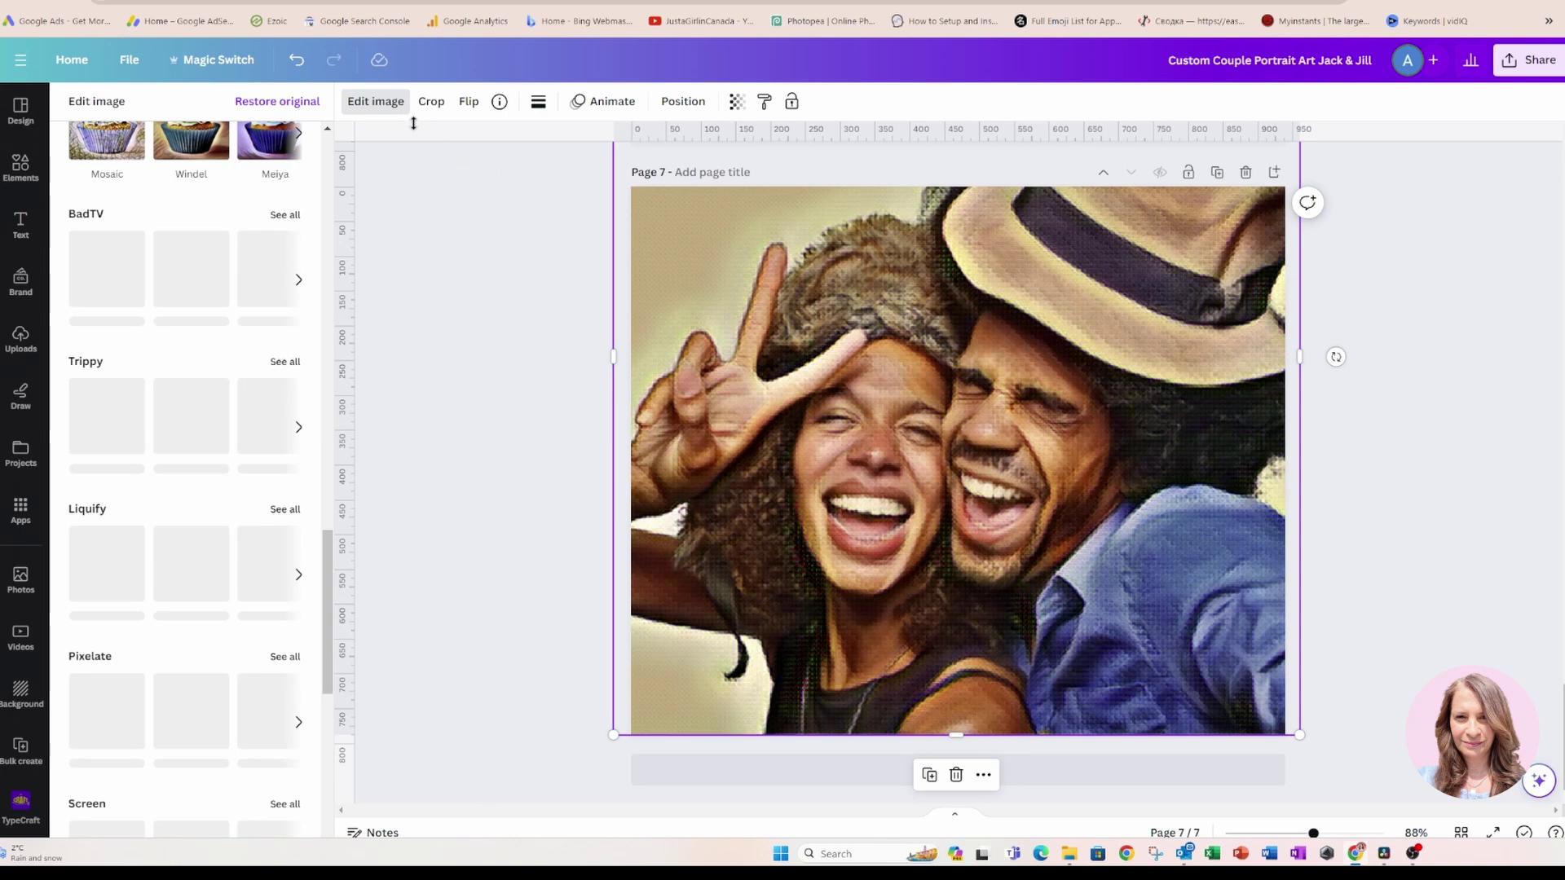
# Step: Run Background Remover on the painted couple image and resize it to fill Page 7 again
pyautogui.click(374, 103)
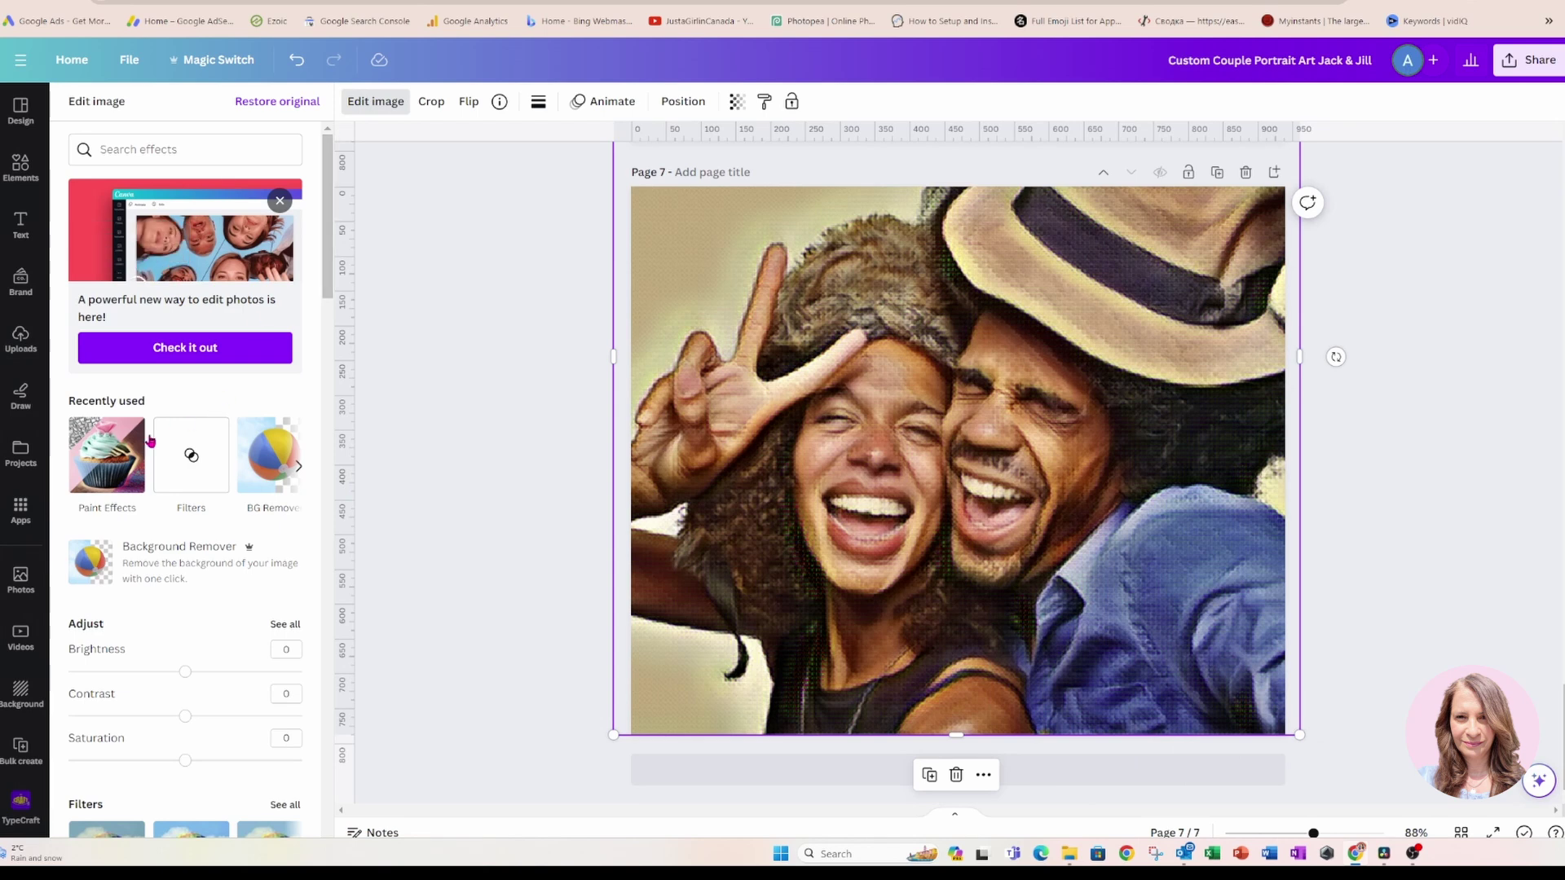
pyautogui.scroll(-2, 184, 635)
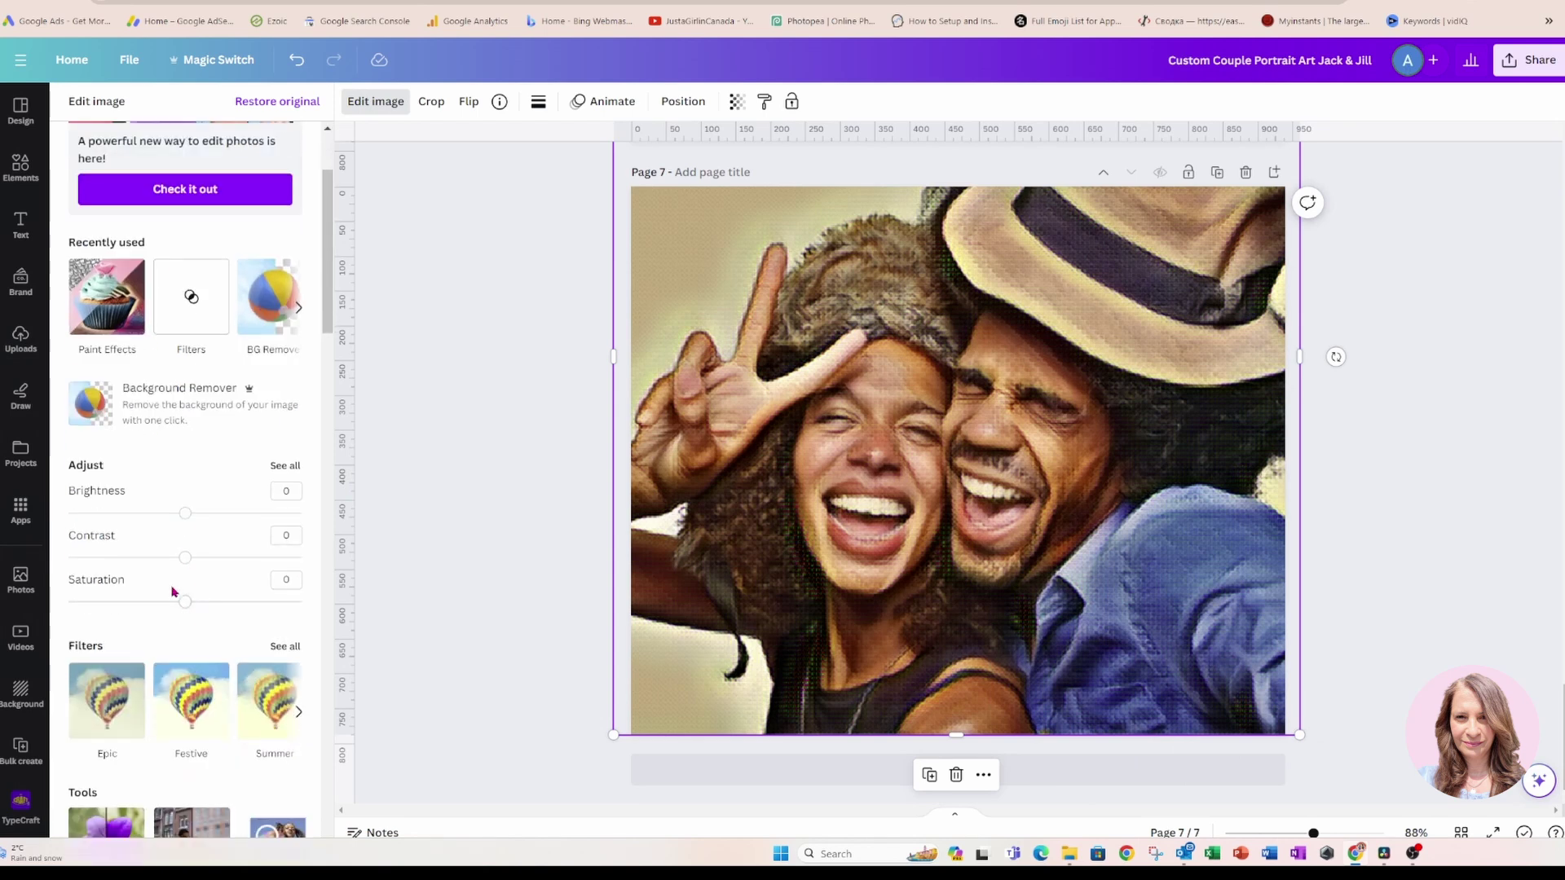
pyautogui.click(168, 411)
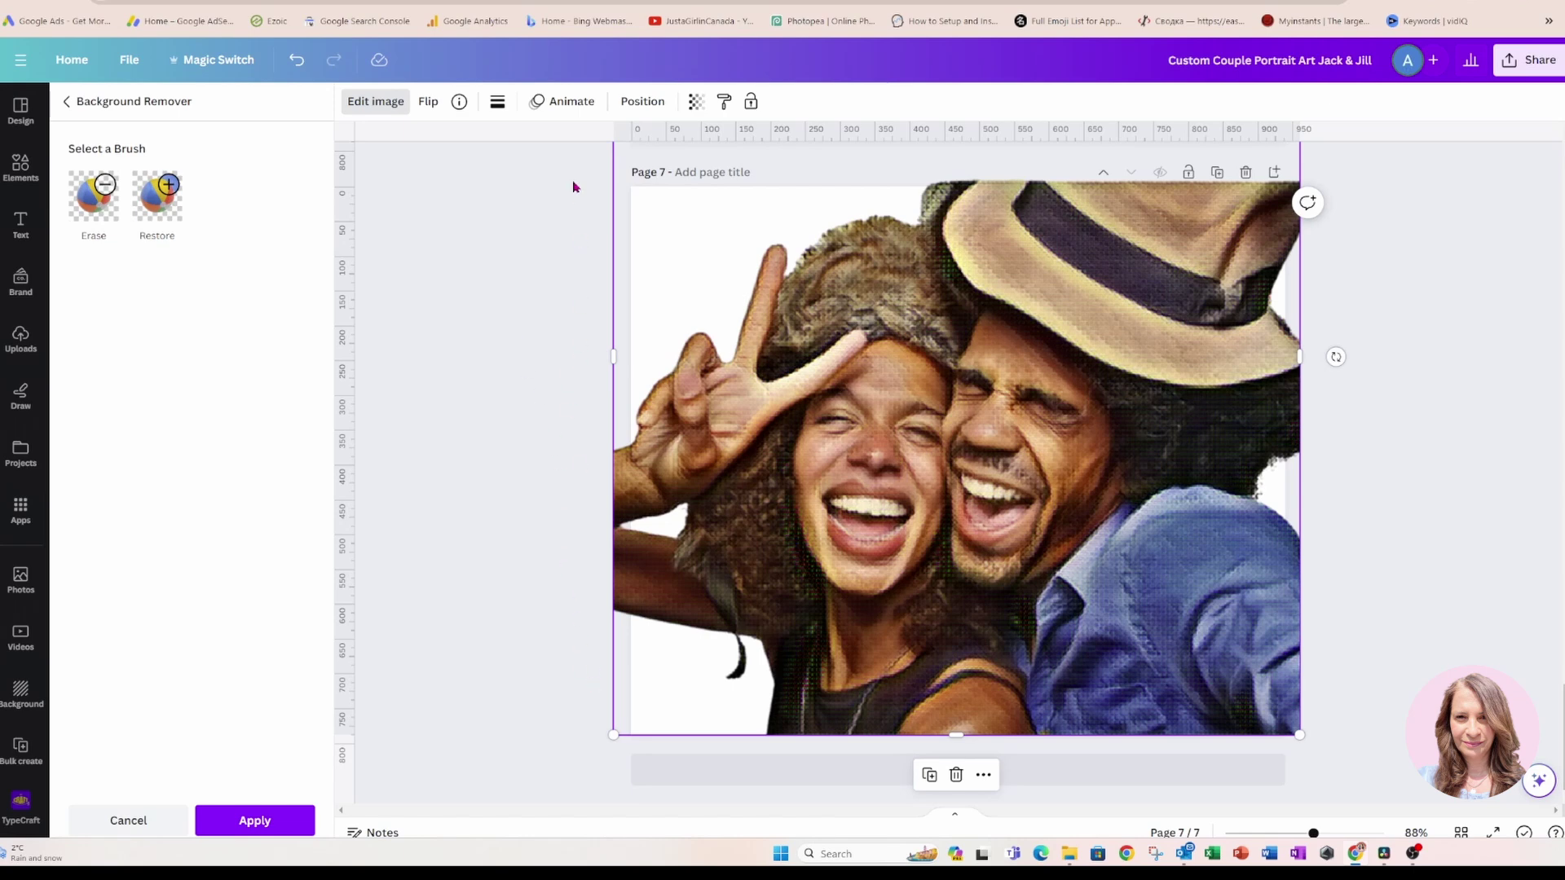
pyautogui.moveTo(614, 736); pyautogui.dragTo(639, 733)
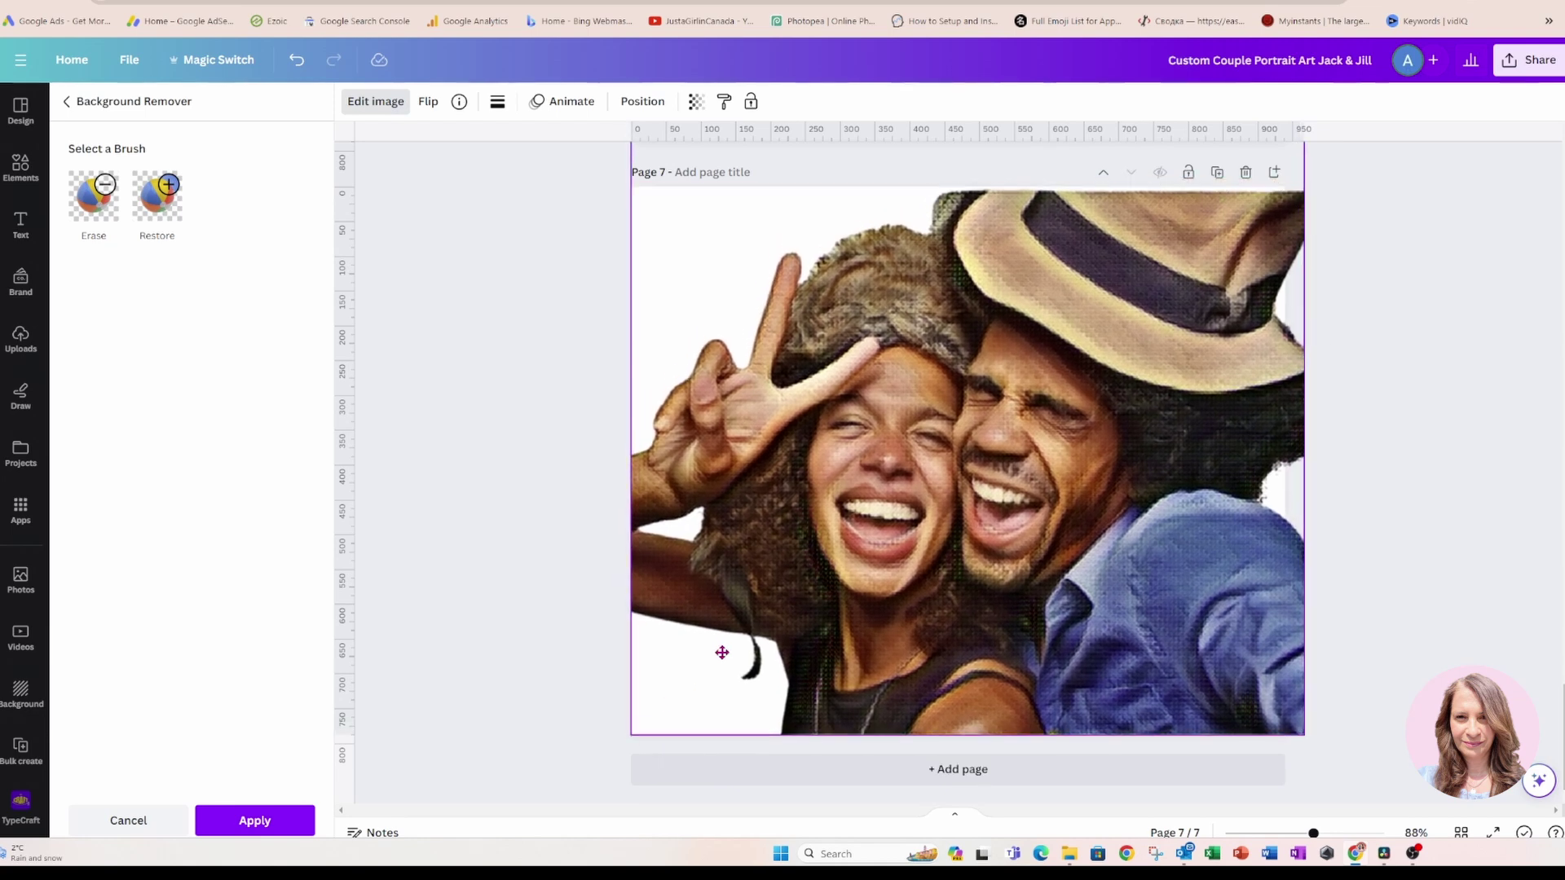
pyautogui.click(723, 649)
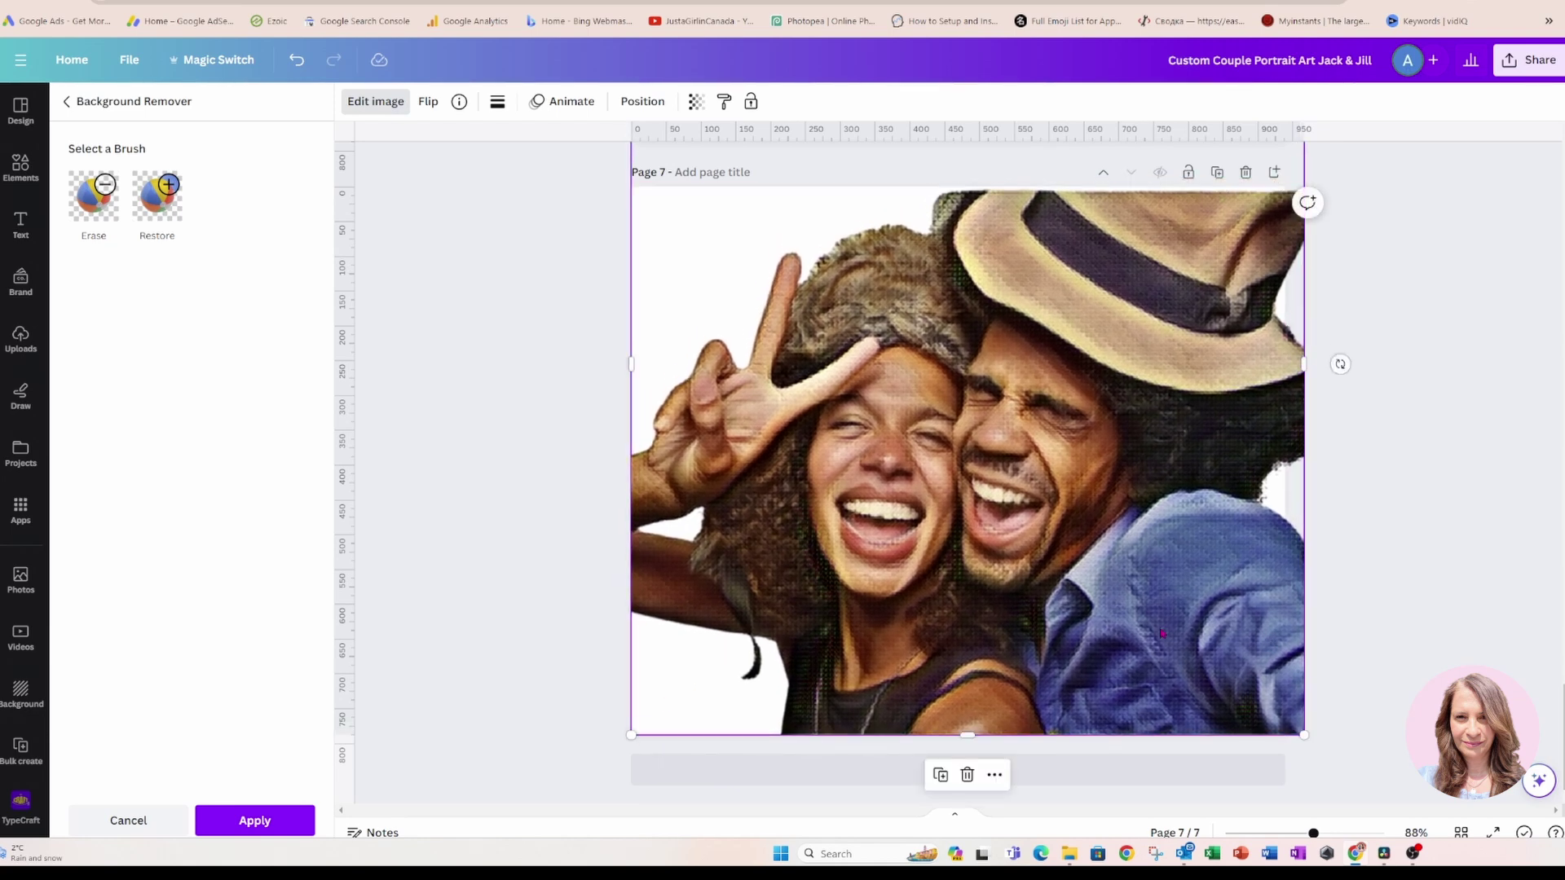
pyautogui.moveTo(631, 735); pyautogui.dragTo(624, 735)
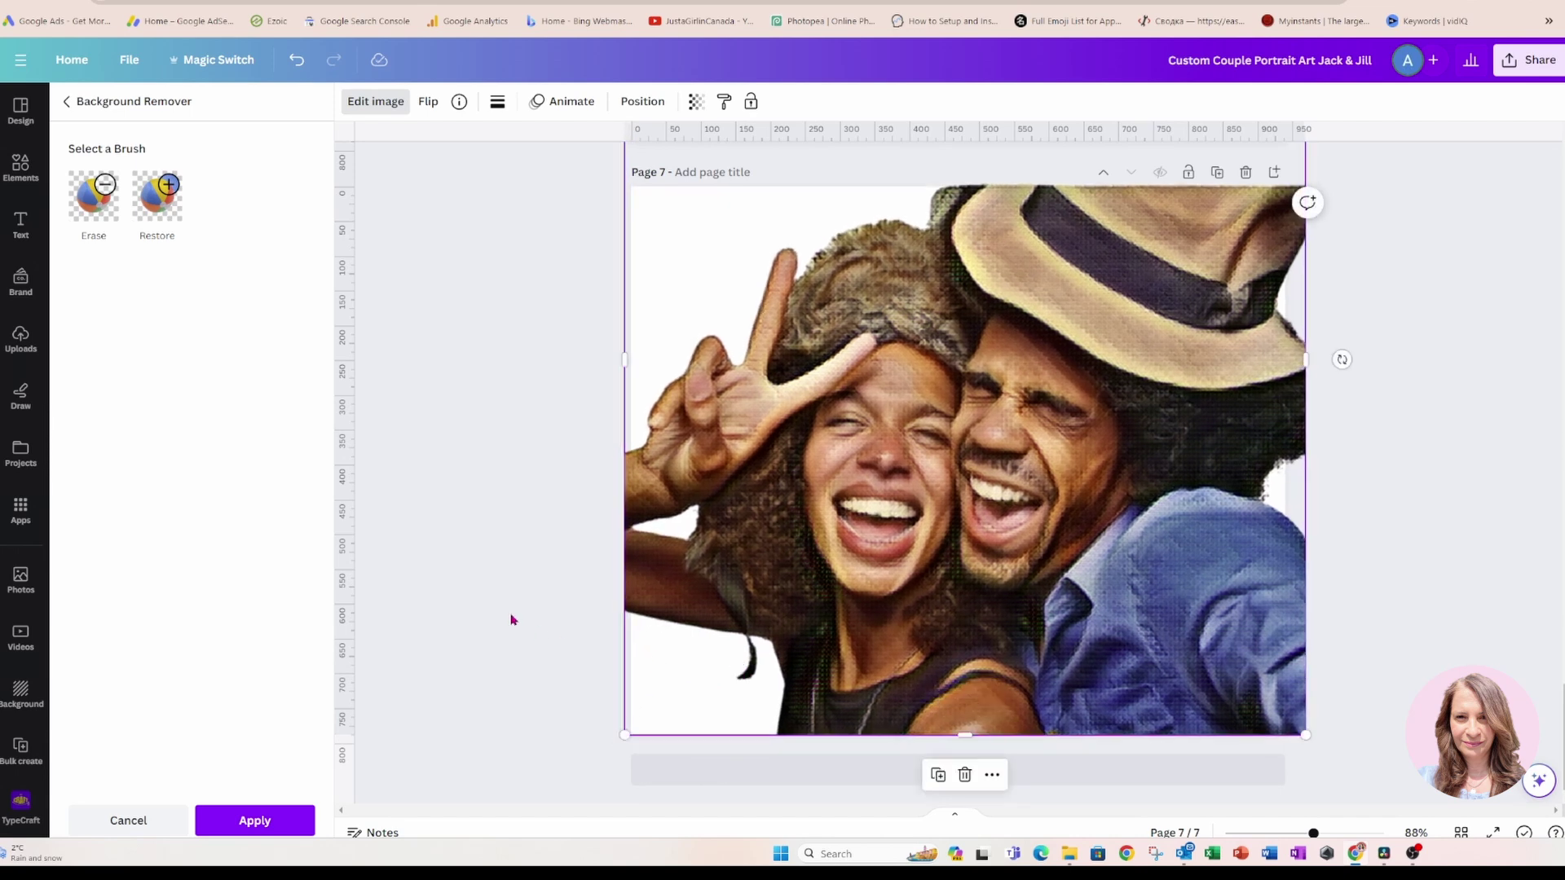
pyautogui.click(513, 621)
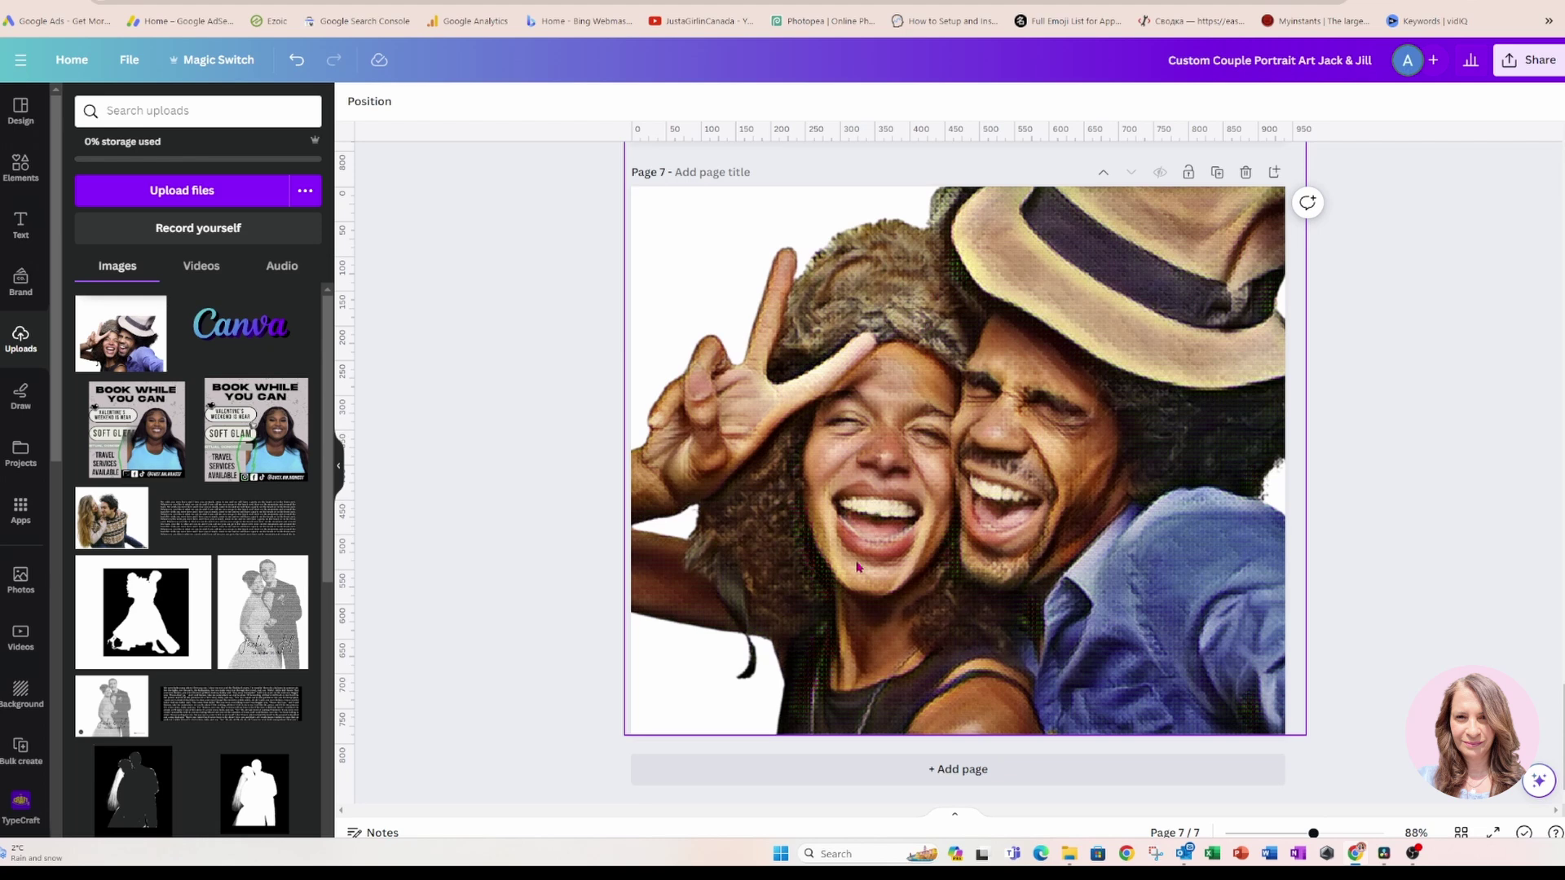
# Step: Apply the Greyscale filter to the painted couple photo on page 7
pyautogui.click(848, 540)
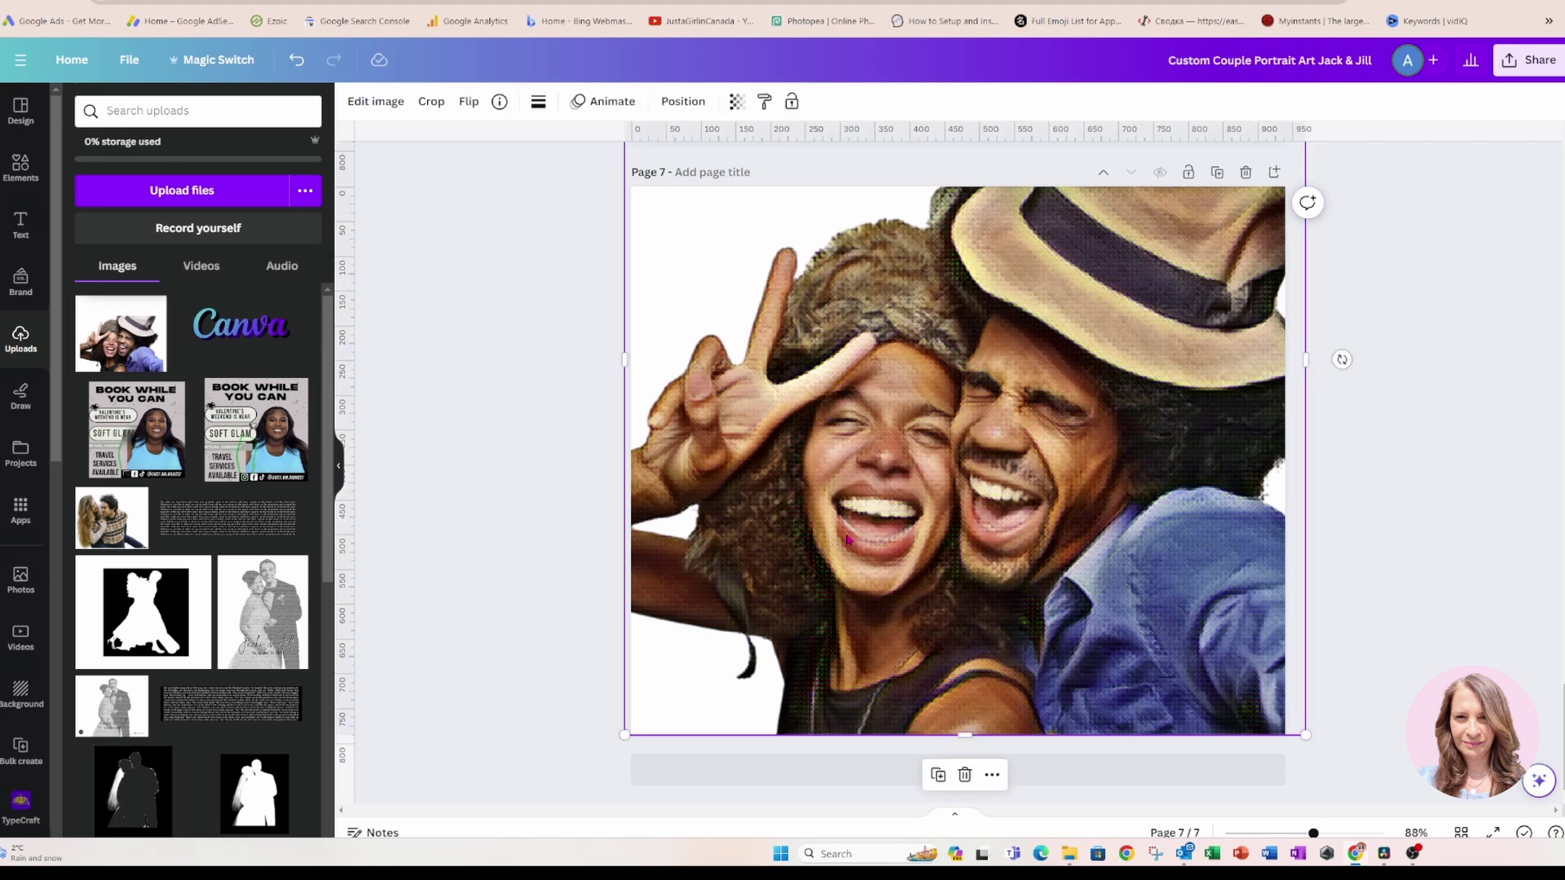
pyautogui.click(367, 111)
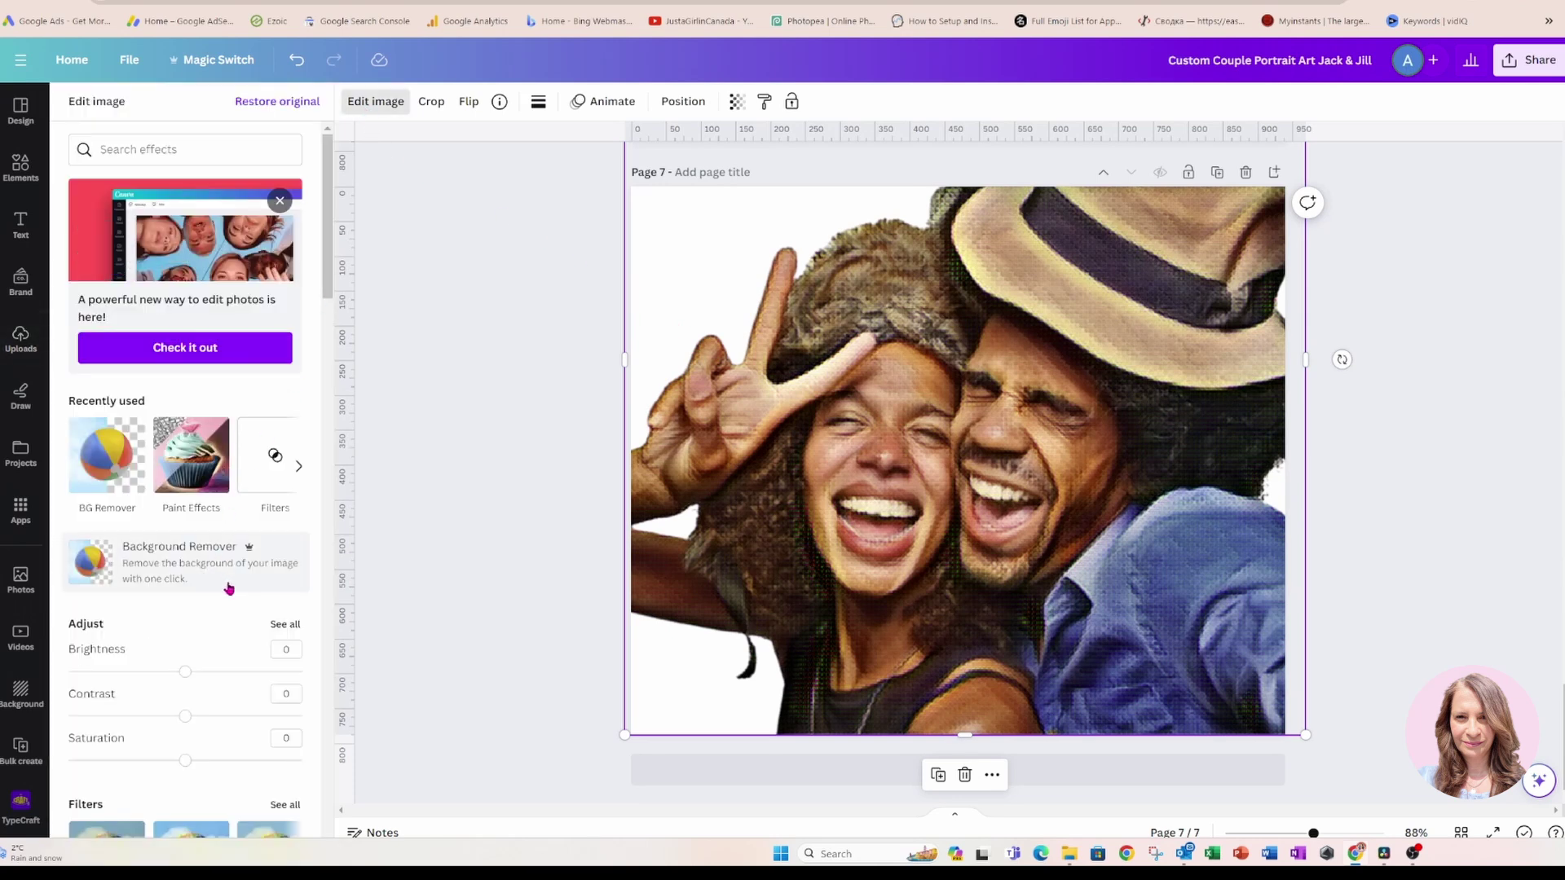
pyautogui.scroll(-2, 221, 604)
pyautogui.click(281, 647)
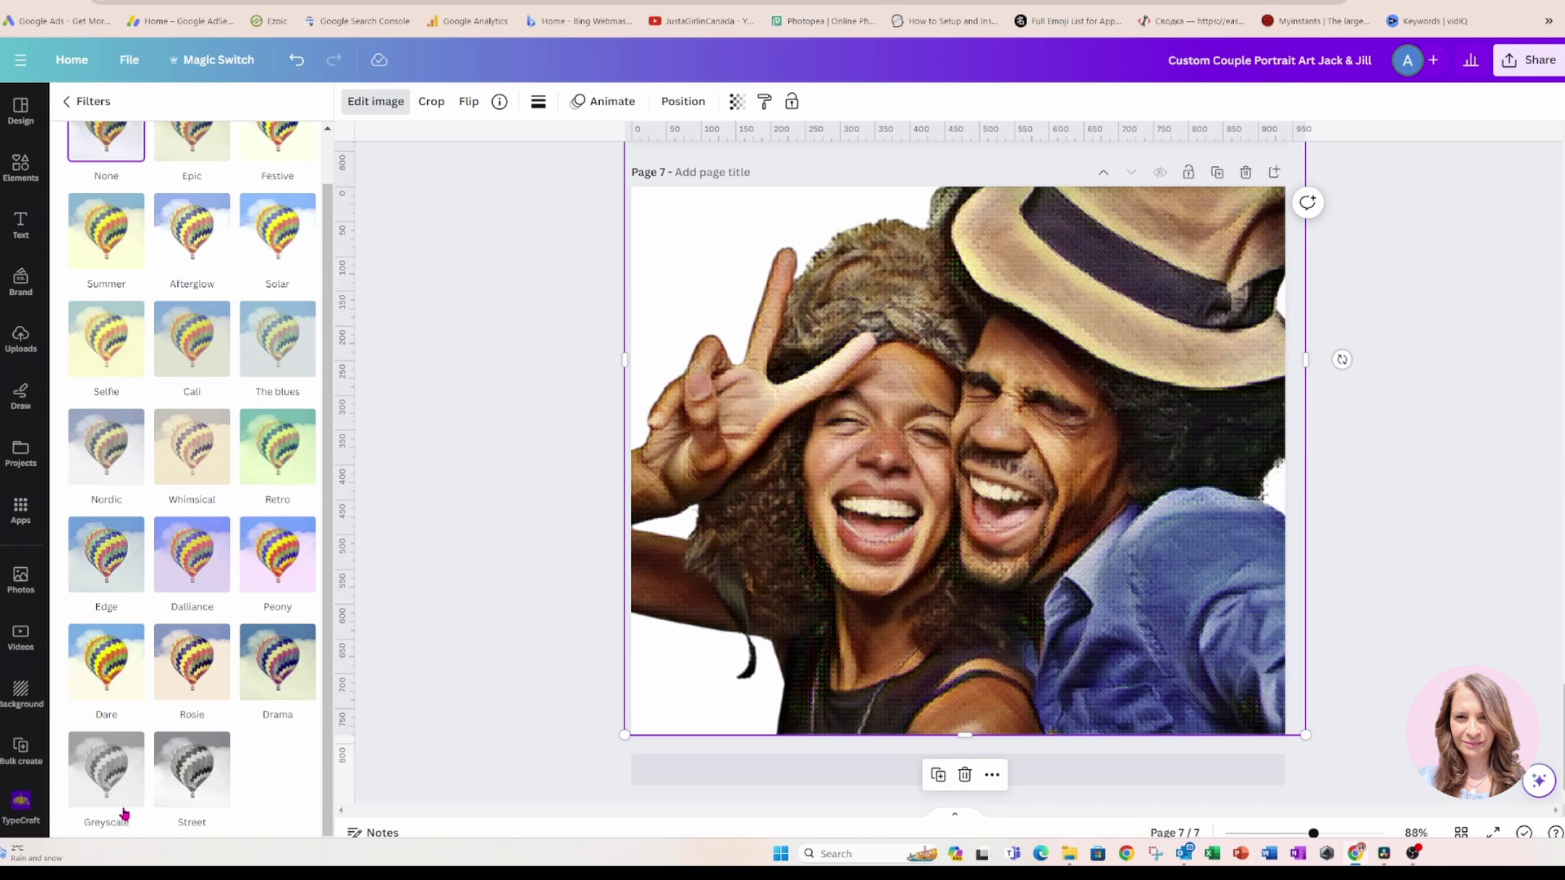
pyautogui.click(106, 770)
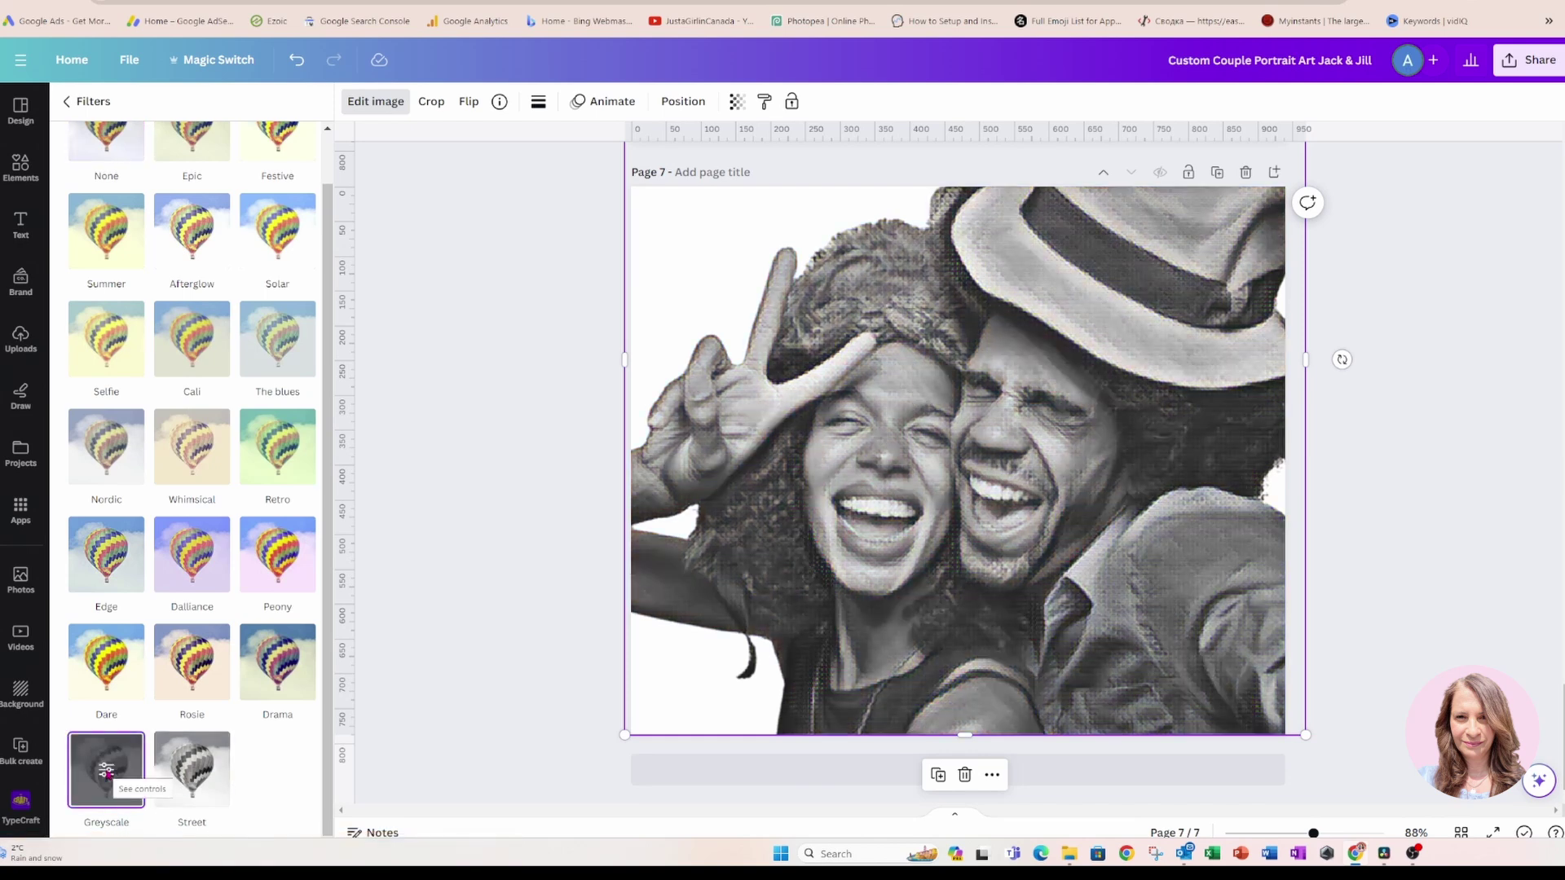
pyautogui.click(503, 467)
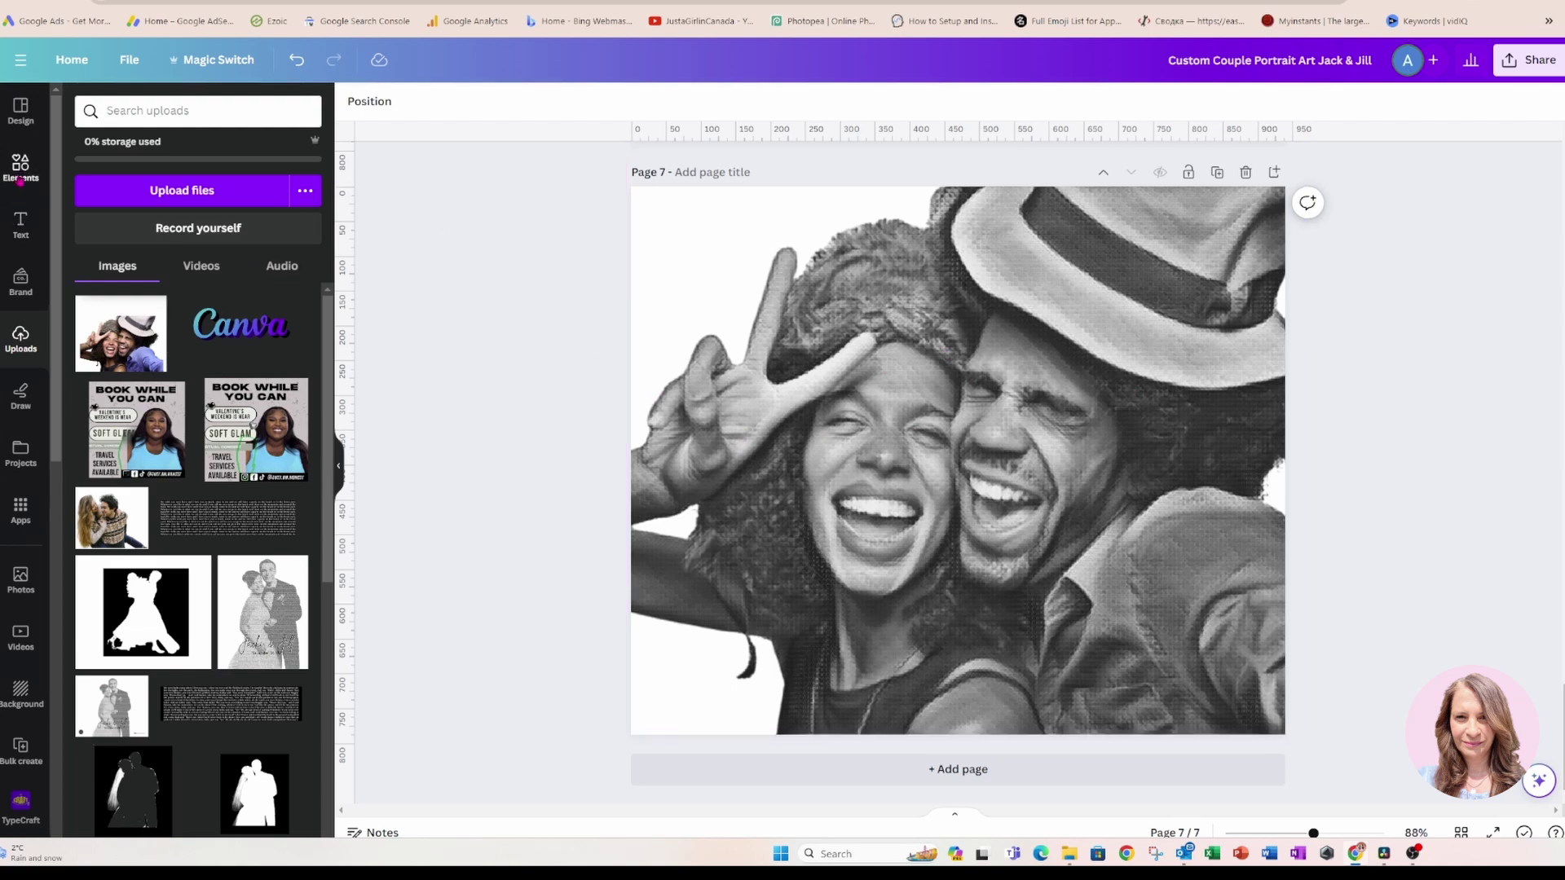
# Step: Add a subheading text box reading 'Jack & Jill' to the page
pyautogui.click(20, 224)
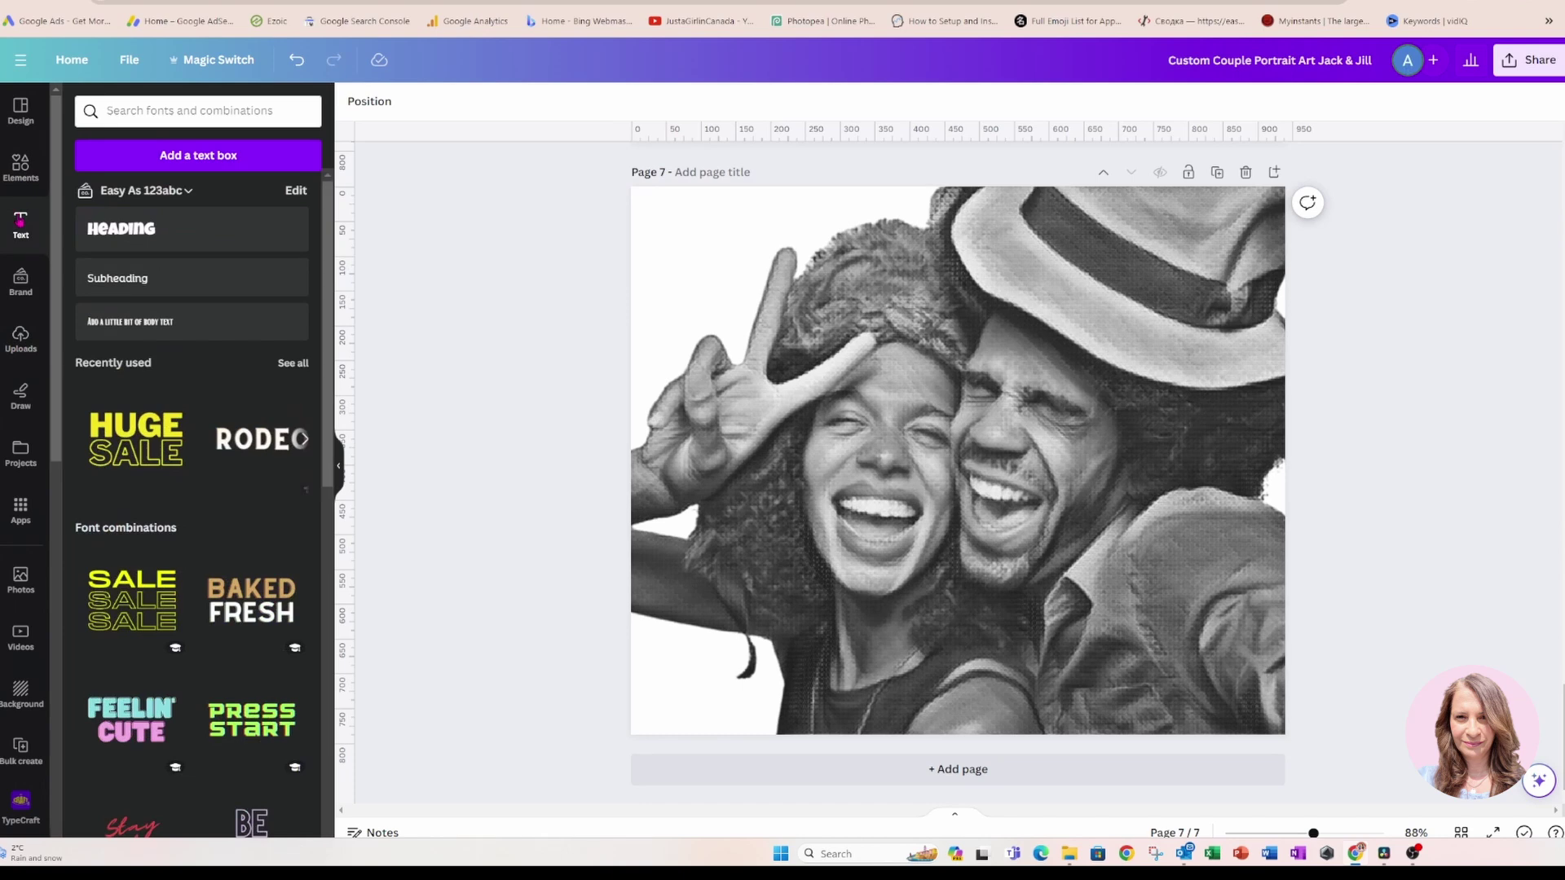
pyautogui.click(137, 280)
pyautogui.write('Jack')
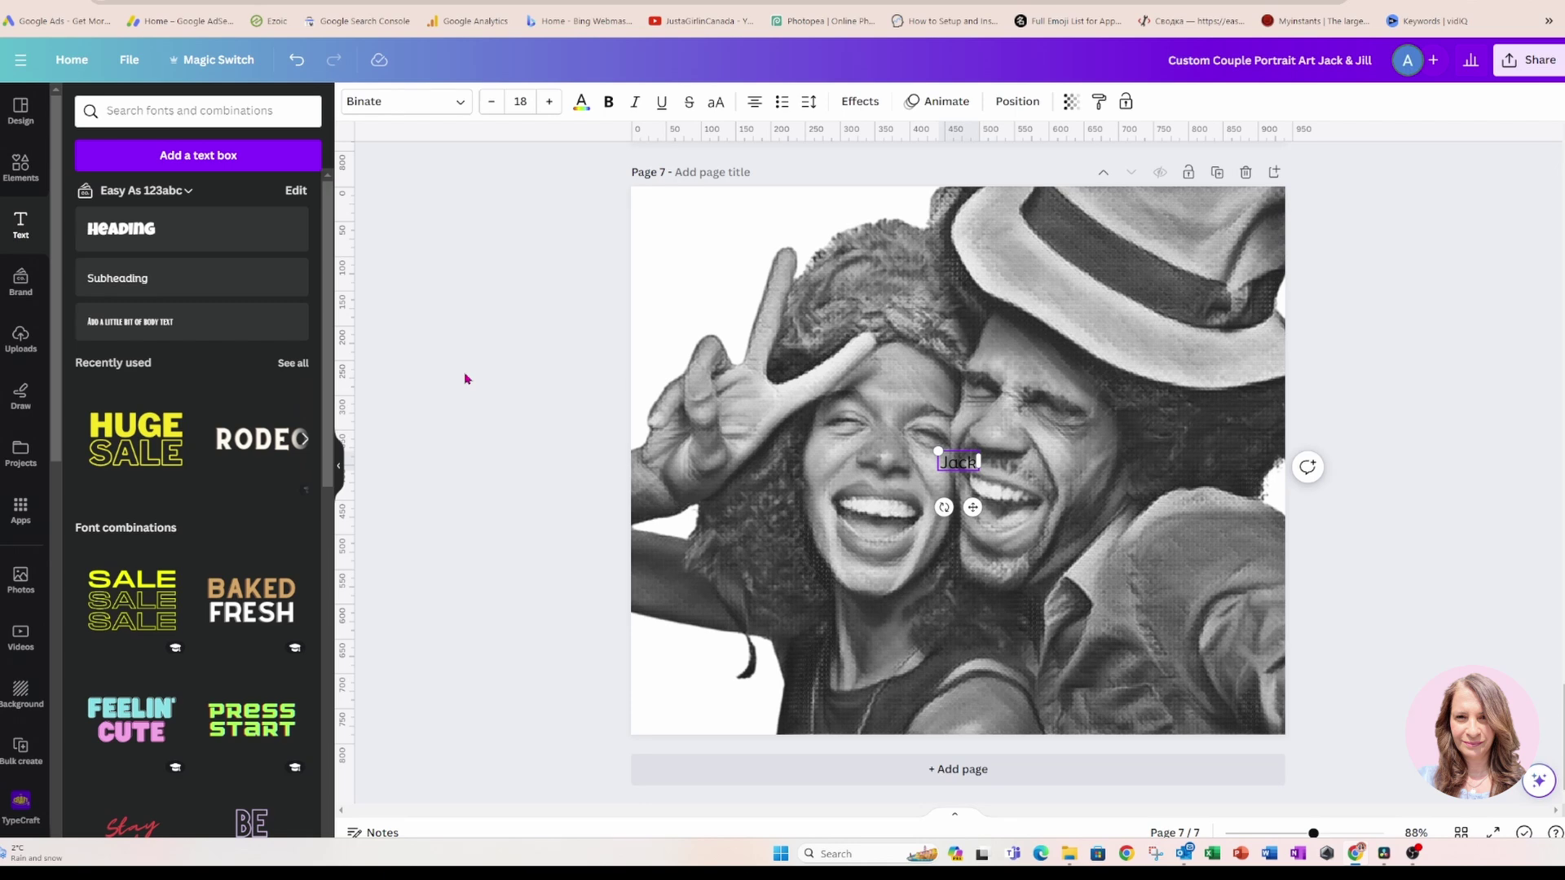
pyautogui.write(' & Jill')
pyautogui.click(506, 398)
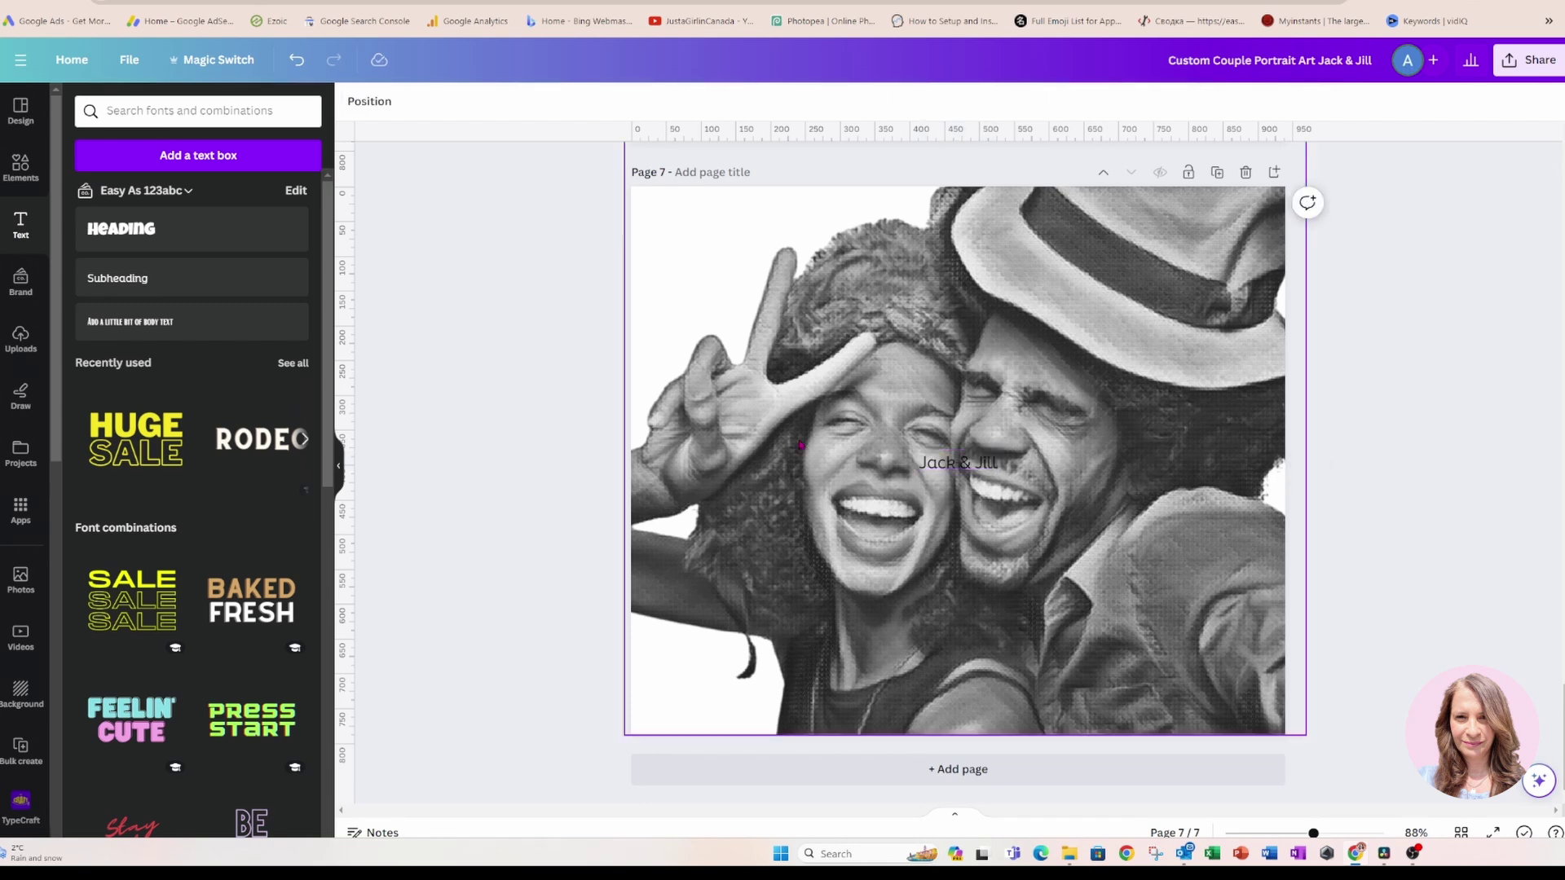
# Step: Duplicate the names box below them and change its text to 'February 14, 2020'
pyautogui.click(970, 462)
pyautogui.click(985, 412)
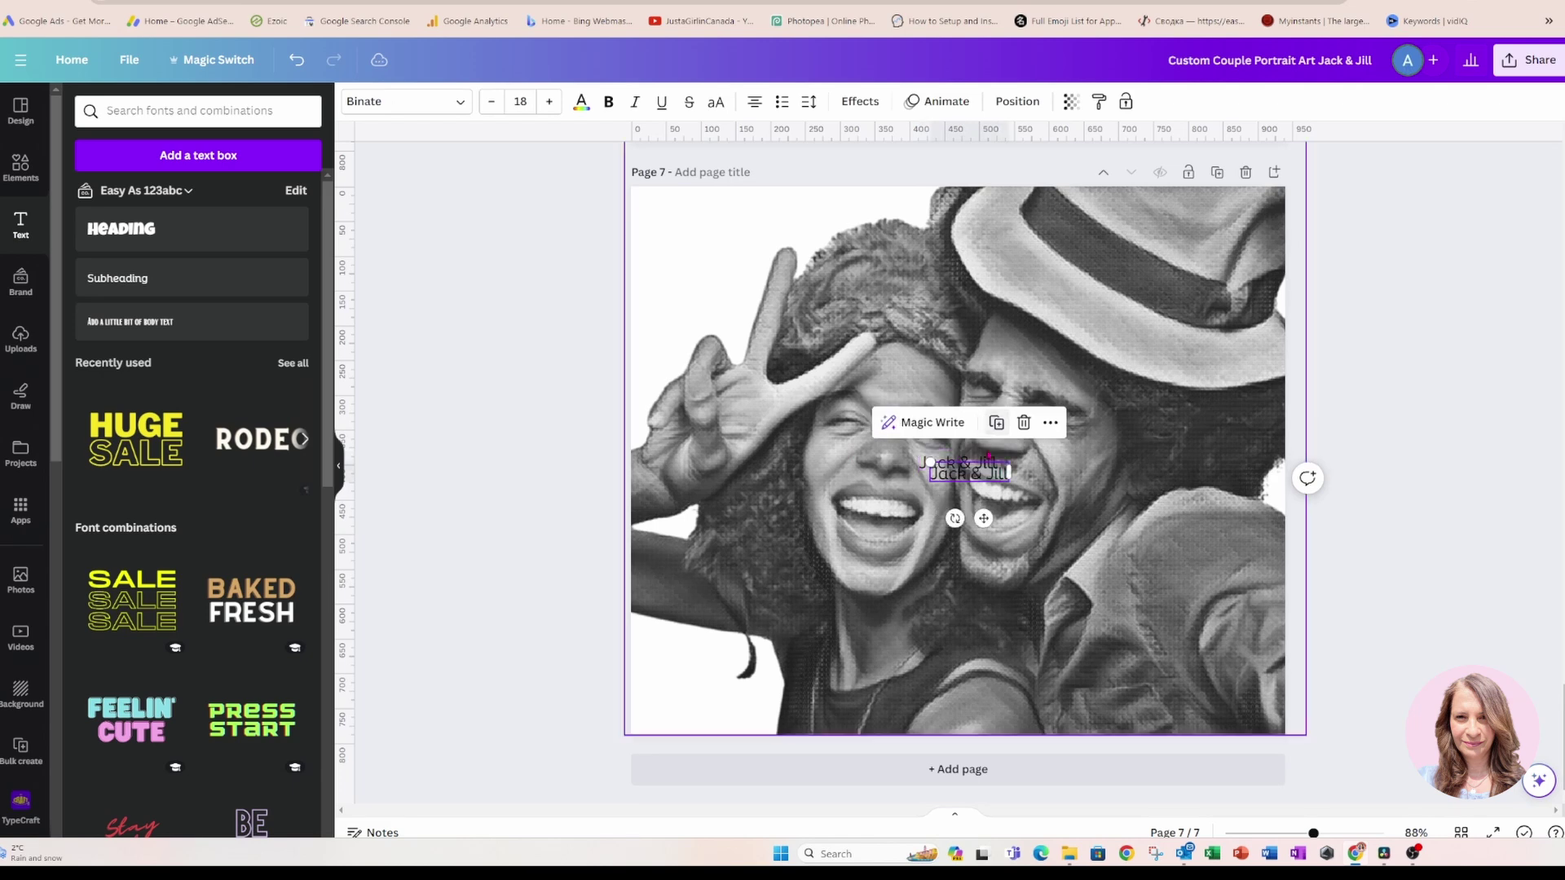
pyautogui.moveTo(975, 517); pyautogui.dragTo(978, 534)
pyautogui.doubleClick(976, 489)
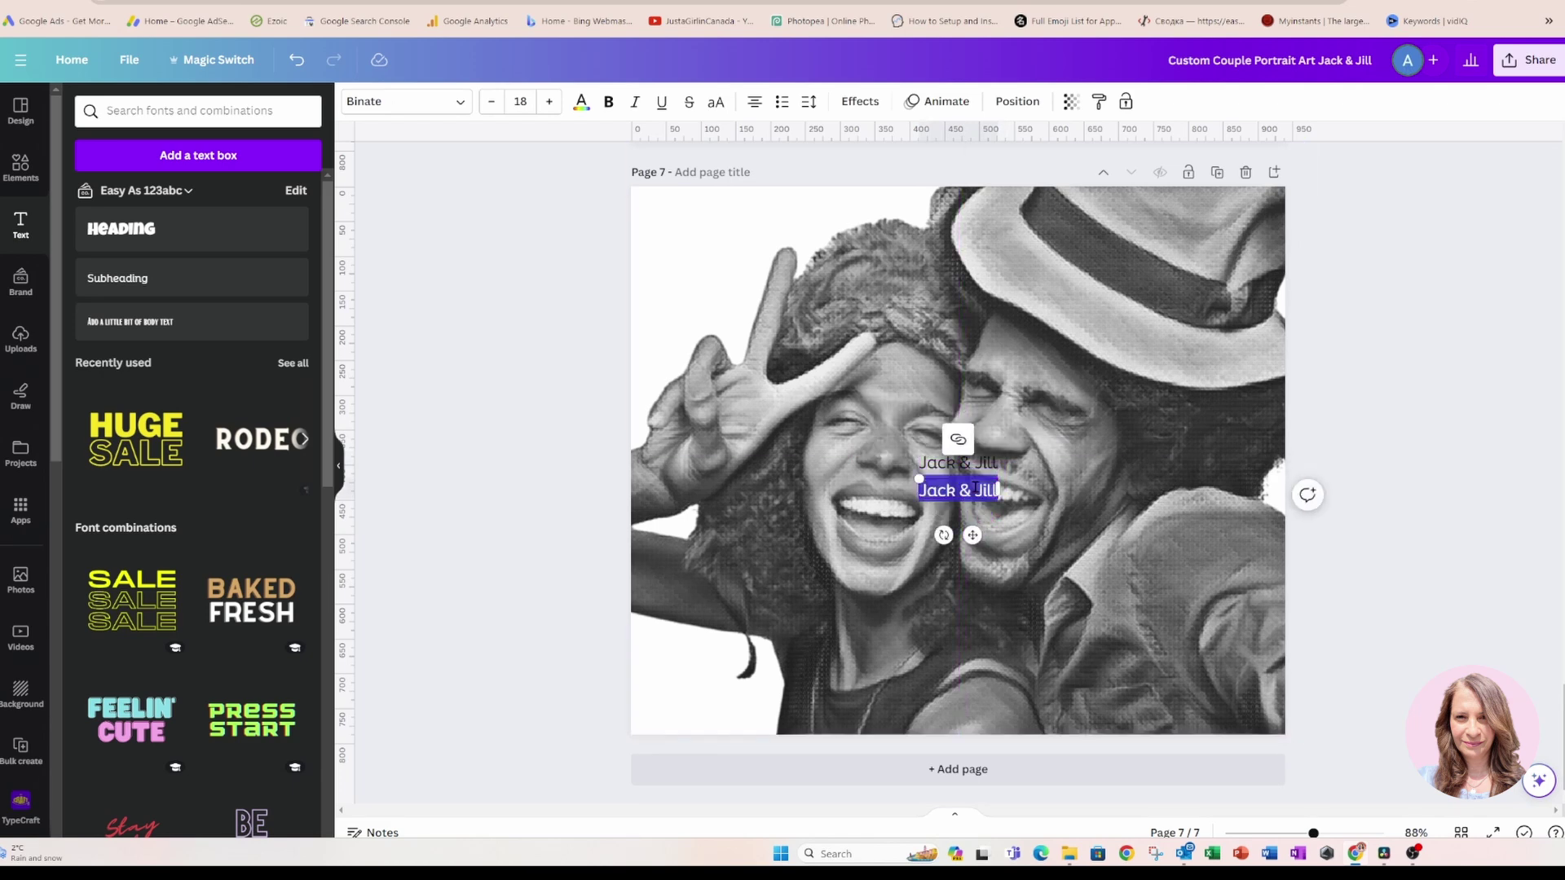
pyautogui.write('Febr')
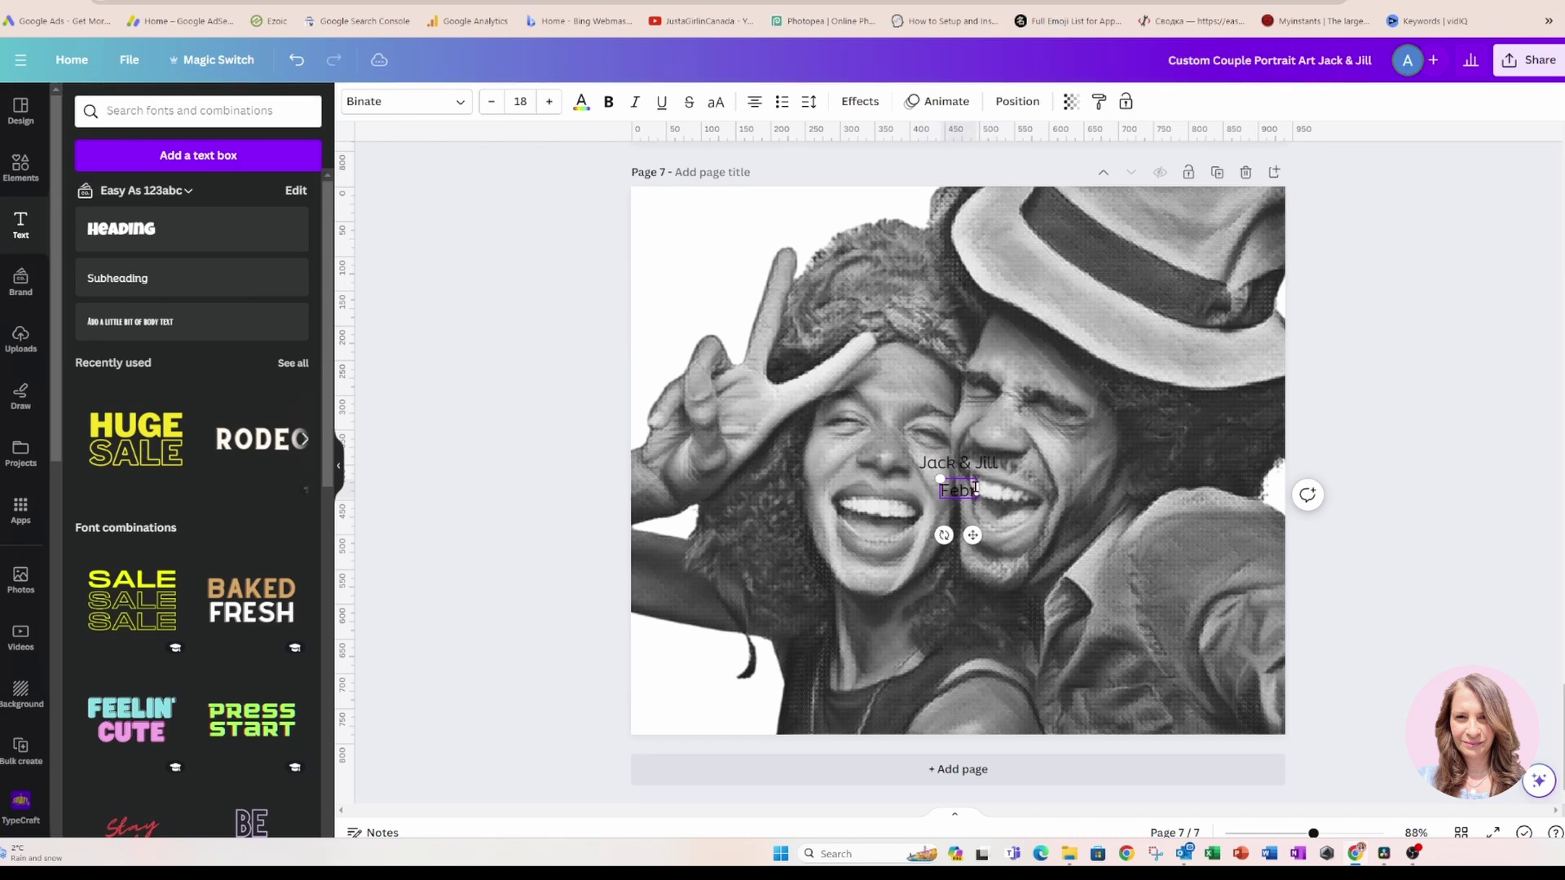
pyautogui.write('uary 14,')
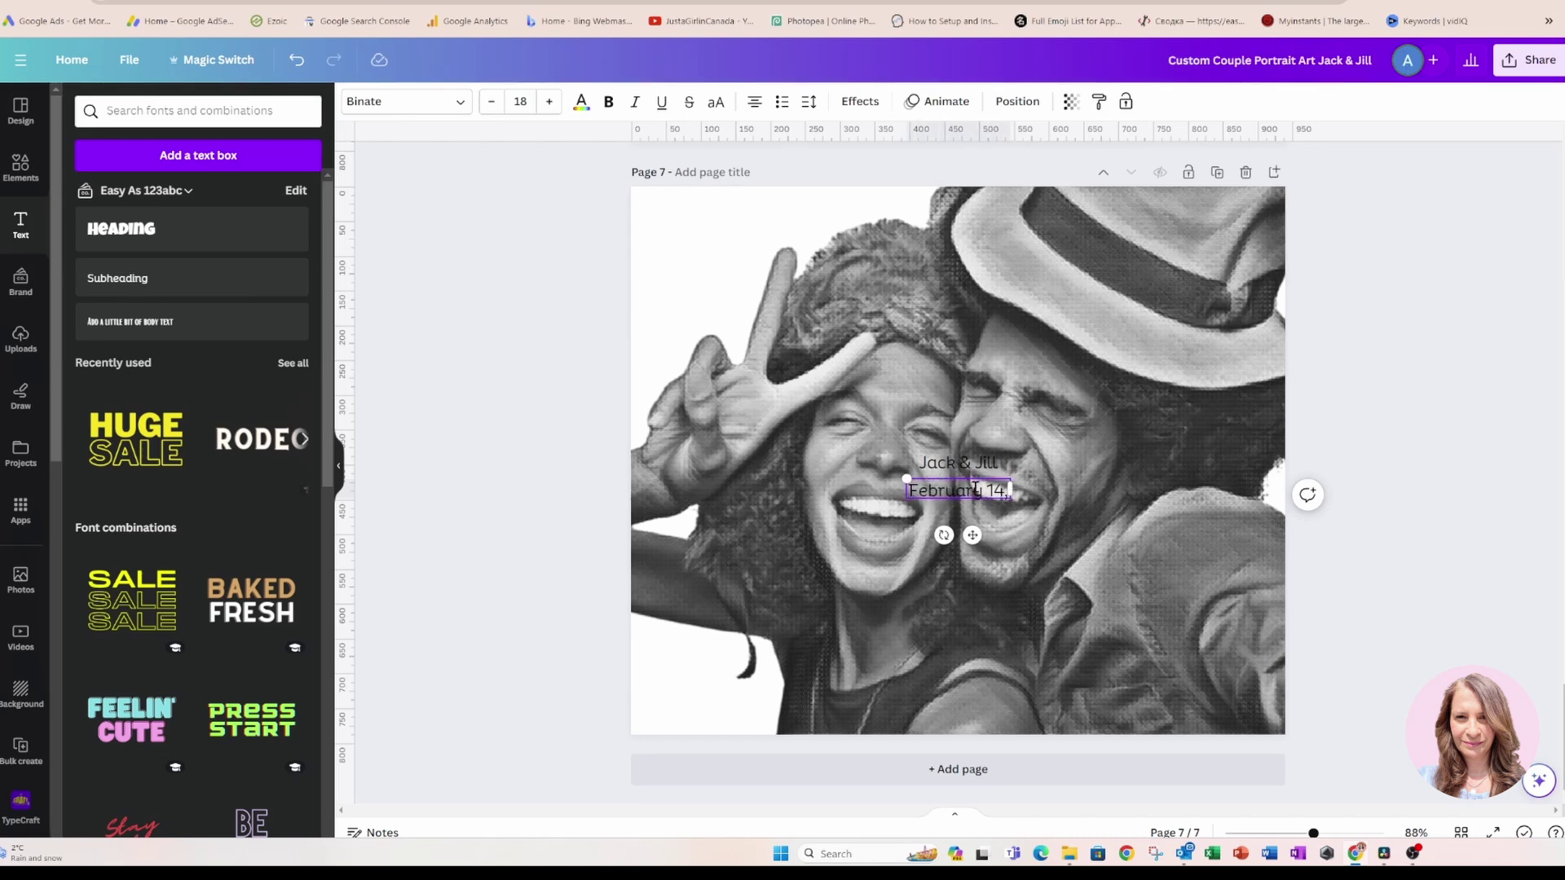
pyautogui.write(' 2020')
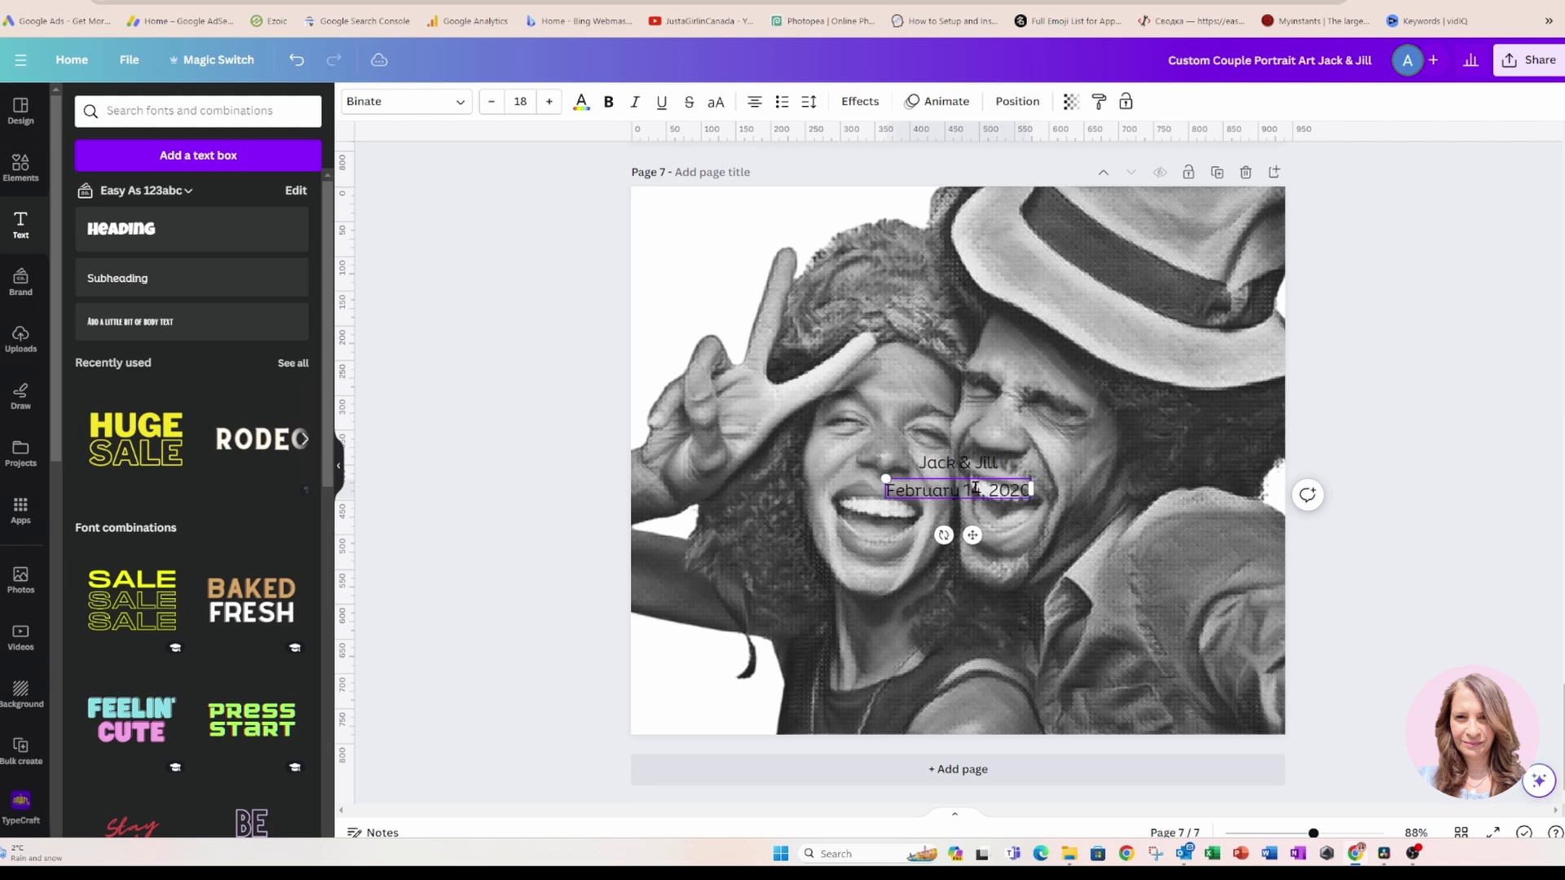
pyautogui.click(586, 414)
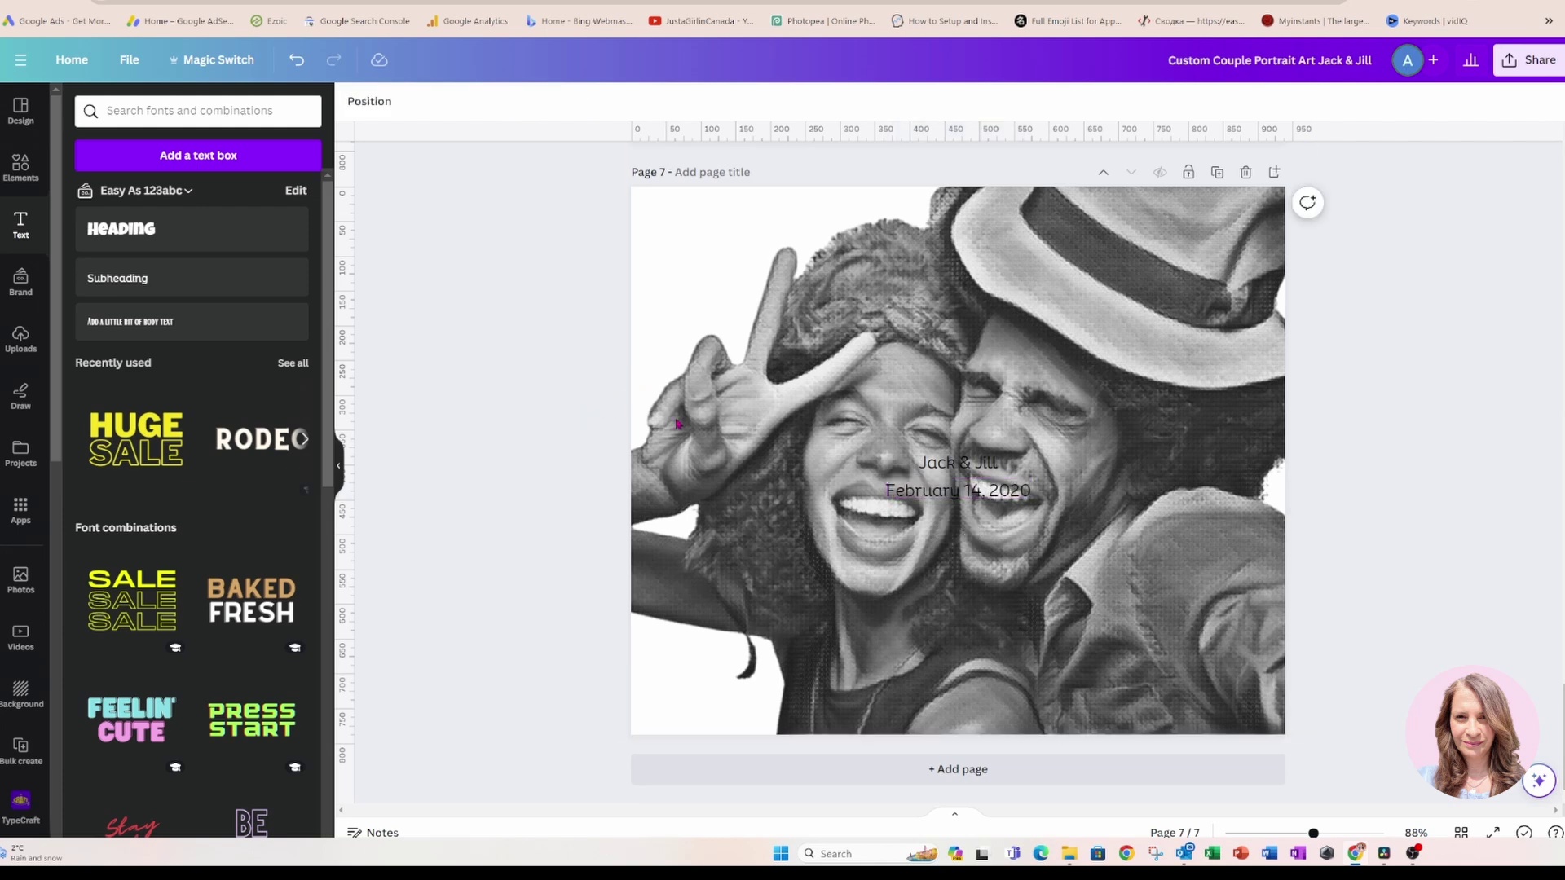
pyautogui.click(937, 462)
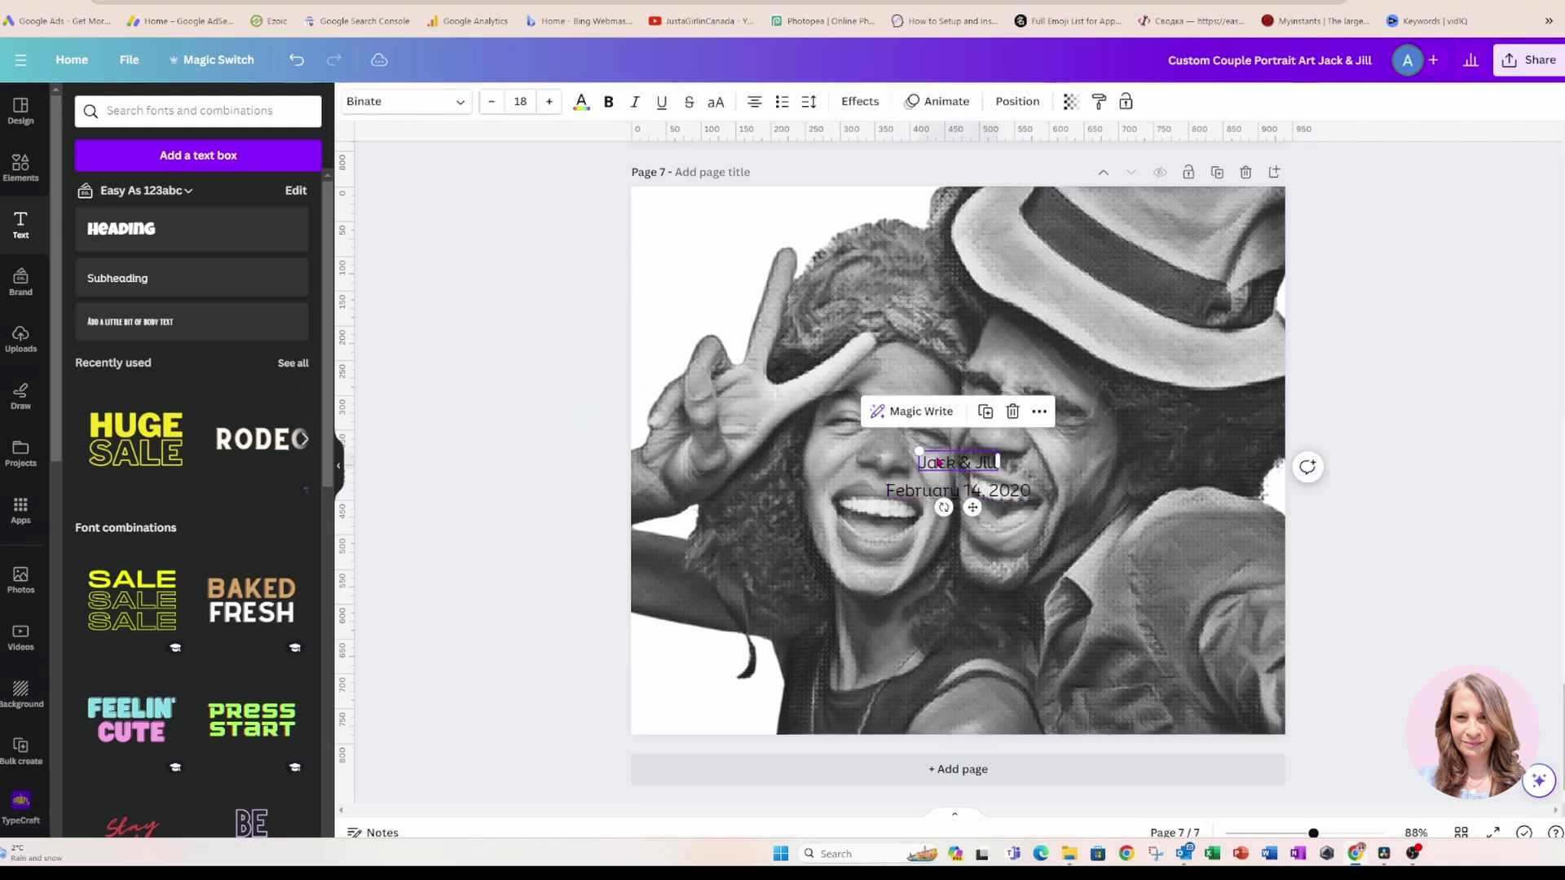
# Step: Set 'Jack & Jill' in Eyesome Script at size 48, centred on the page
pyautogui.click(461, 104)
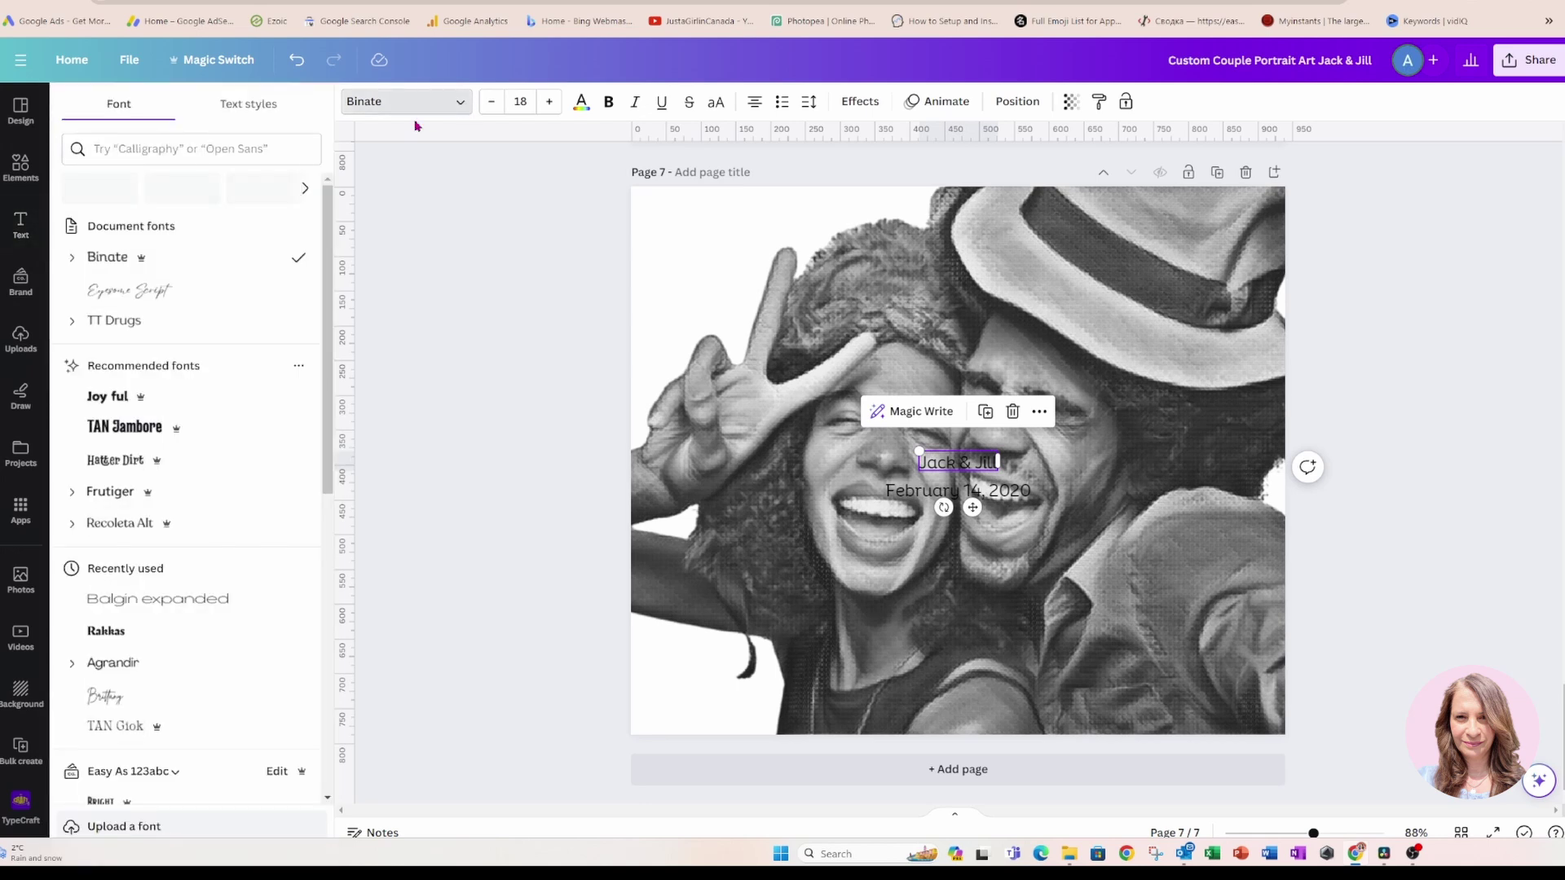
pyautogui.click(162, 295)
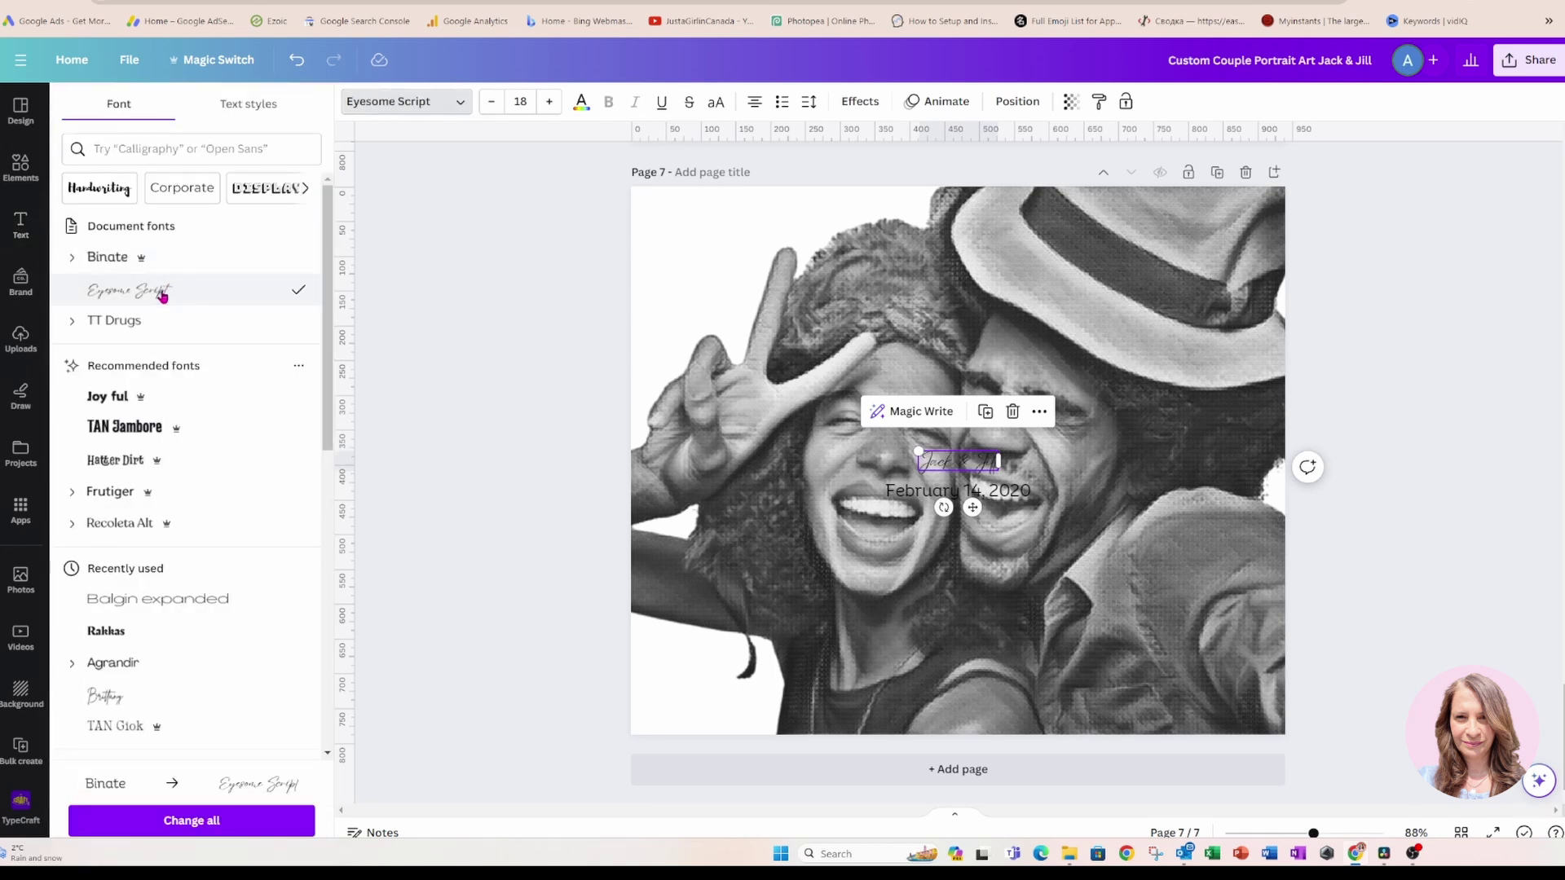
pyautogui.click(526, 102)
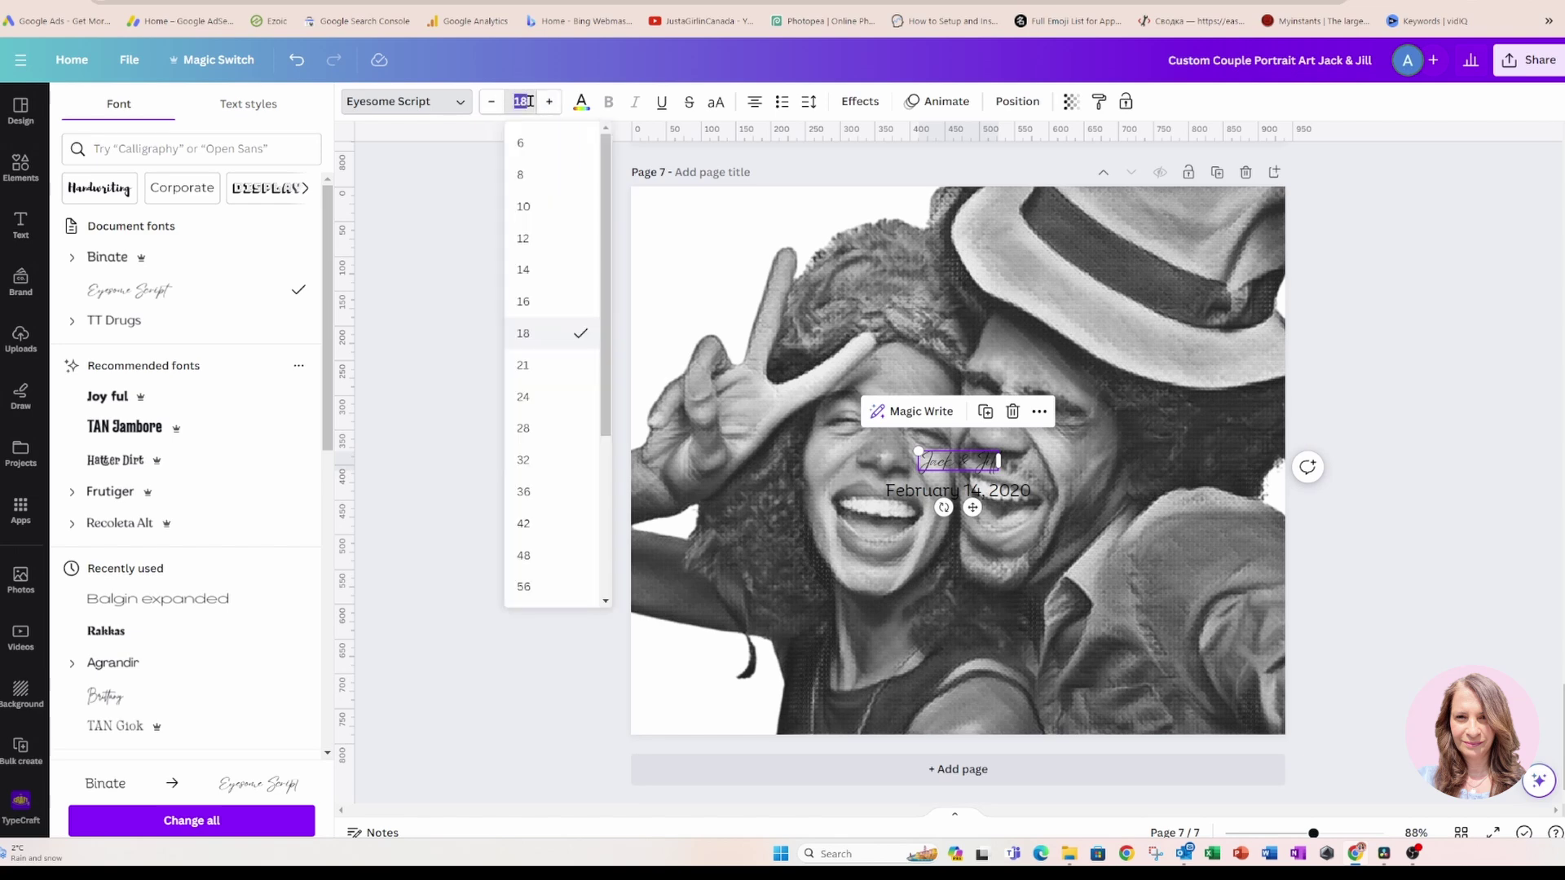
pyautogui.click(539, 549)
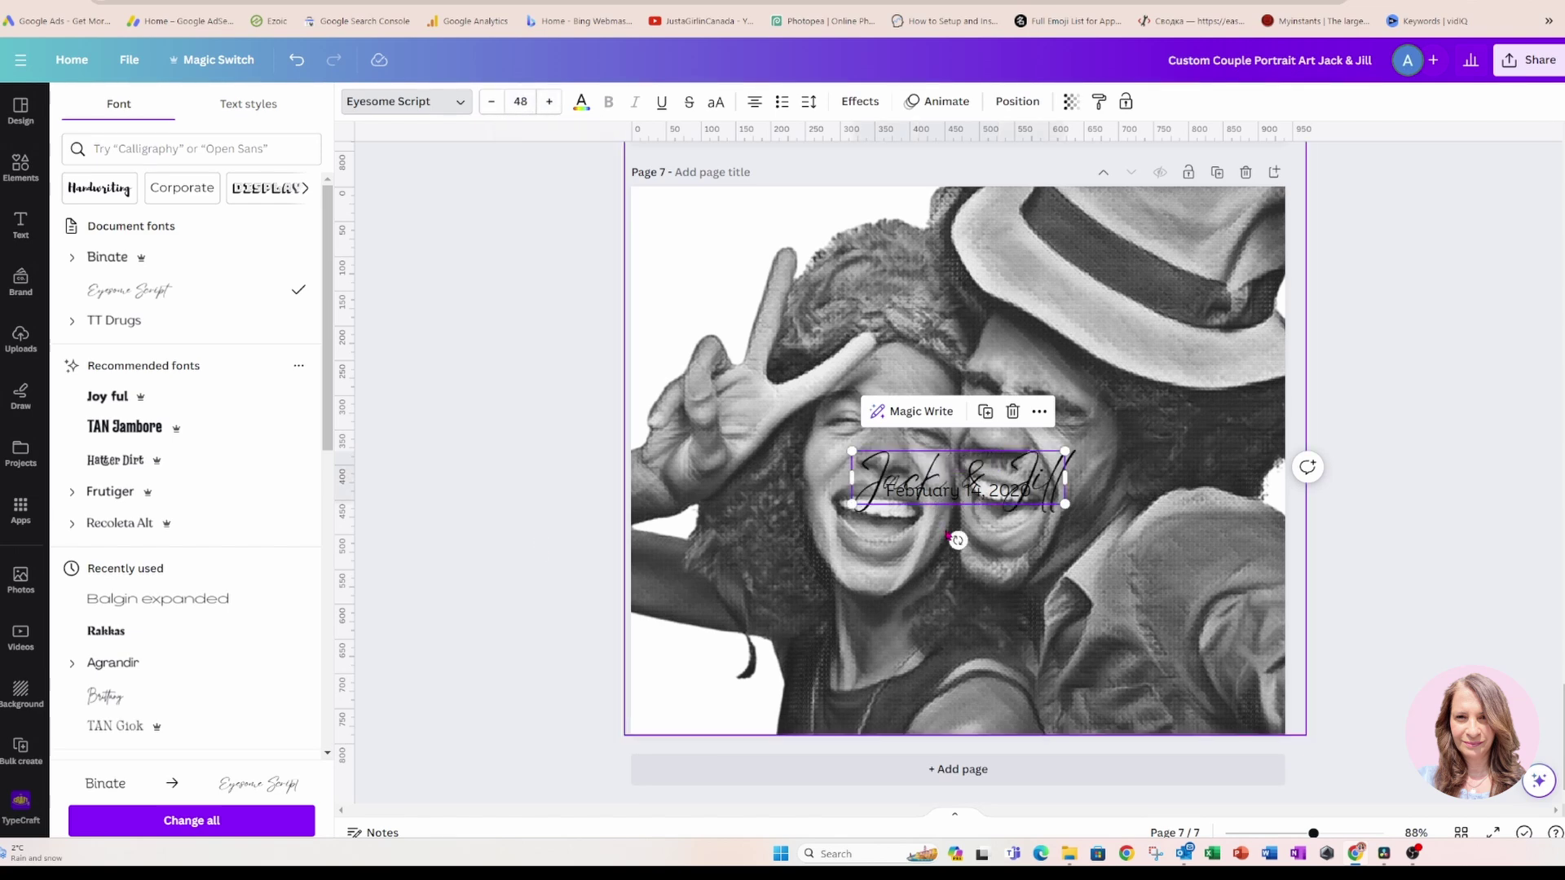
pyautogui.moveTo(856, 481); pyautogui.dragTo(879, 447)
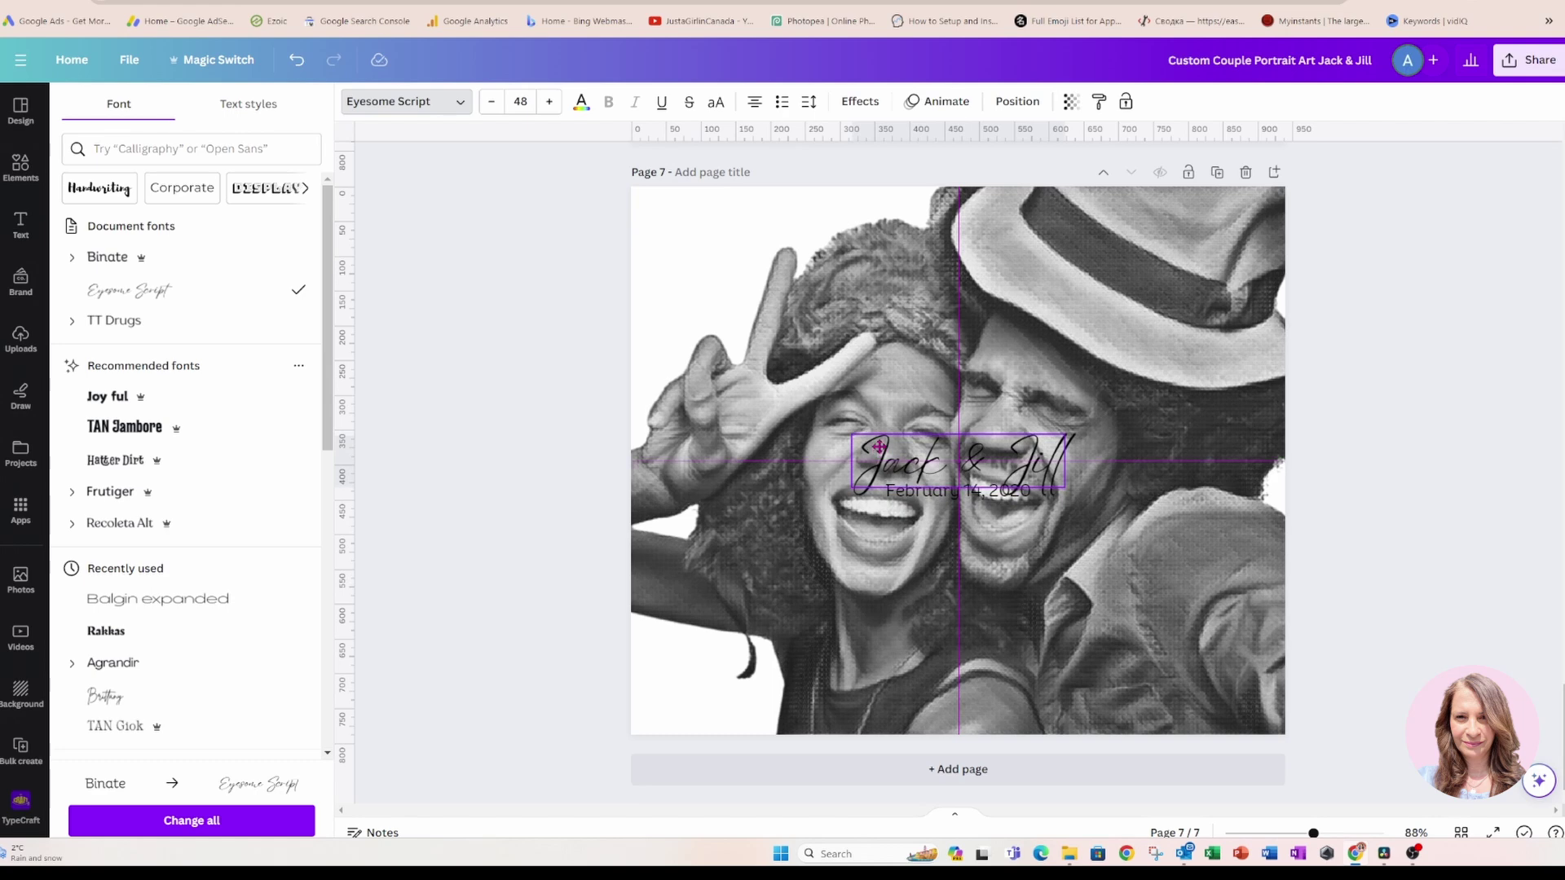
pyautogui.moveTo(880, 447); pyautogui.dragTo(879, 447)
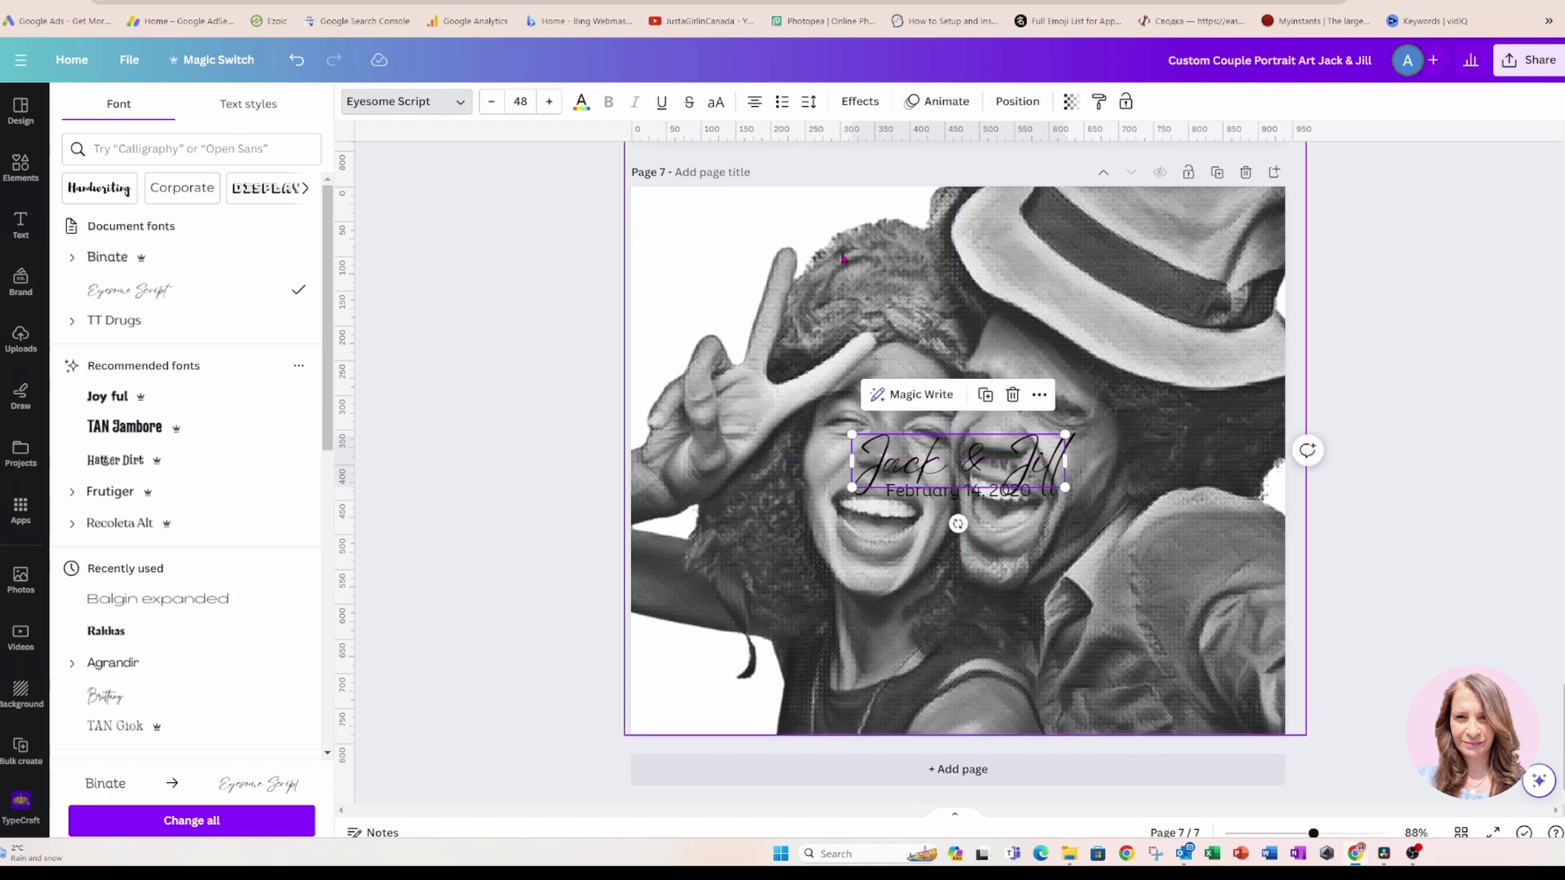
# Step: Give the names a Shadow effect at transparency 86 and enlarge them to about 81
pyautogui.click(859, 101)
pyautogui.click(185, 199)
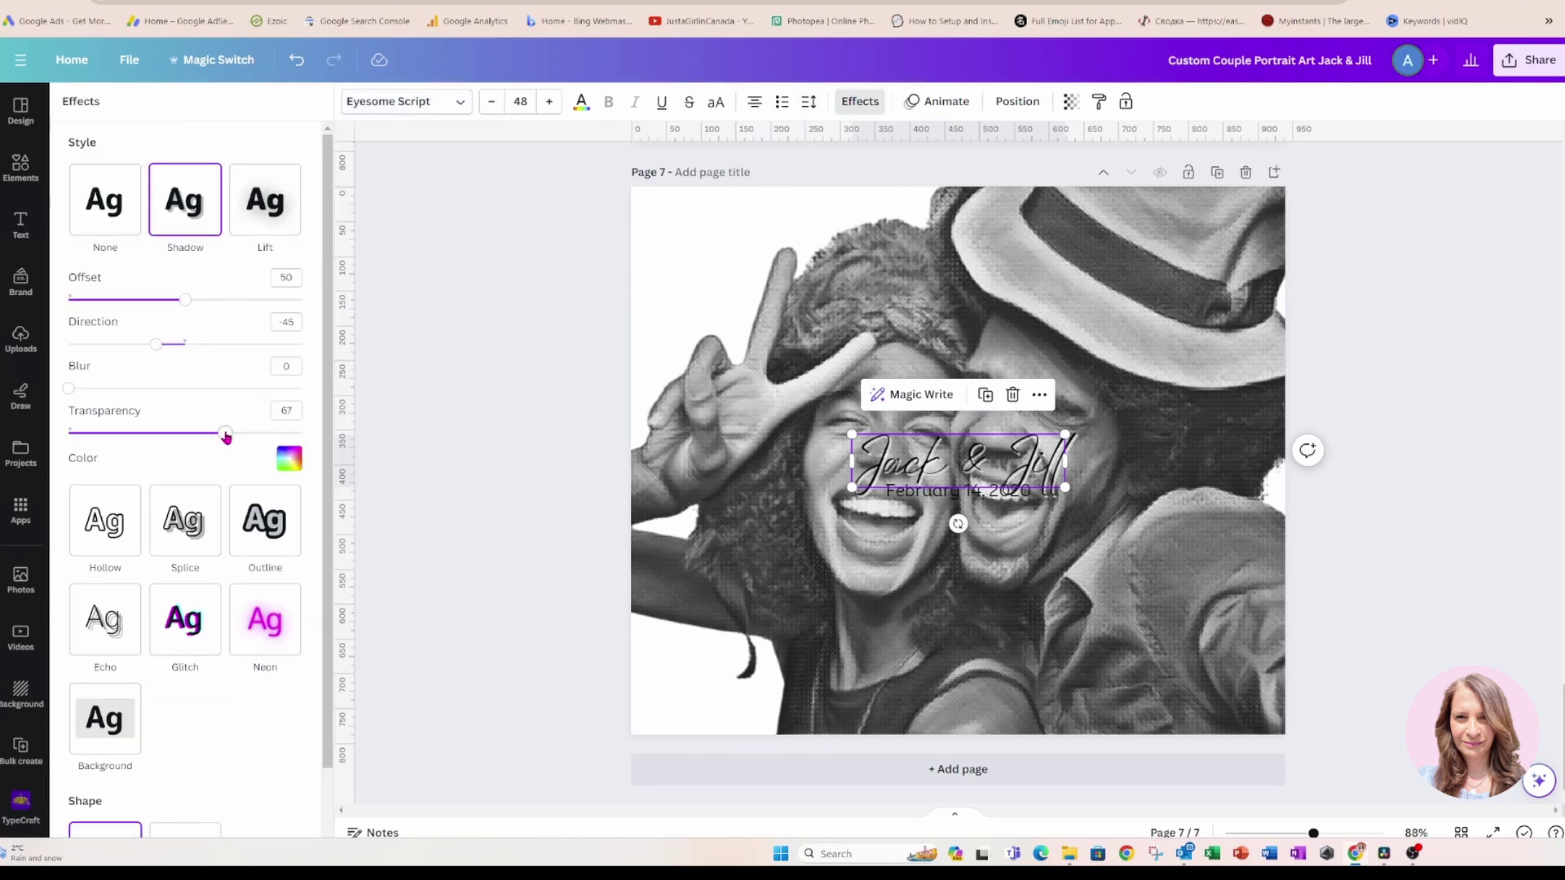
pyautogui.moveTo(226, 437); pyautogui.dragTo(235, 437)
pyautogui.moveTo(235, 437); pyautogui.dragTo(270, 438)
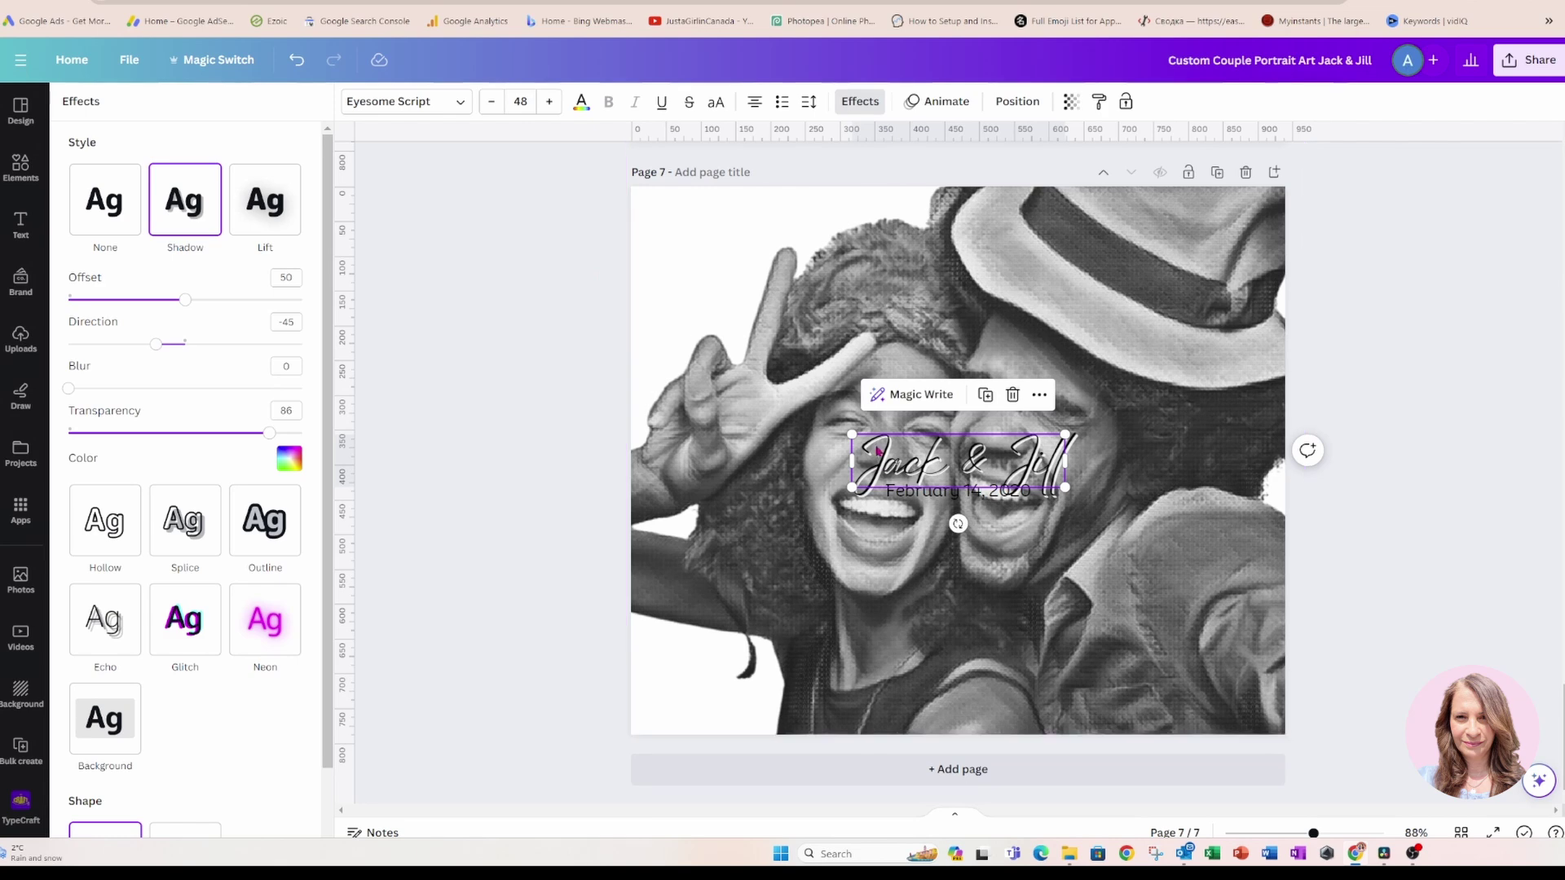
pyautogui.moveTo(851, 432); pyautogui.dragTo(787, 418)
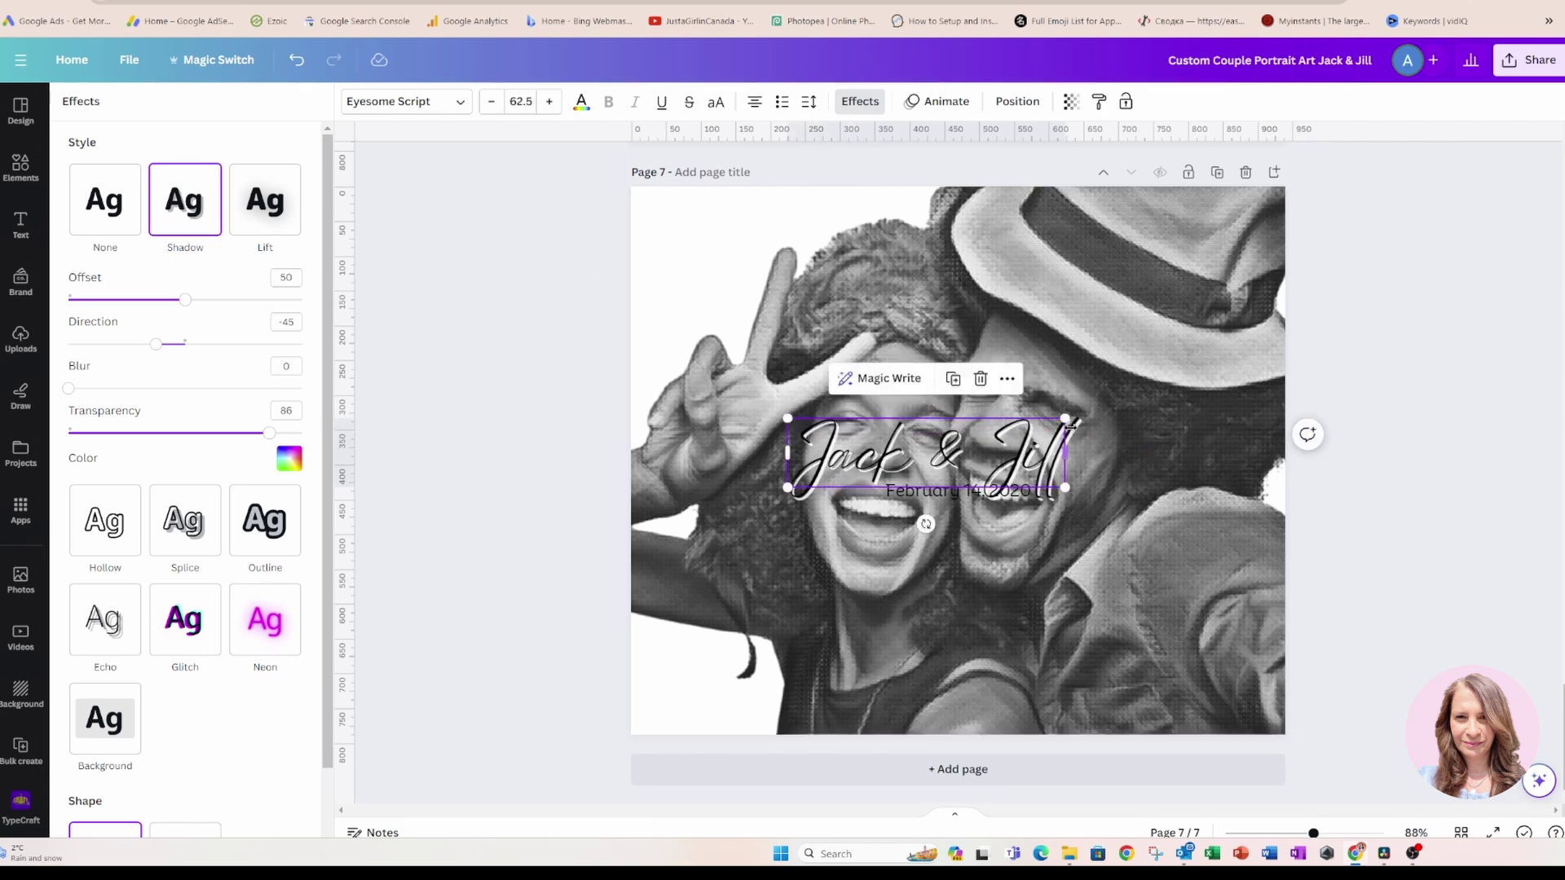
pyautogui.moveTo(1065, 420); pyautogui.dragTo(1146, 393)
pyautogui.moveTo(1096, 441); pyautogui.dragTo(1094, 443)
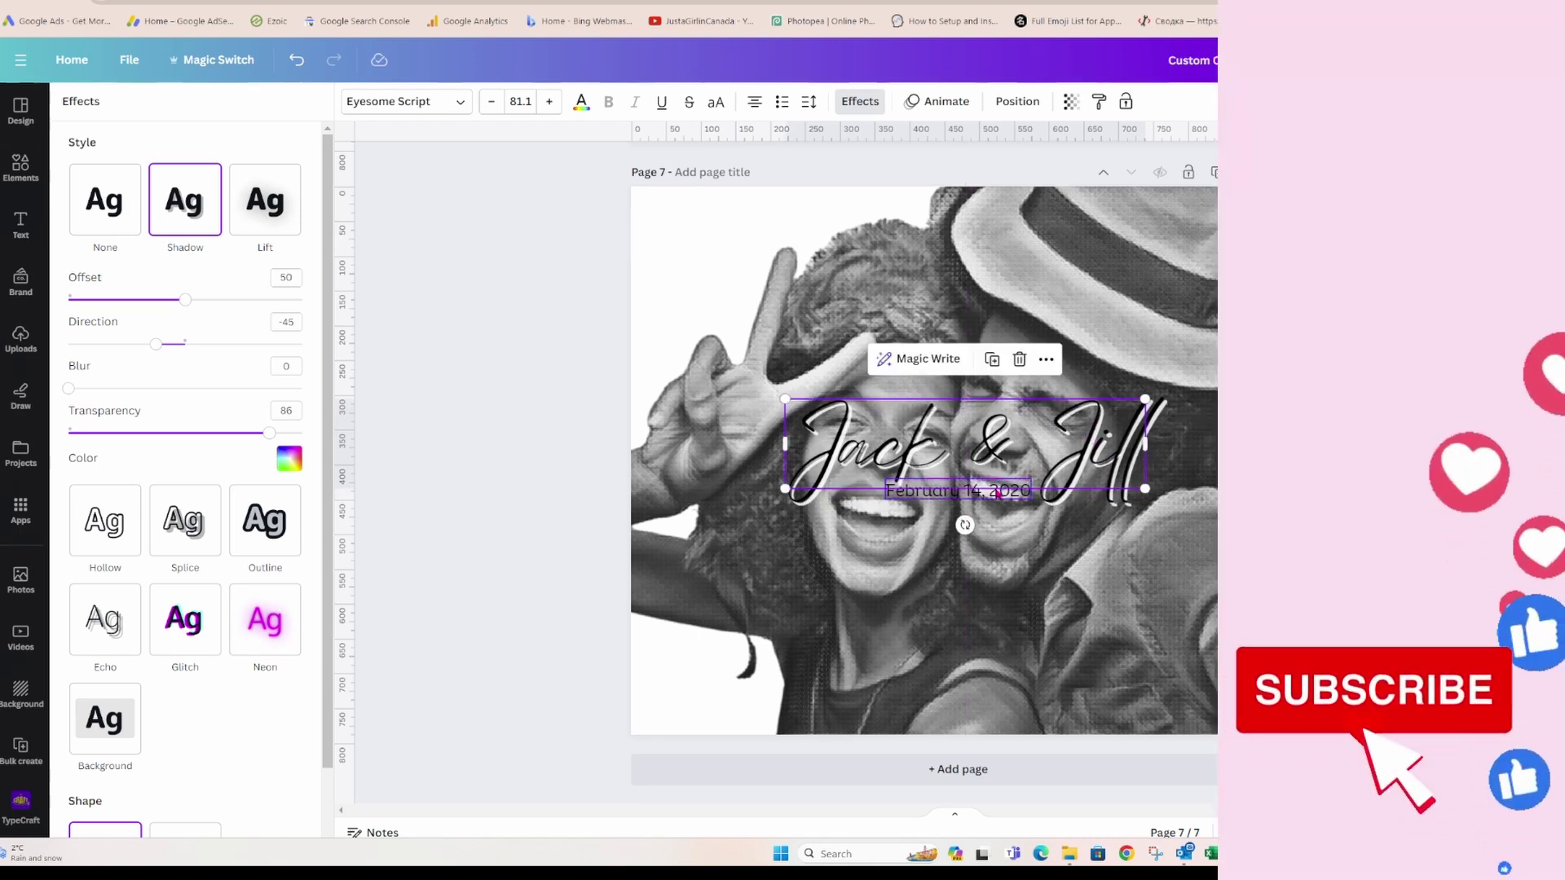
pyautogui.click(996, 491)
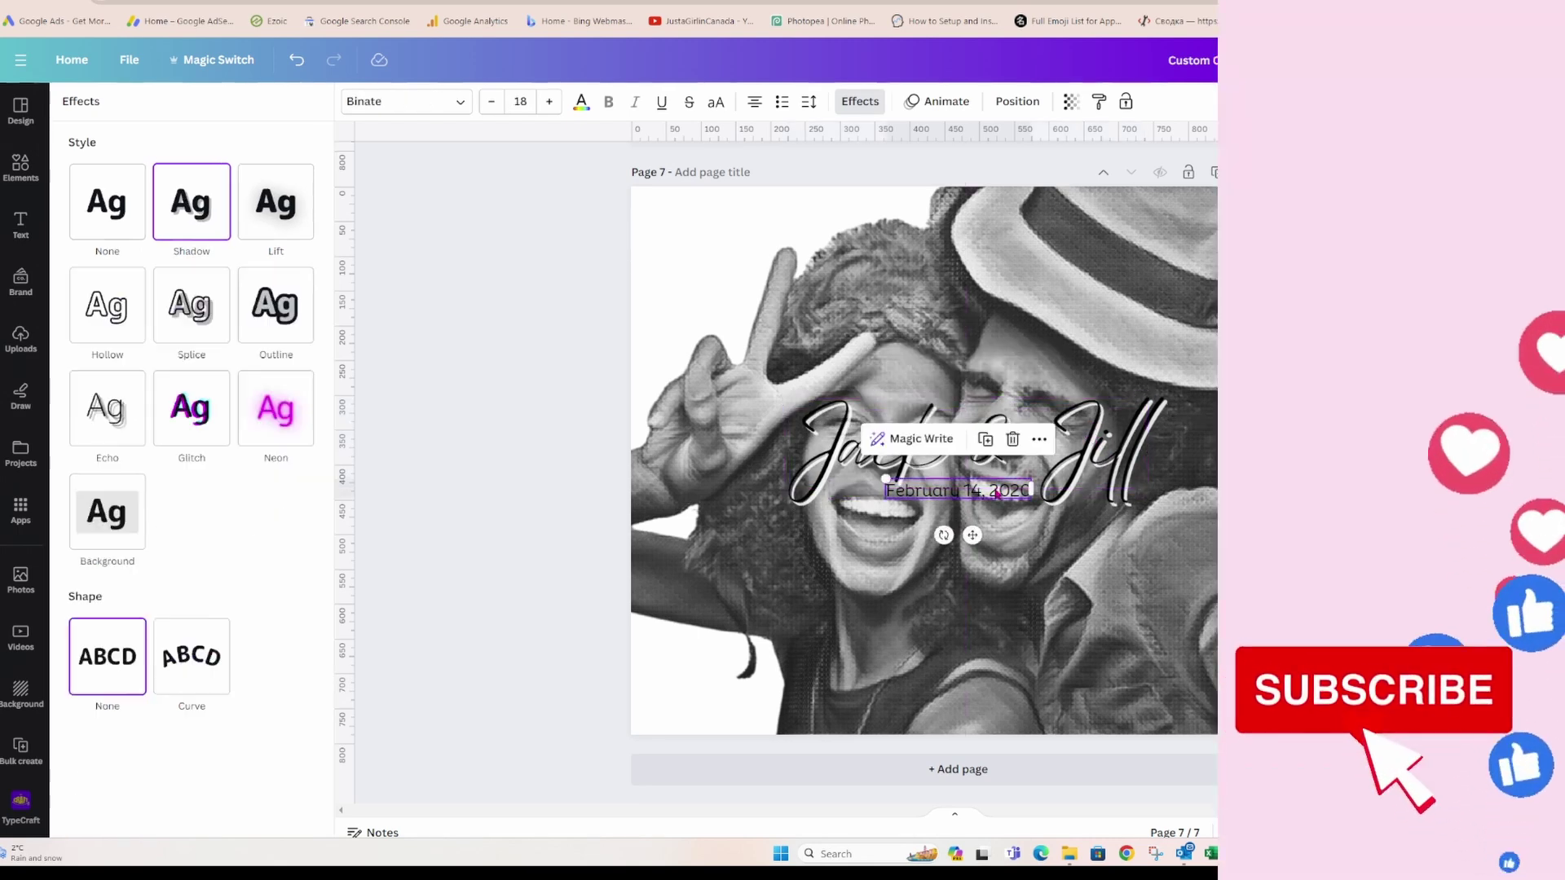
# Step: Enlarge the date to size 23 and move names and date to the photo's lower right
pyautogui.click(548, 112)
pyautogui.click(548, 111)
pyautogui.click(547, 112)
pyautogui.click(547, 112)
pyautogui.click(548, 112)
pyautogui.click(536, 297)
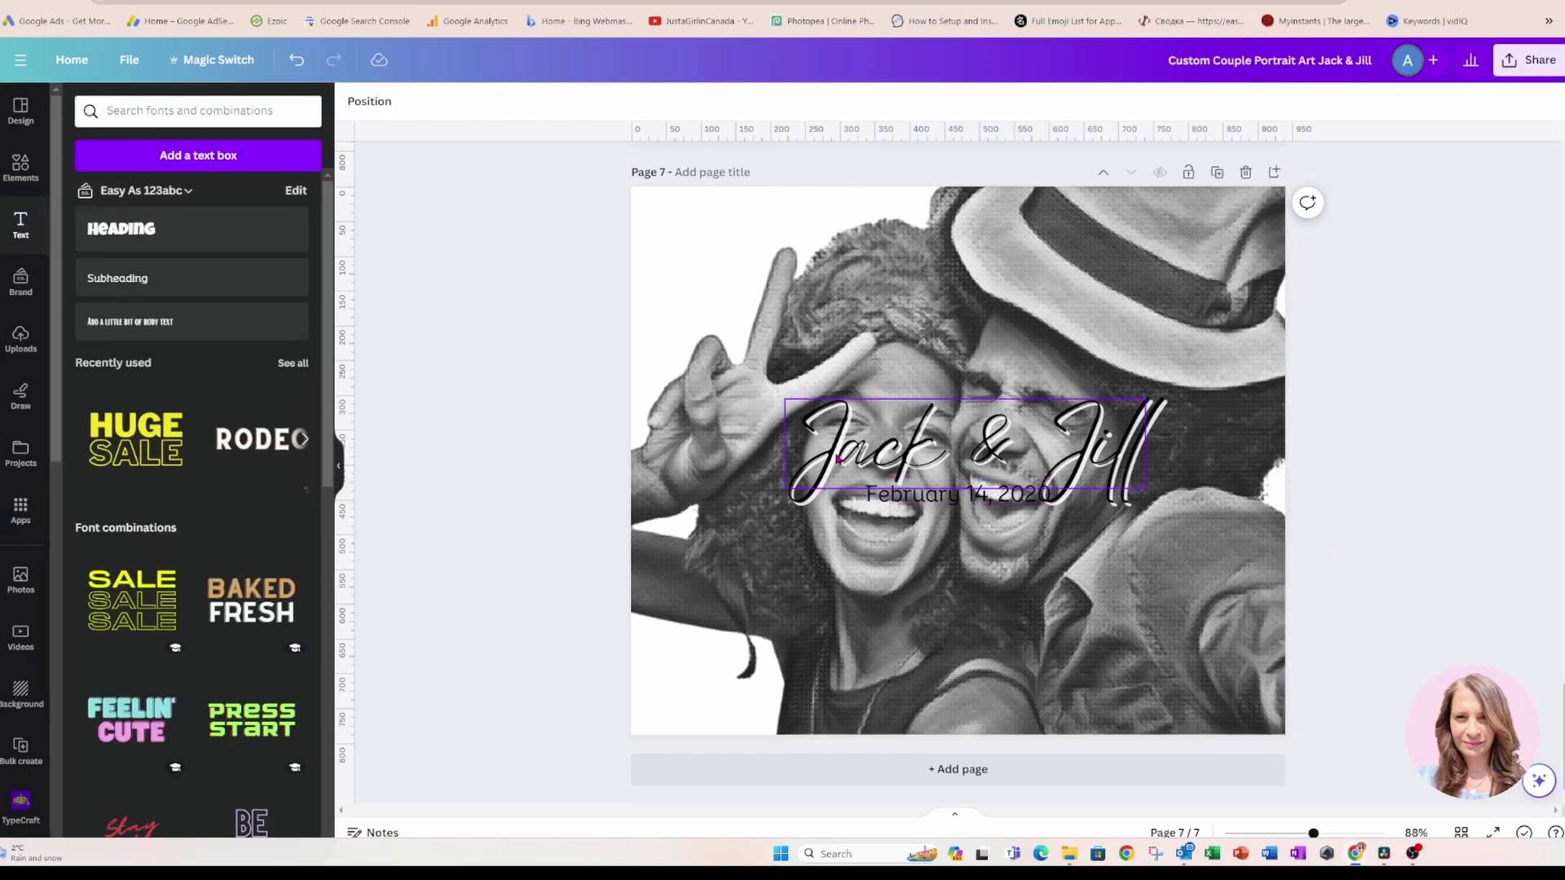
pyautogui.click(839, 459)
pyautogui.keyDown('shift'); pyautogui.click(872, 493); pyautogui.keyUp('shift')
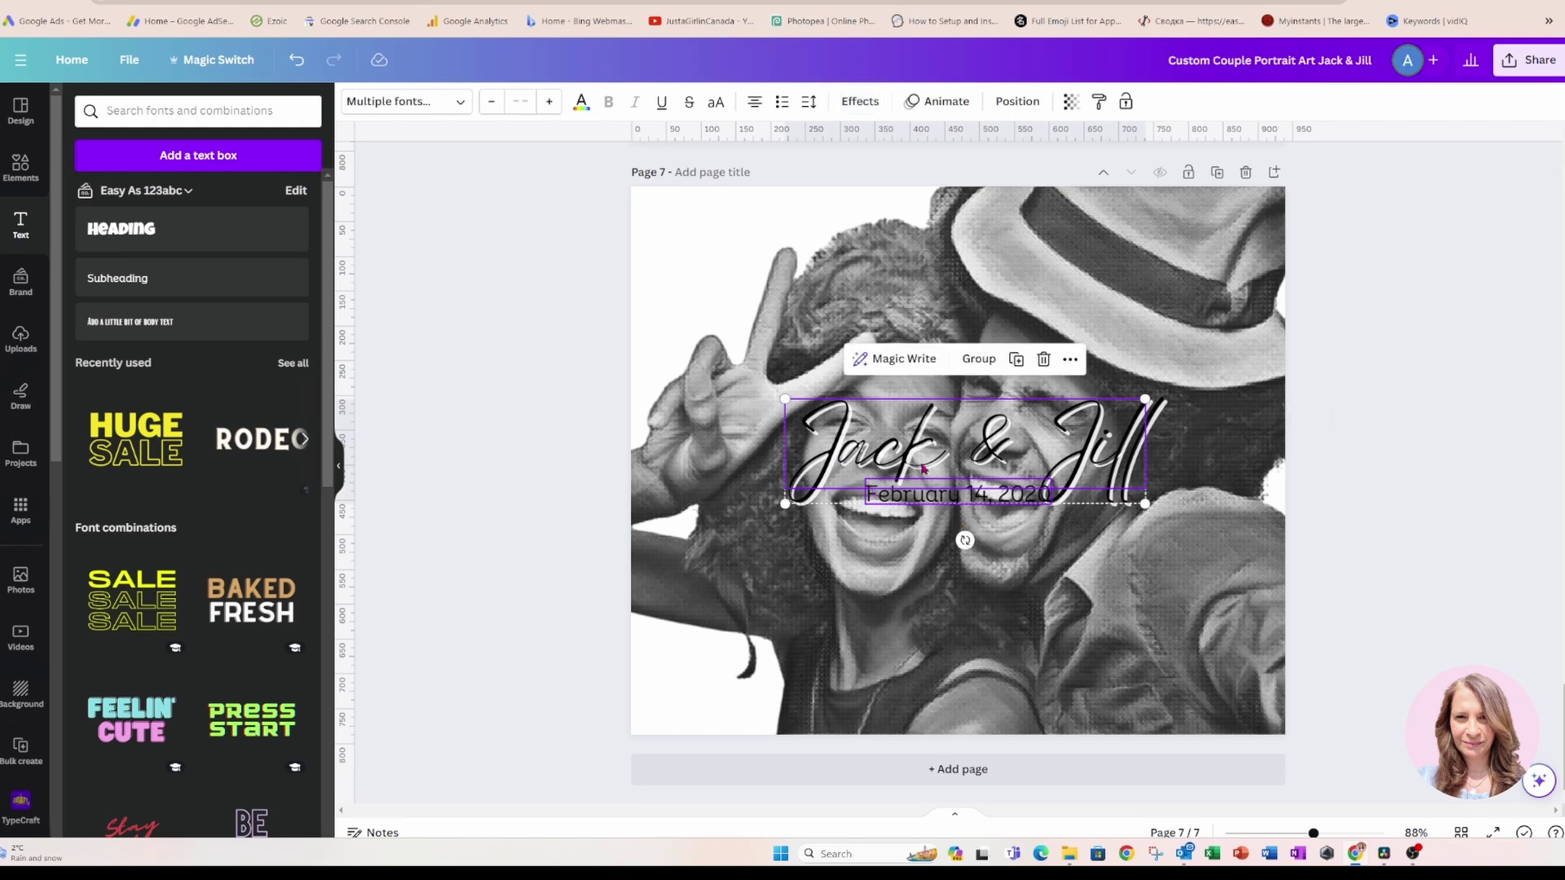
pyautogui.moveTo(968, 444); pyautogui.dragTo(1076, 646)
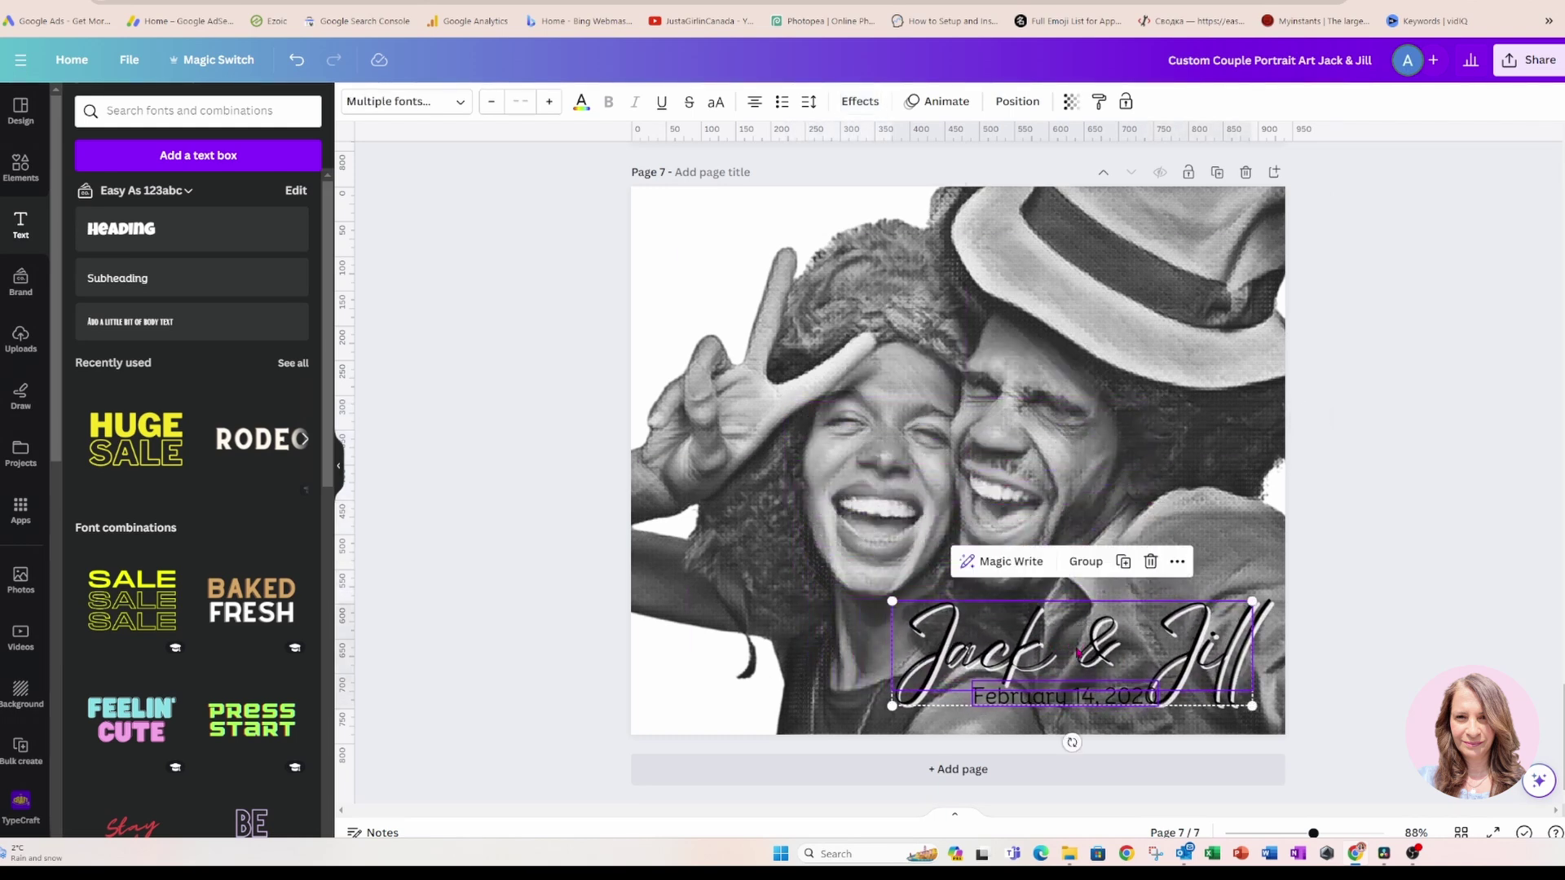
pyautogui.click(1317, 469)
# Step: Change the date's text colour to white
pyautogui.click(1119, 707)
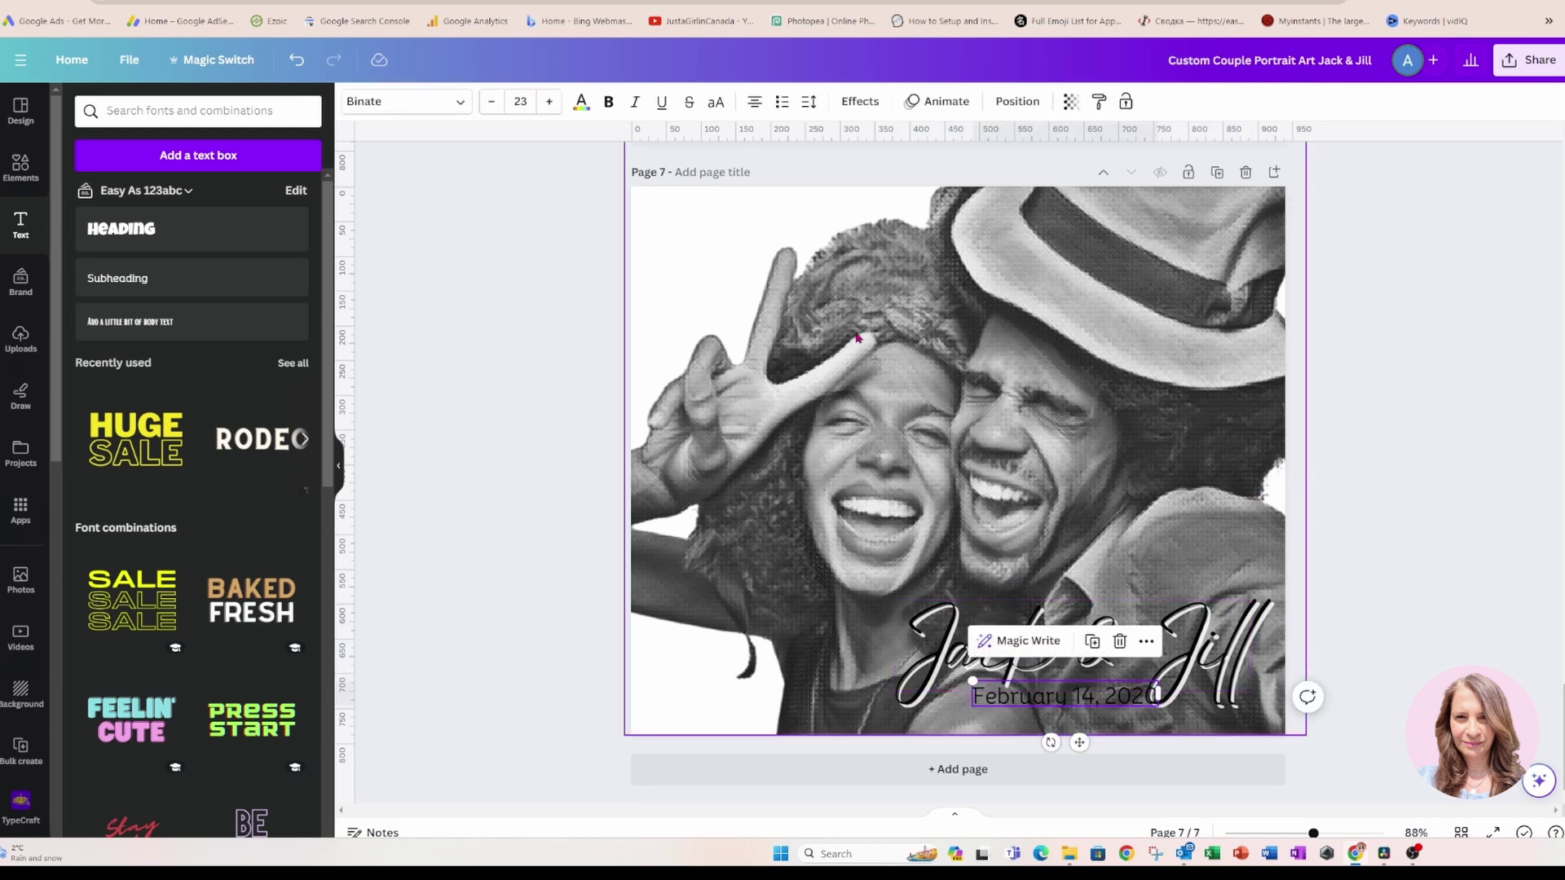
pyautogui.click(582, 104)
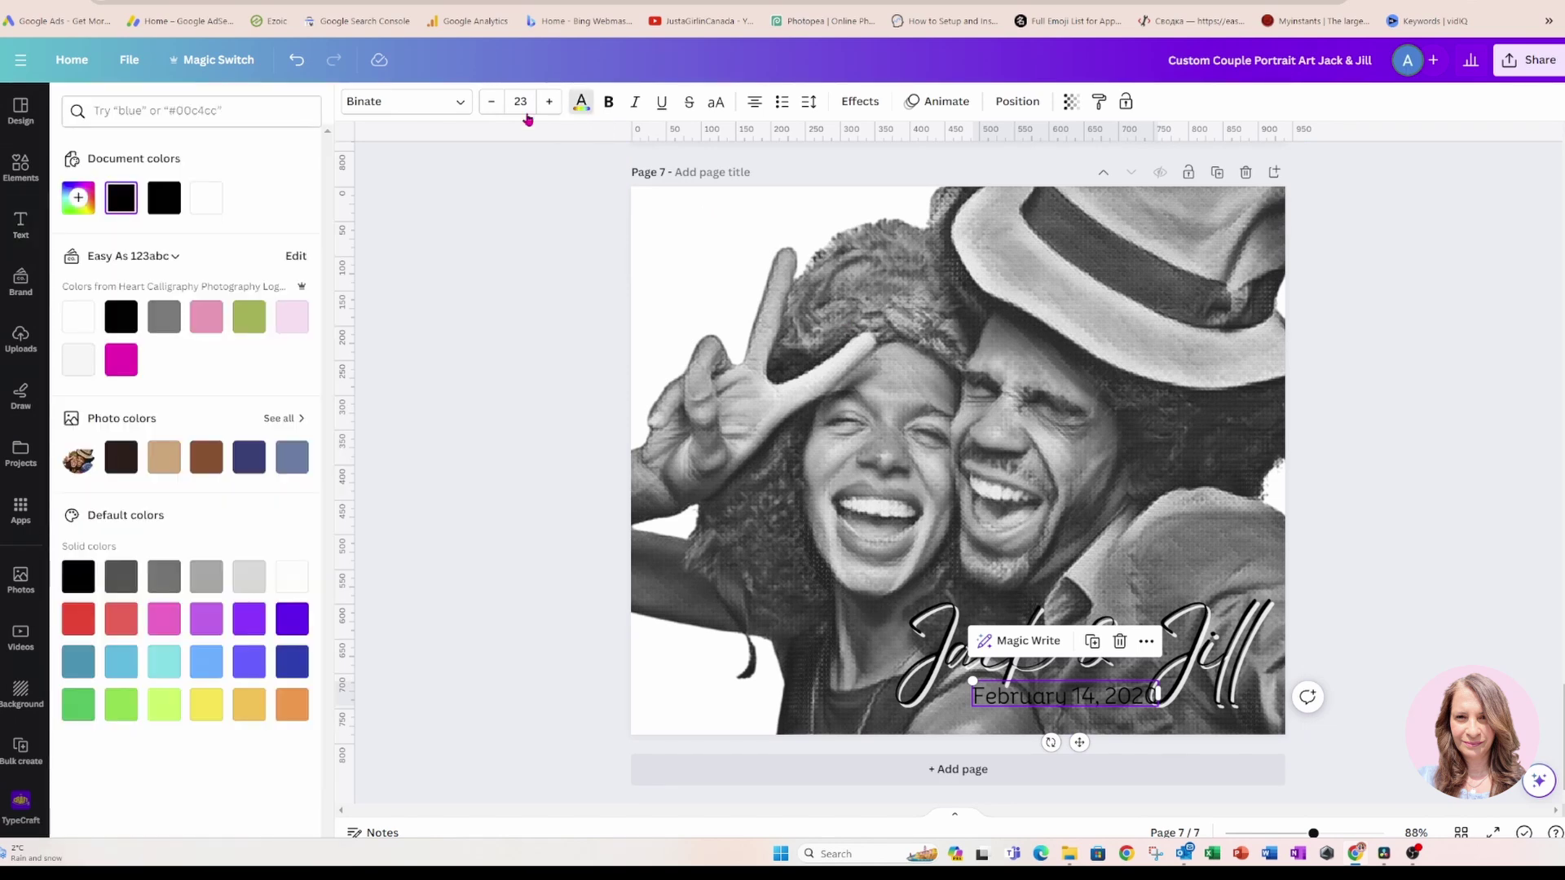
pyautogui.click(206, 198)
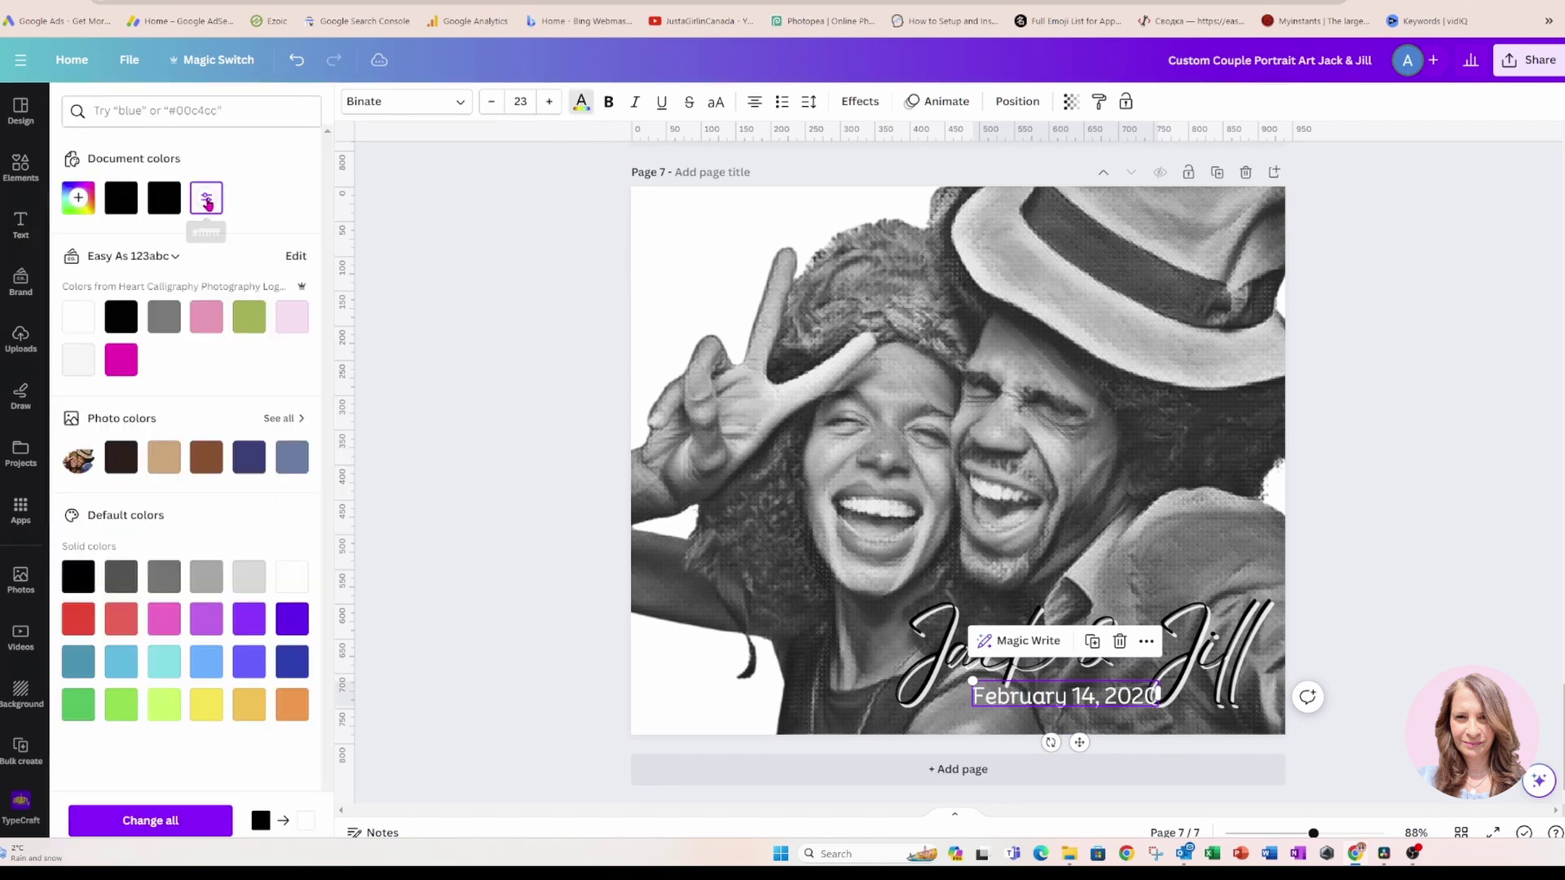
pyautogui.click(613, 262)
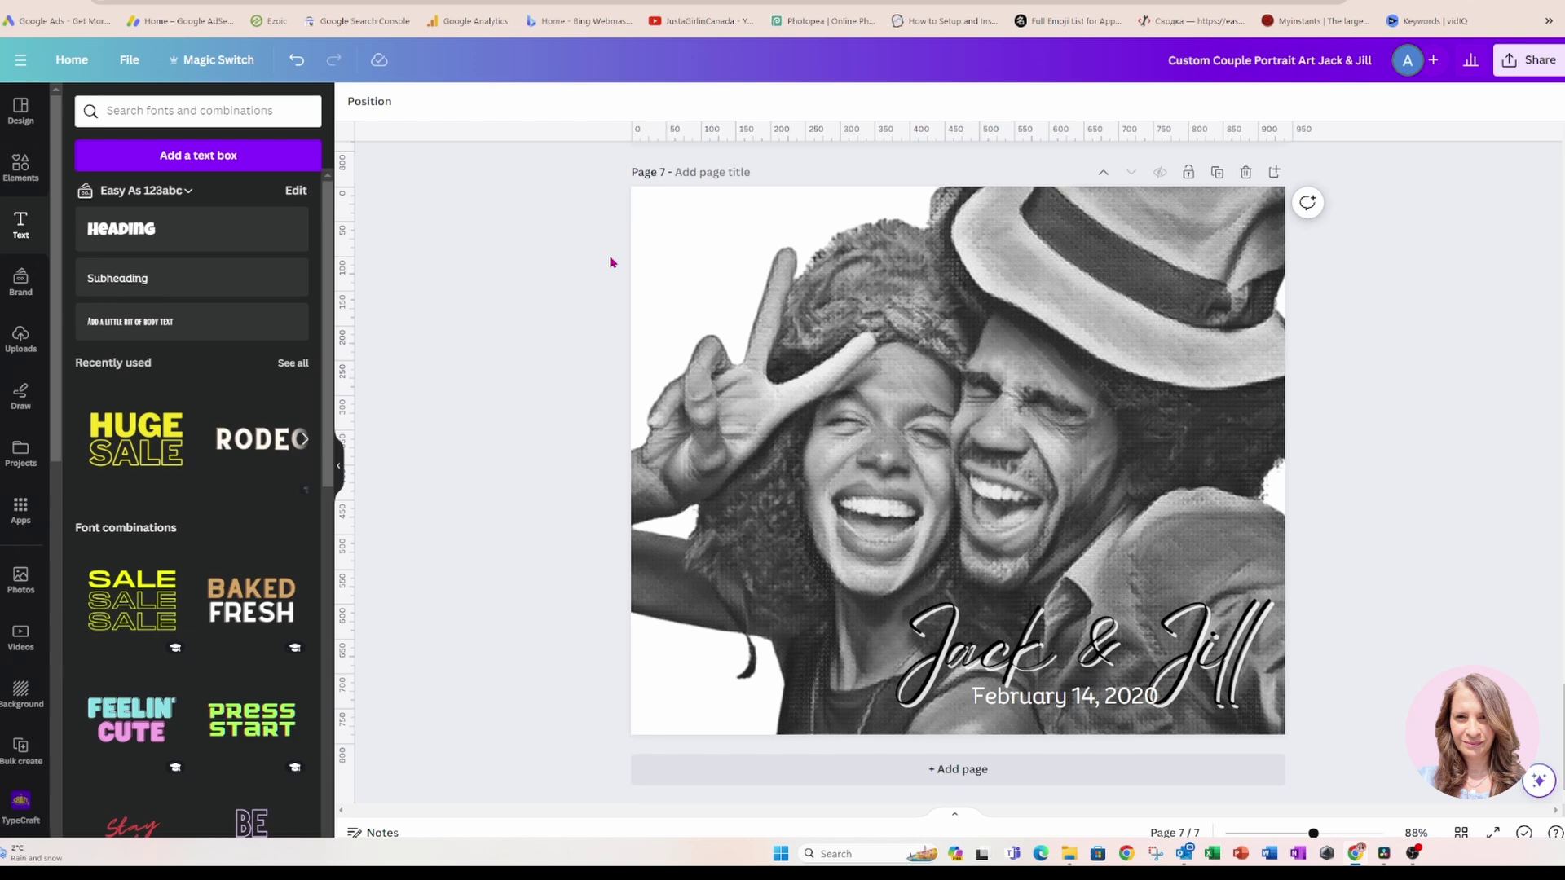